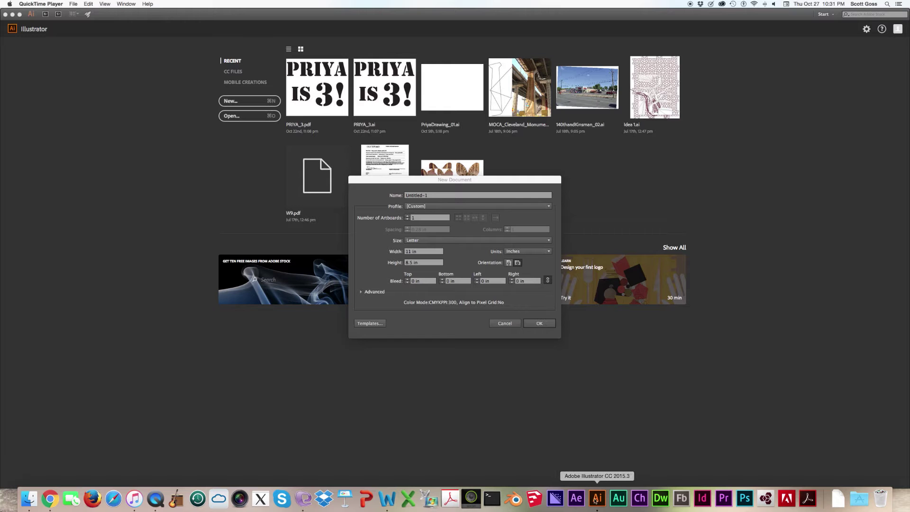
# - Open the Adobe Illustrator CC 2015.3 folder and drag the Illustrator app toward the Dock
pyautogui.click(861, 501)
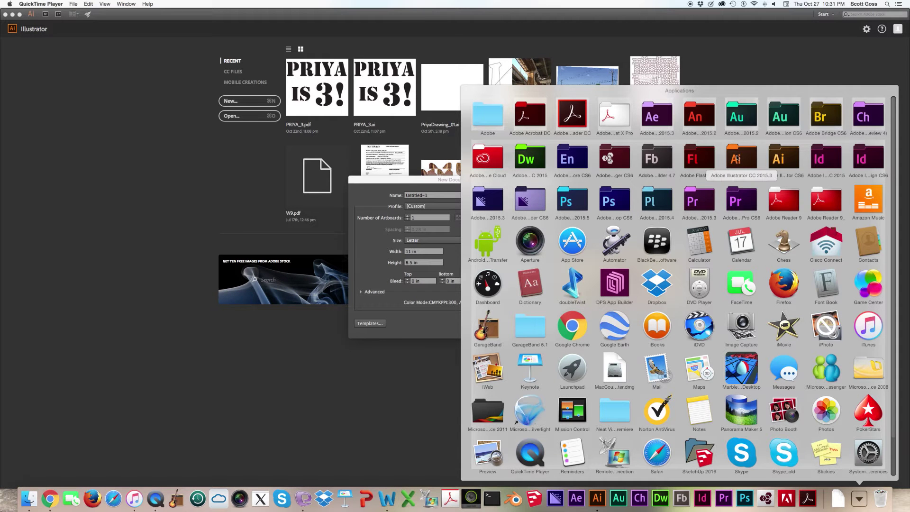
pyautogui.click(737, 159)
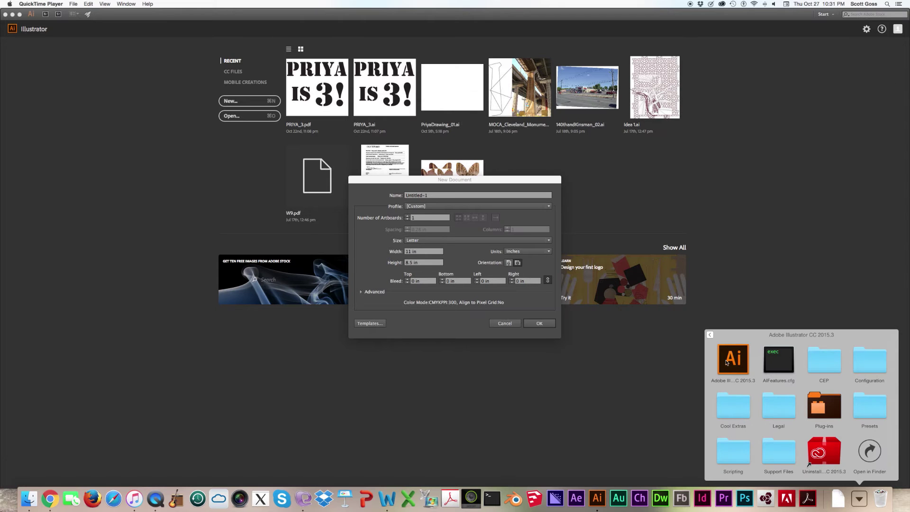
pyautogui.moveTo(733, 363); pyautogui.dragTo(745, 412)
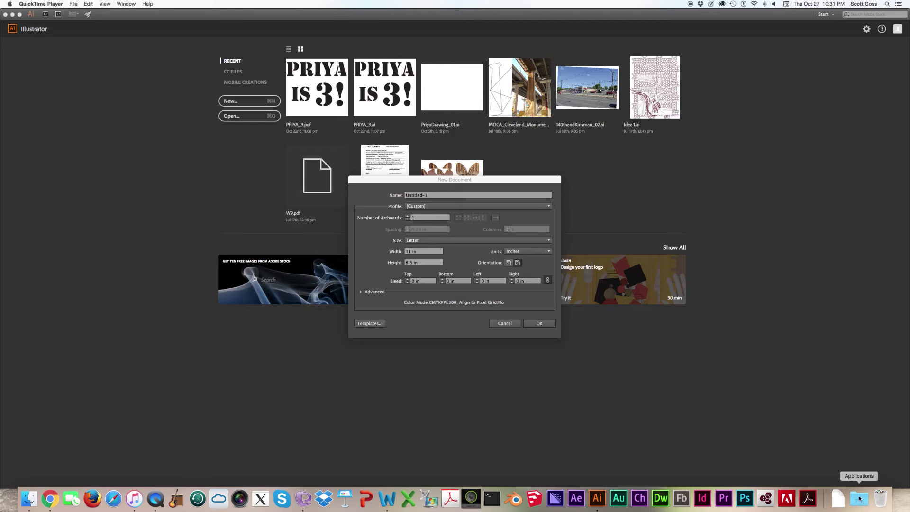
# - In a new Finder window, open Applications > Adobe Illustrator CC 2015.3 and view the app's version 20.1.0 details
pyautogui.click(35, 501)
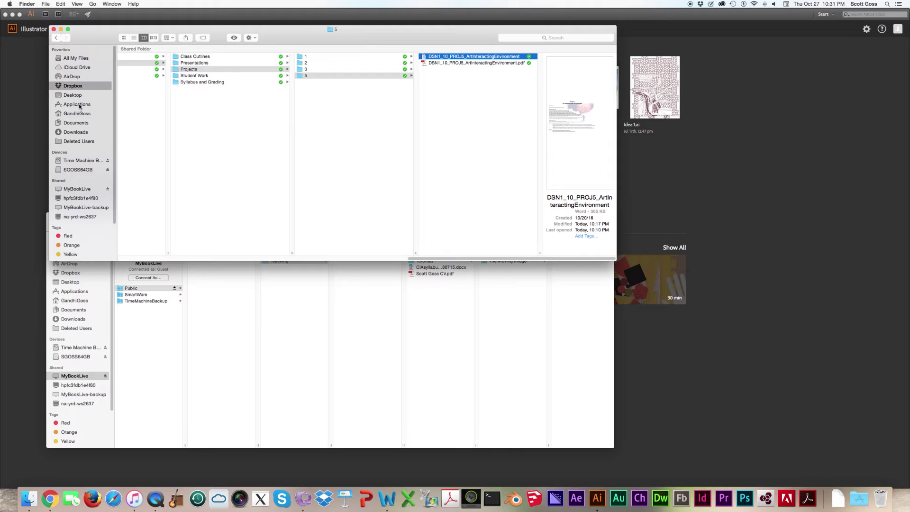
pyautogui.click(78, 104)
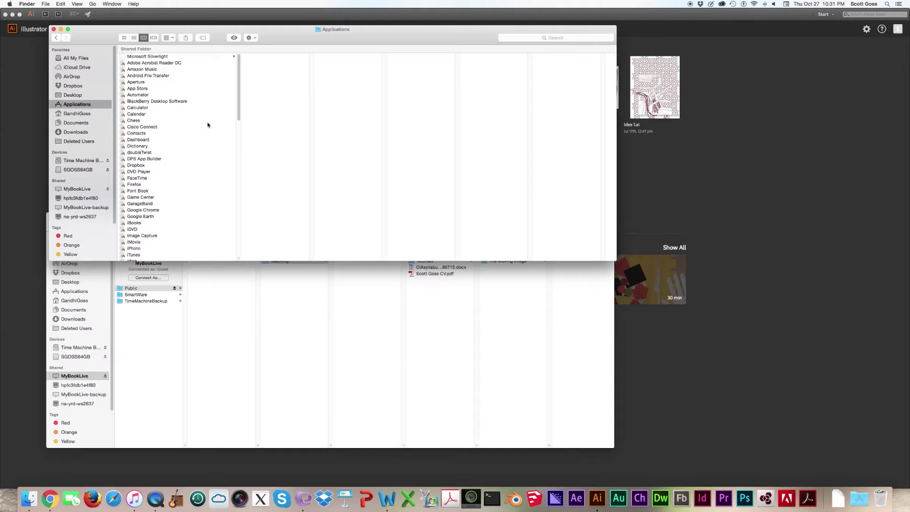
pyautogui.click(240, 101)
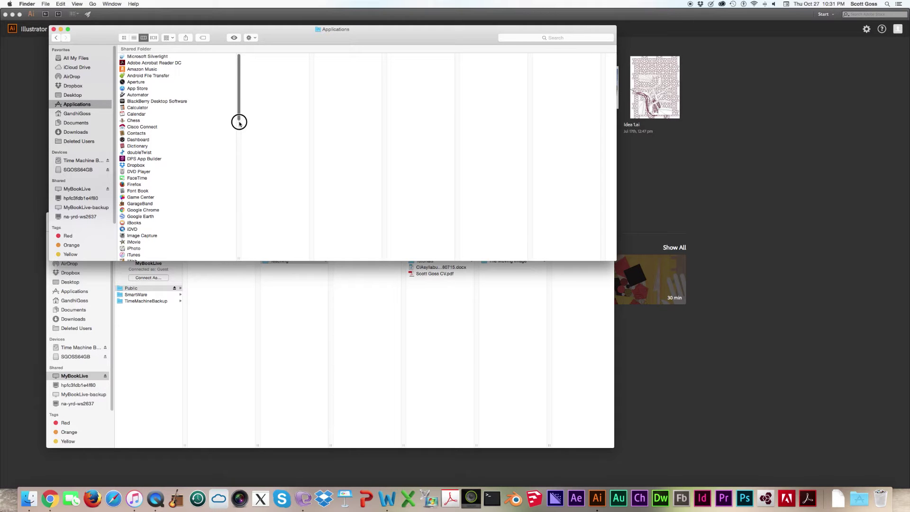
pyautogui.scroll(-5, 239, 122)
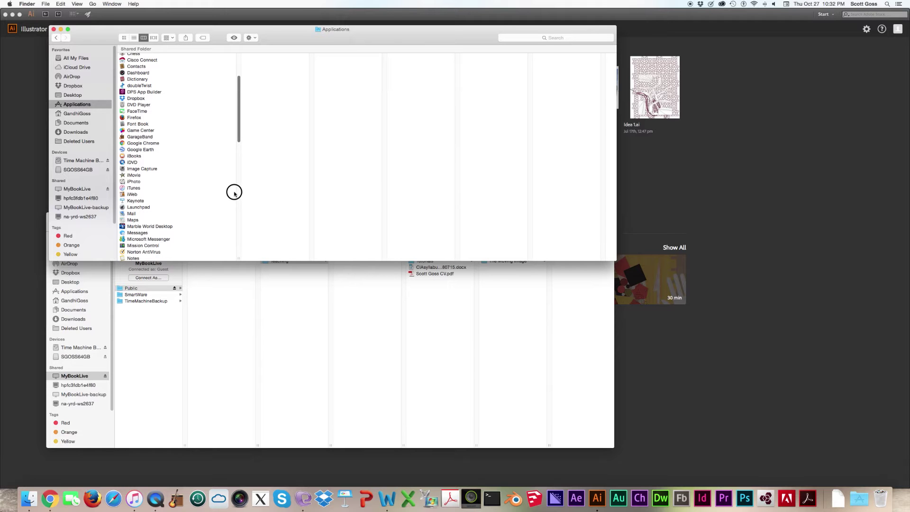
pyautogui.scroll(-10, 234, 193)
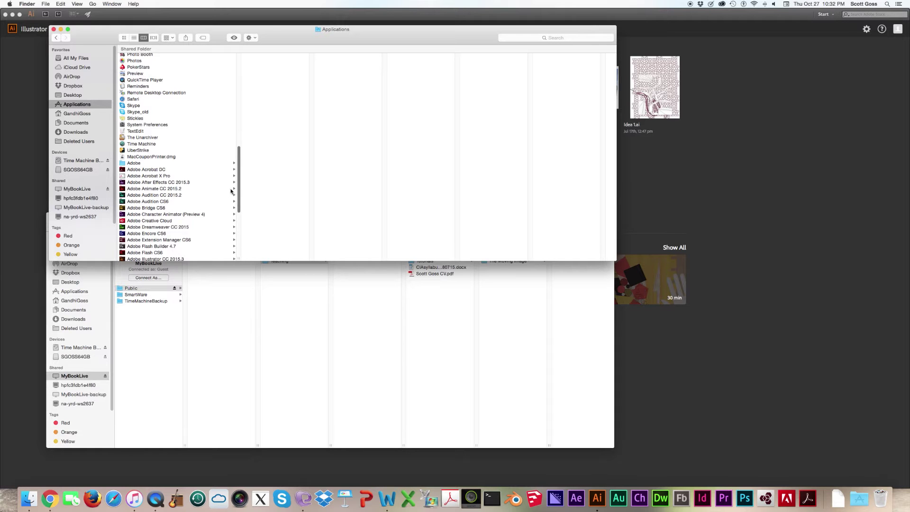
pyautogui.click(147, 259)
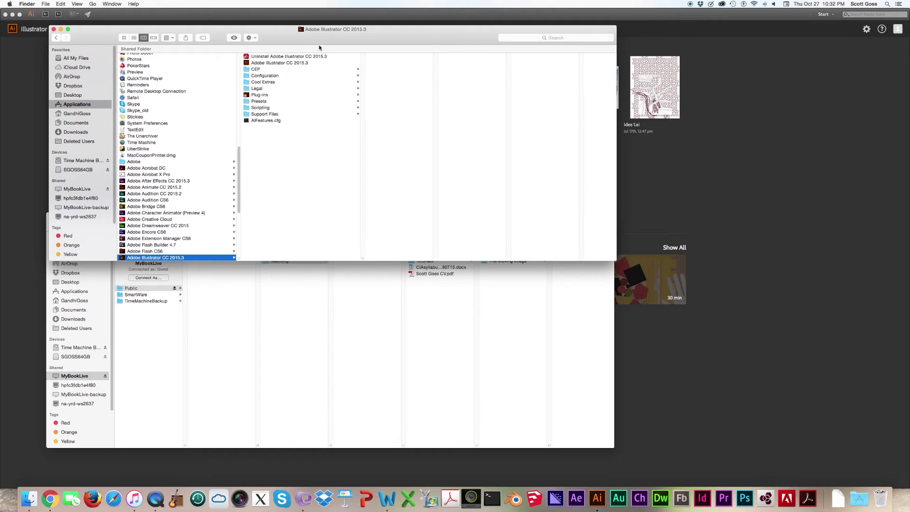
pyautogui.click(268, 63)
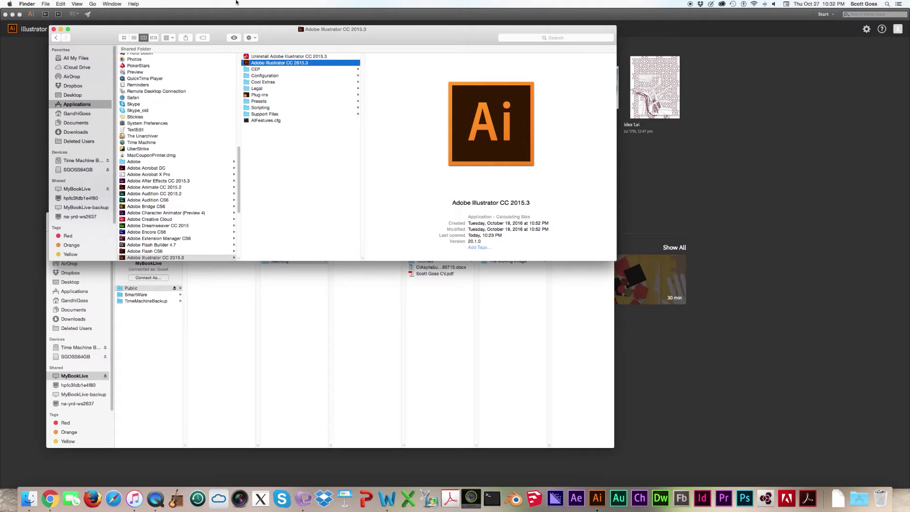
pyautogui.moveTo(292, 65); pyautogui.dragTo(659, 424)
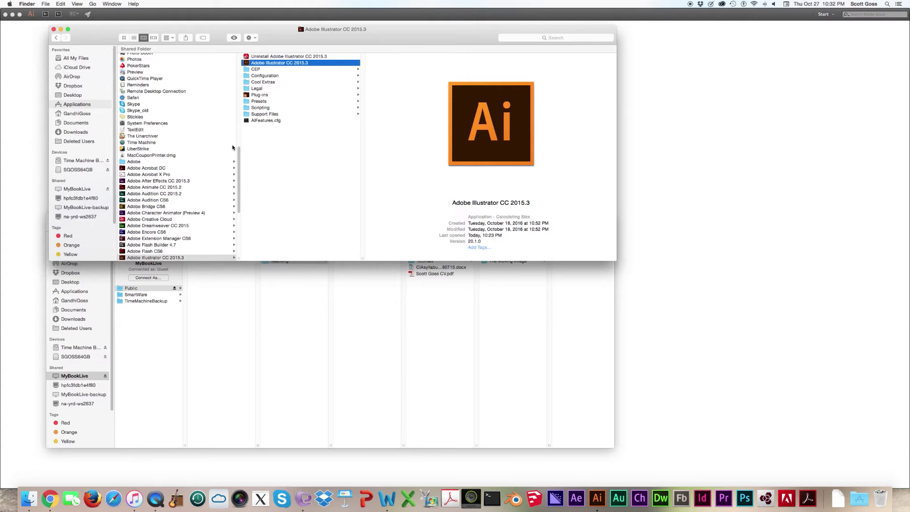
# - Create a new 11 by 8.5 in Letter document named with the student's name plus '_Sticker'
pyautogui.click(597, 497)
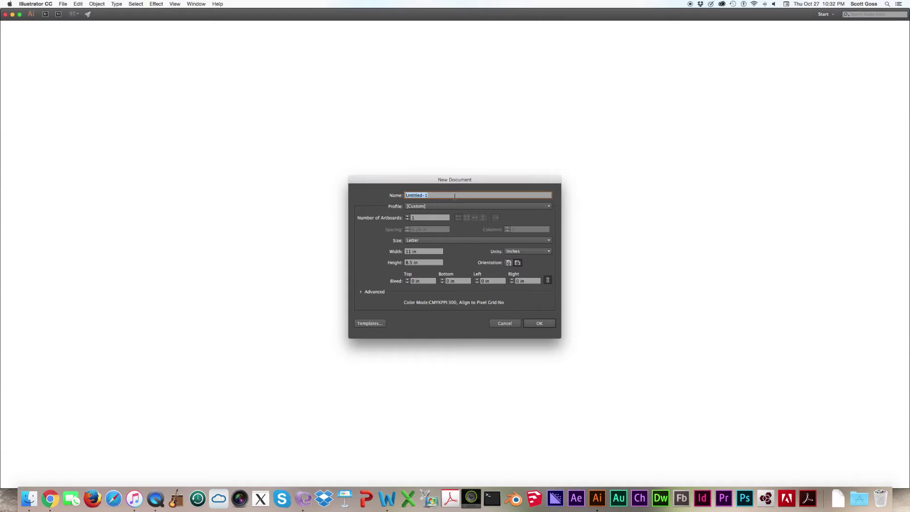
pyautogui.click(550, 325)
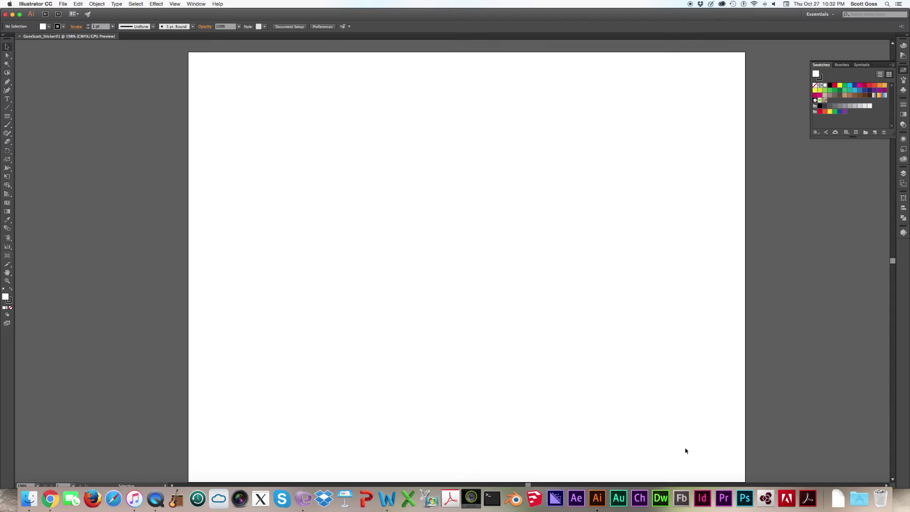
# - Fit the artboard in the window, place a single Pen anchor point, and show the Brushes panel
pyautogui.press('super+0')
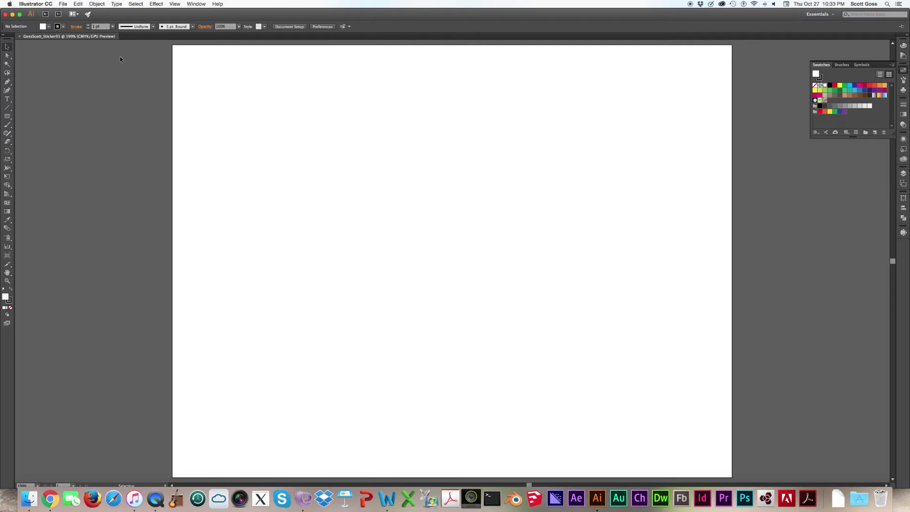
pyautogui.click(7, 82)
pyautogui.click(243, 87)
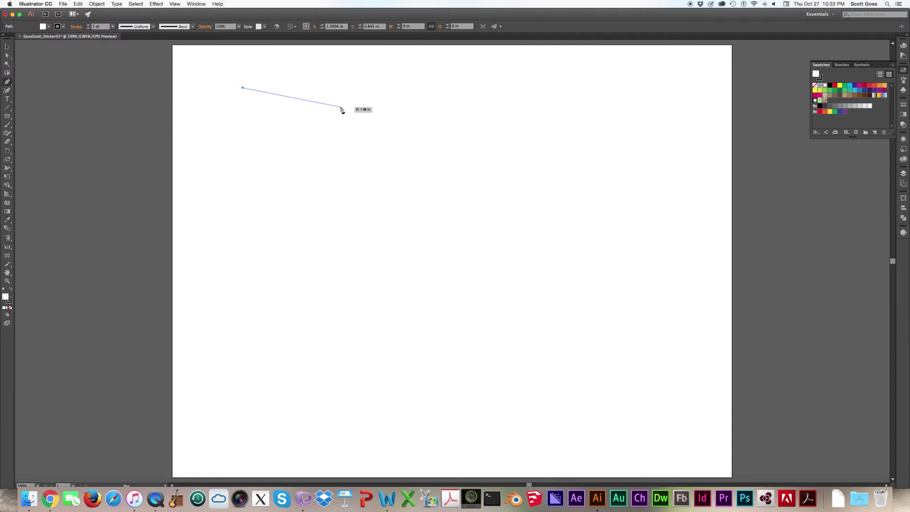
pyautogui.press('Escape')
pyautogui.click(904, 81)
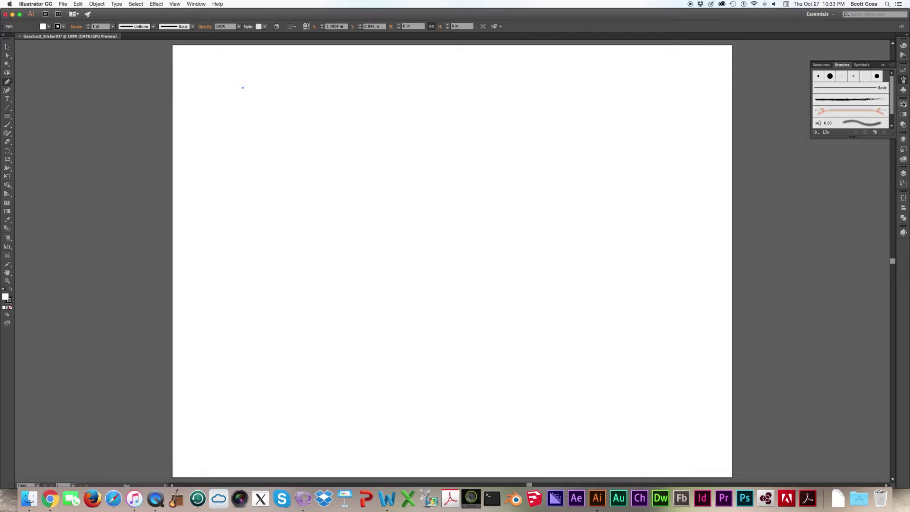
# - Show the Stroke panel's full options, then collapse it and dismiss the Window menu
pyautogui.click(904, 107)
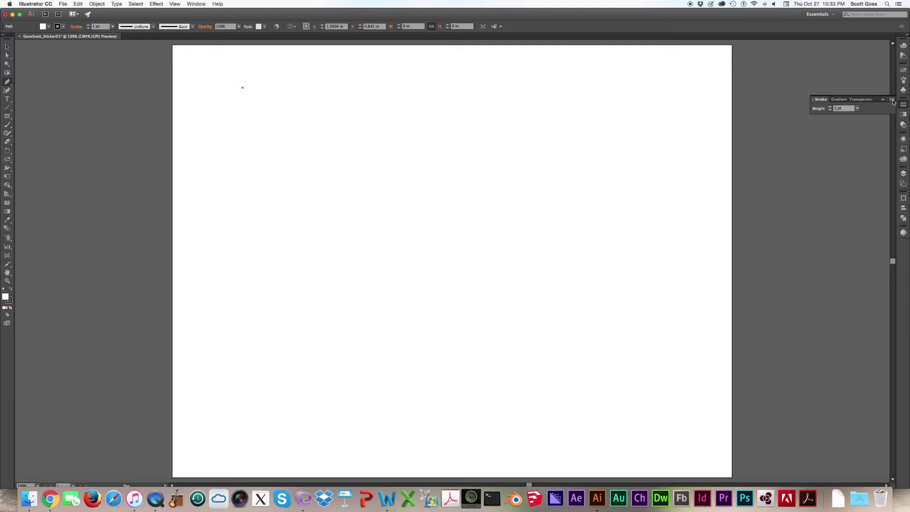
pyautogui.click(893, 100)
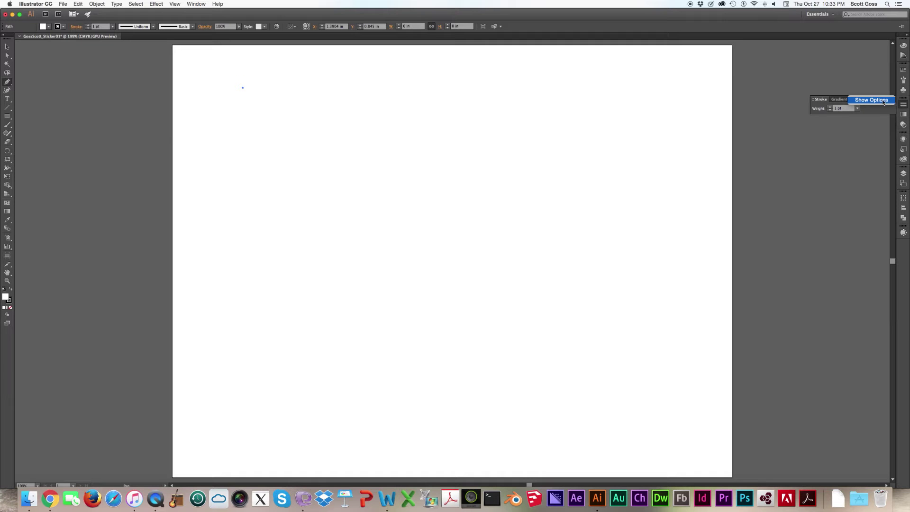
pyautogui.click(873, 100)
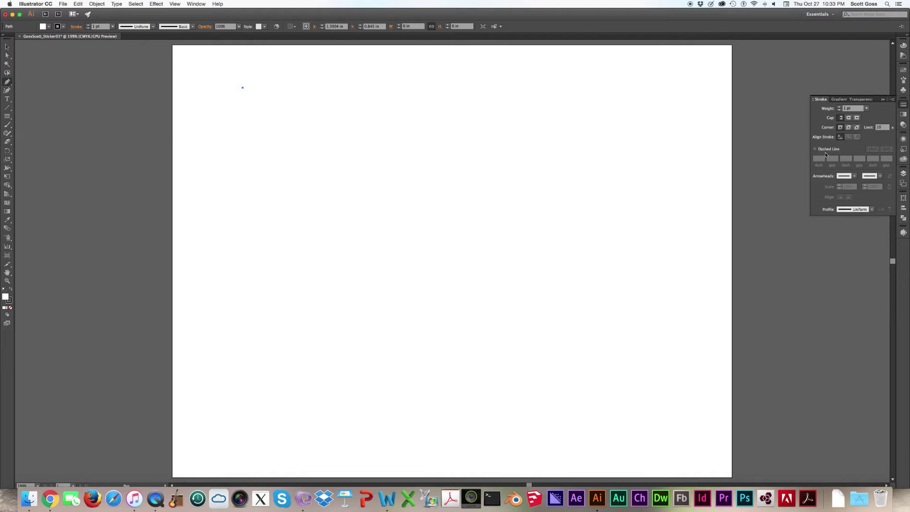
pyautogui.click(905, 106)
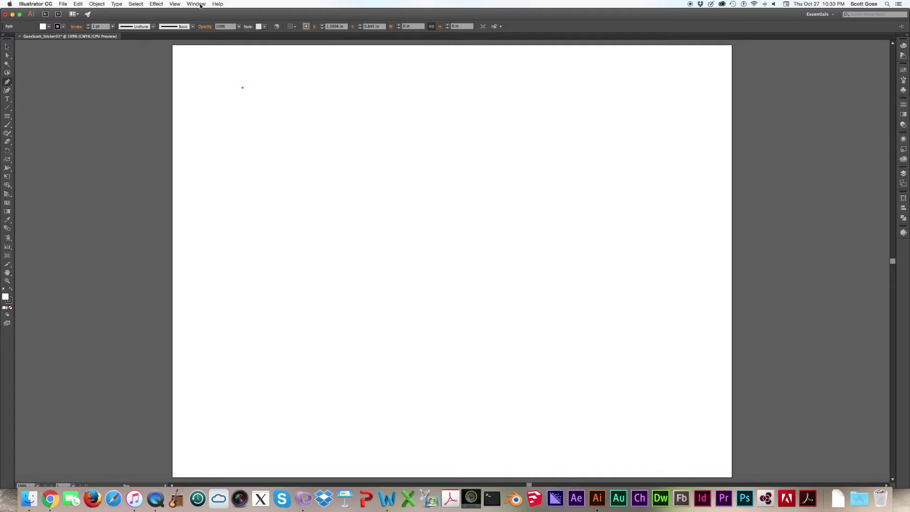
pyautogui.click(196, 5)
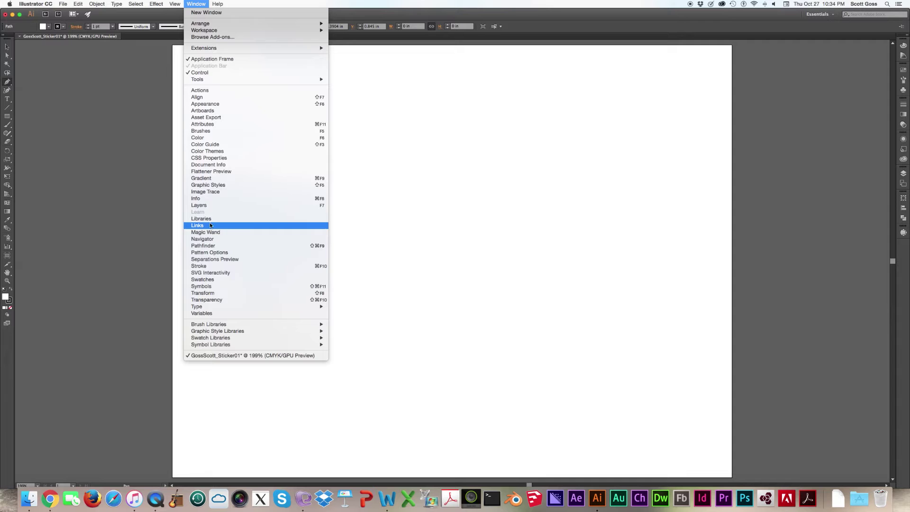
pyautogui.click(202, 3)
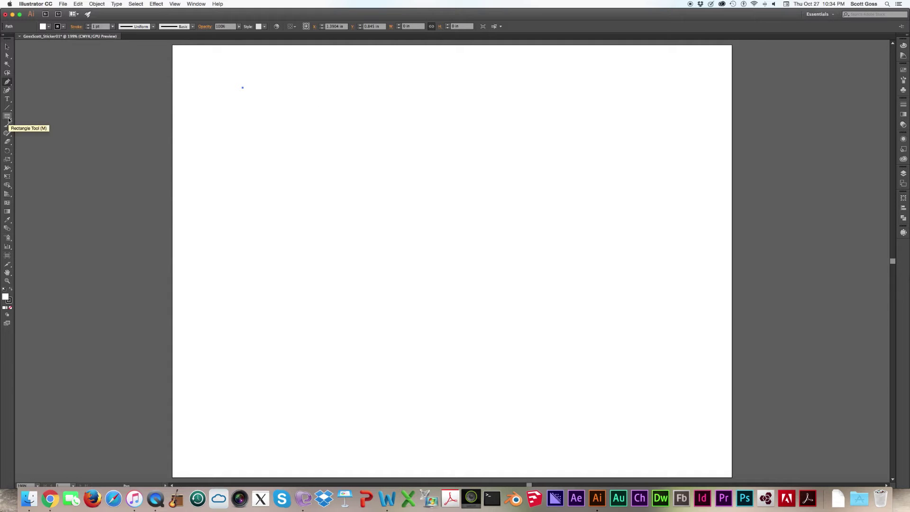
# - Draw a square, then an overlapping rounded rectangle with adjusted corner roundness
pyautogui.moveTo(7, 118); pyautogui.dragTo(75, 54)
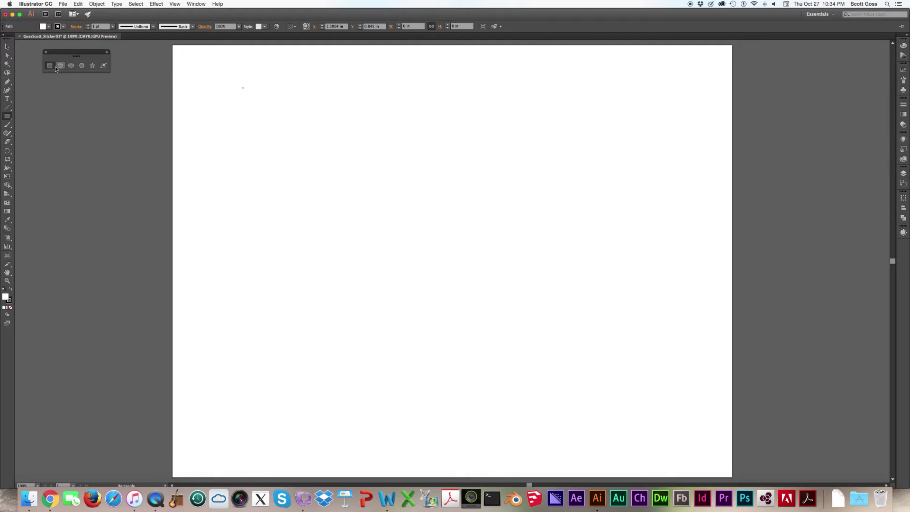
pyautogui.moveTo(291, 112)
pyautogui.mouseDown()
pyautogui.moveTo(422, 238)
pyautogui.moveTo(447, 320)
pyautogui.moveTo(416, 266)
pyautogui.moveTo(442, 138)
pyautogui.moveTo(411, 229)
pyautogui.moveTo(575, 254)
pyautogui.moveTo(458, 308)
pyautogui.moveTo(413, 153)
pyautogui.moveTo(430, 155)
pyautogui.moveTo(449, 266)
pyautogui.moveTo(463, 287)
pyautogui.moveTo(396, 204)
pyautogui.moveTo(483, 304)
pyautogui.mouseUp()
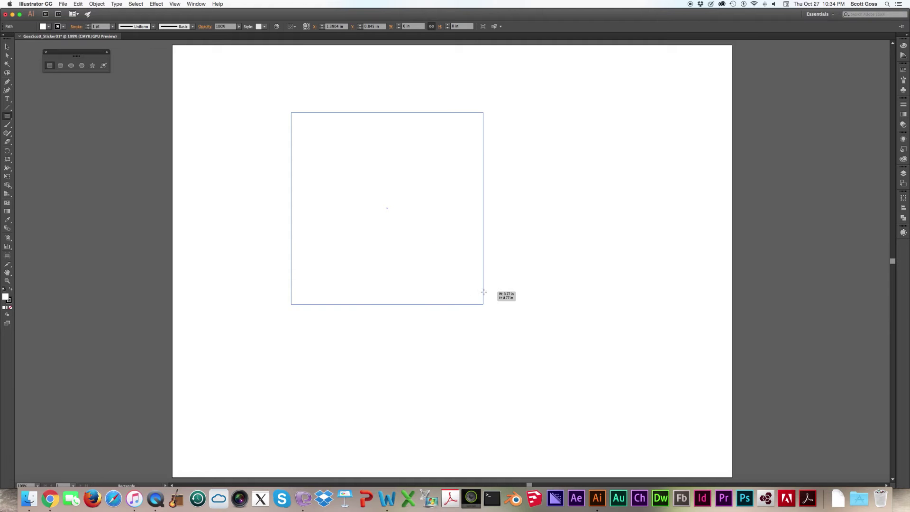
pyautogui.click(61, 67)
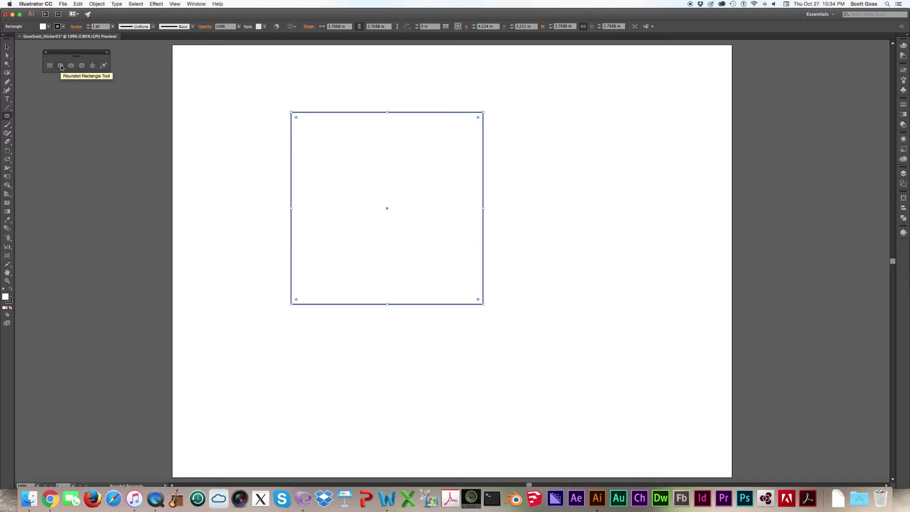
pyautogui.click(61, 66)
pyautogui.moveTo(361, 161)
pyautogui.mouseDown()
pyautogui.moveTo(482, 280)
pyautogui.moveTo(451, 251)
pyautogui.moveTo(451, 300)
pyautogui.moveTo(467, 295)
pyautogui.moveTo(528, 361)
pyautogui.moveTo(521, 343)
pyautogui.moveTo(541, 377)
pyautogui.mouseUp()
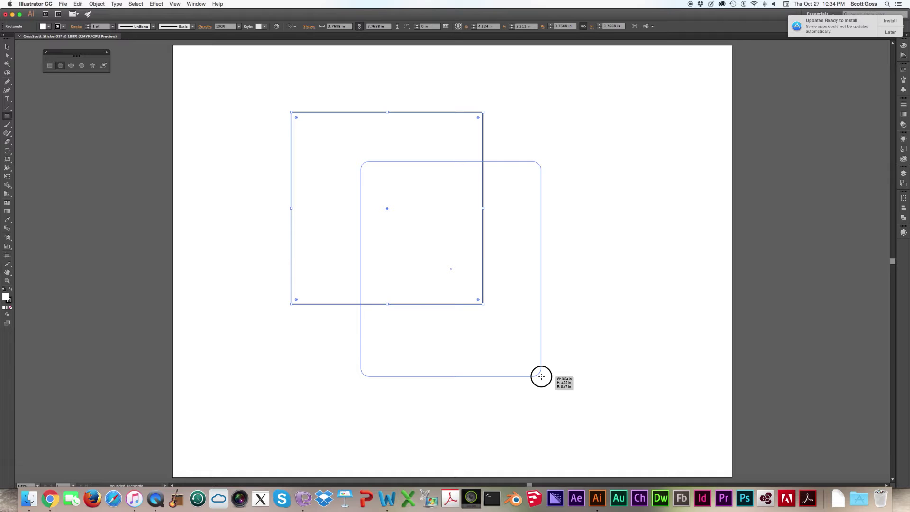
pyautogui.press('Up')
pyautogui.press('Up')
pyautogui.press('Up')
pyautogui.press('Up')
pyautogui.press('Up')
pyautogui.press('Up')
pyautogui.press('Up')
pyautogui.press('Down')
pyautogui.press('Down')
pyautogui.press('Down')
pyautogui.press('Down')
pyautogui.press('Down')
pyautogui.press('Down')
pyautogui.moveTo(542, 377); pyautogui.dragTo(542, 376)
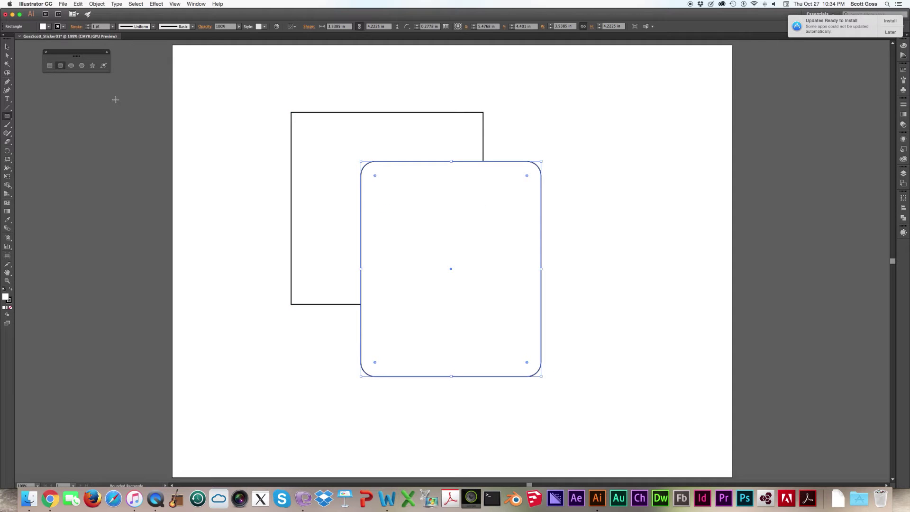
# - Draw a wide ellipse across the top of the shapes and a many-sided polygon at the upper left
pyautogui.click(71, 66)
pyautogui.moveTo(325, 134); pyautogui.dragTo(593, 237)
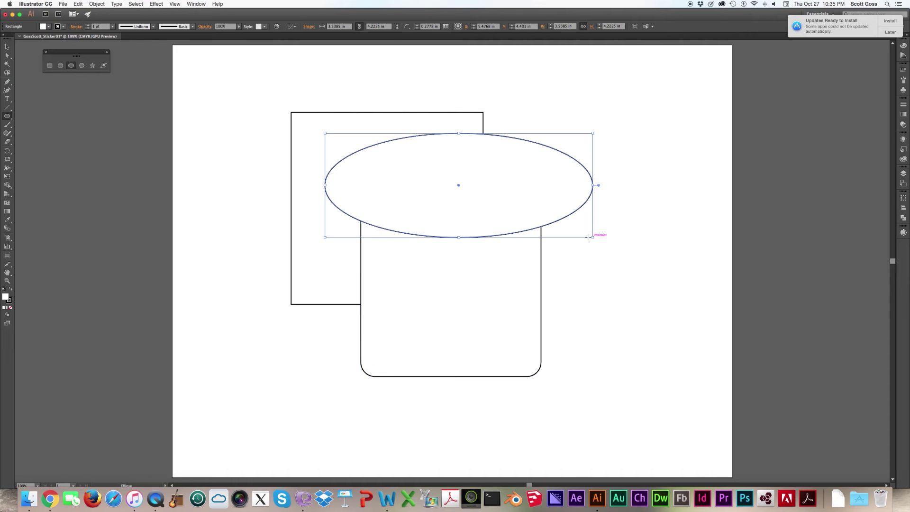
pyautogui.click(81, 65)
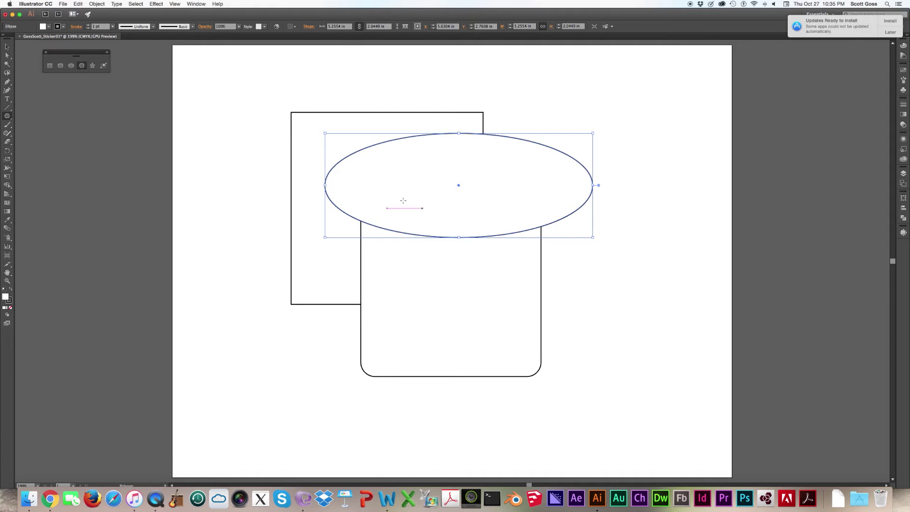
pyautogui.moveTo(257, 156); pyautogui.dragTo(323, 229)
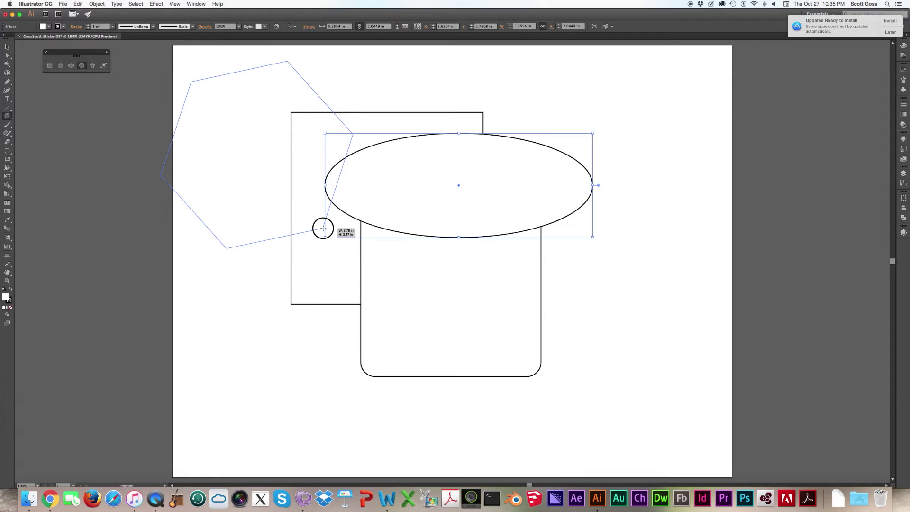
pyautogui.press('Down')
pyautogui.press('Down')
pyautogui.moveTo(323, 229); pyautogui.dragTo(331, 240)
pyautogui.press('Down')
pyautogui.press('Up')
pyautogui.press('Up')
pyautogui.press('Up')
pyautogui.press('Up')
pyautogui.press('Up')
pyautogui.press('Up')
pyautogui.press('Up')
pyautogui.press('Up')
pyautogui.press('Up')
pyautogui.press('Up')
pyautogui.press('Up')
pyautogui.press('Up')
pyautogui.press('Up')
pyautogui.press('Up')
pyautogui.press('Up')
pyautogui.press('Up')
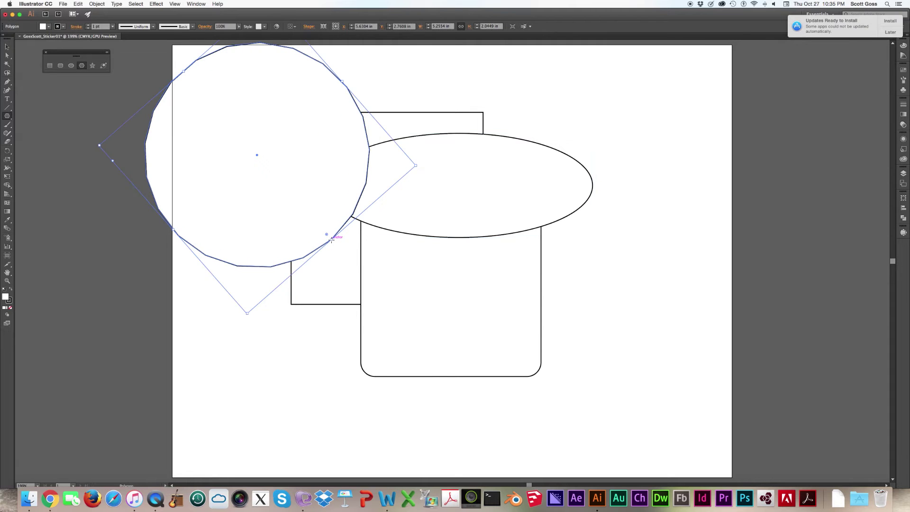
pyautogui.click(93, 66)
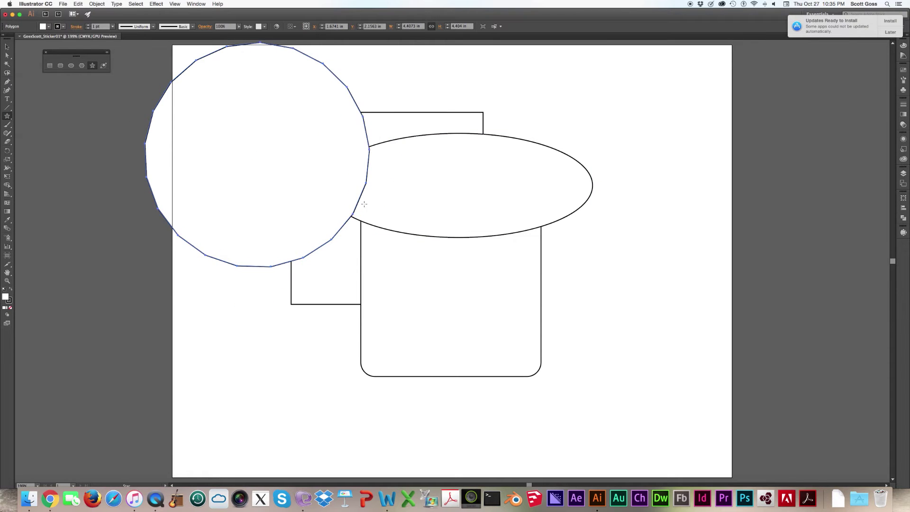
# - Draw a many-pointed star from the ellipse centre and move it down and to the right
pyautogui.moveTo(470, 201); pyautogui.dragTo(548, 304)
pyautogui.press('Down')
pyautogui.press('Down')
pyautogui.press('Up')
pyautogui.press('Up')
pyautogui.press('Up')
pyautogui.press('Up')
pyautogui.press('Up')
pyautogui.press('Up')
pyautogui.press('Up')
pyautogui.press('Up')
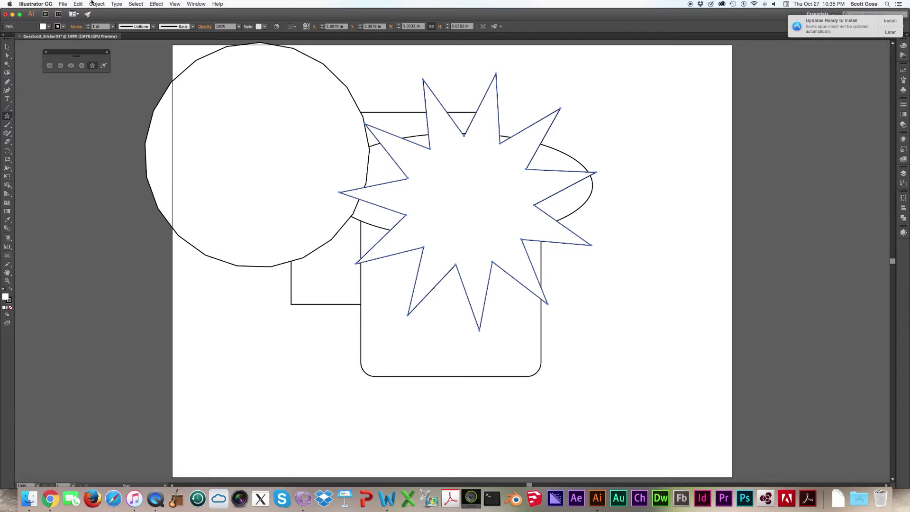
pyautogui.click(8, 46)
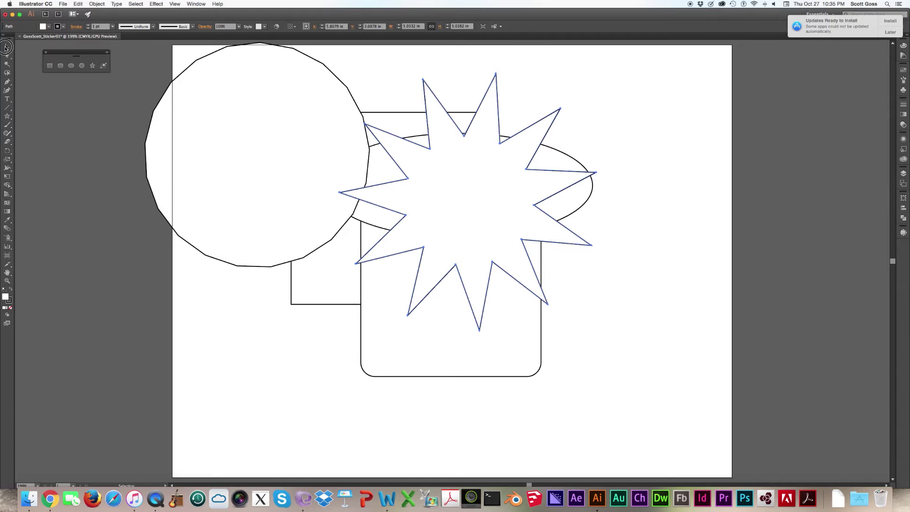
pyautogui.click(471, 199)
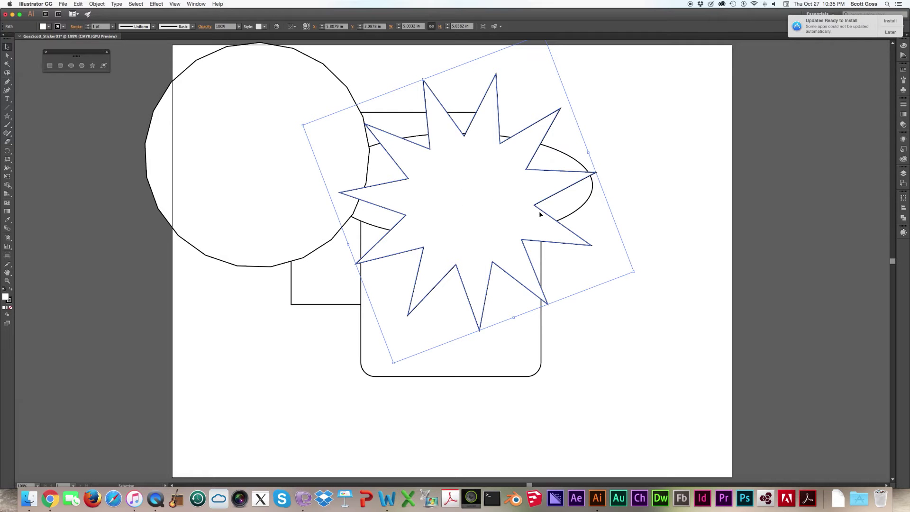
pyautogui.moveTo(540, 210); pyautogui.dragTo(636, 245)
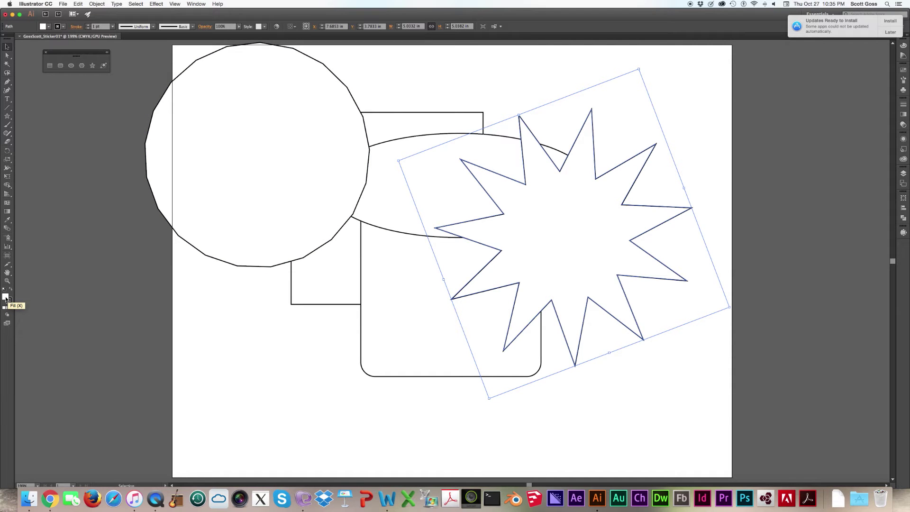
# - Fill the star dark red from the Color Picker and give it a red stroke swatch
pyautogui.doubleClick(7, 298)
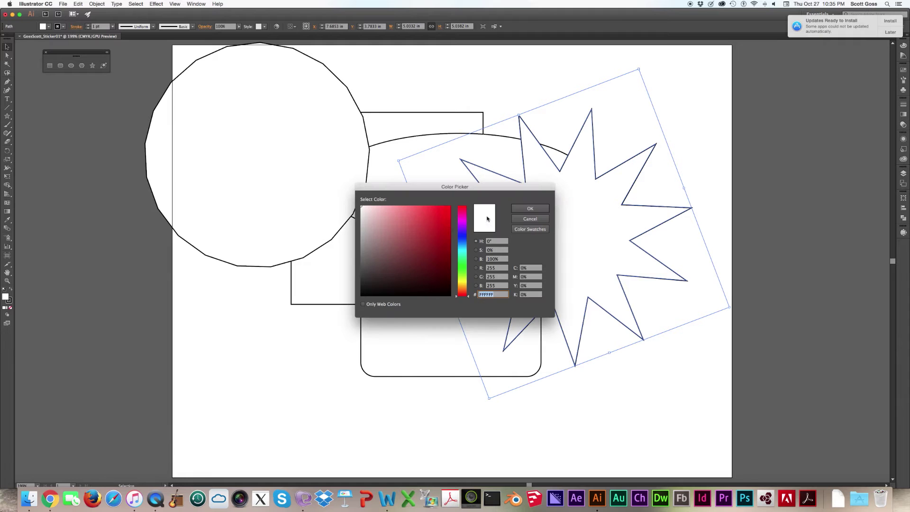
pyautogui.click(432, 236)
pyautogui.click(530, 209)
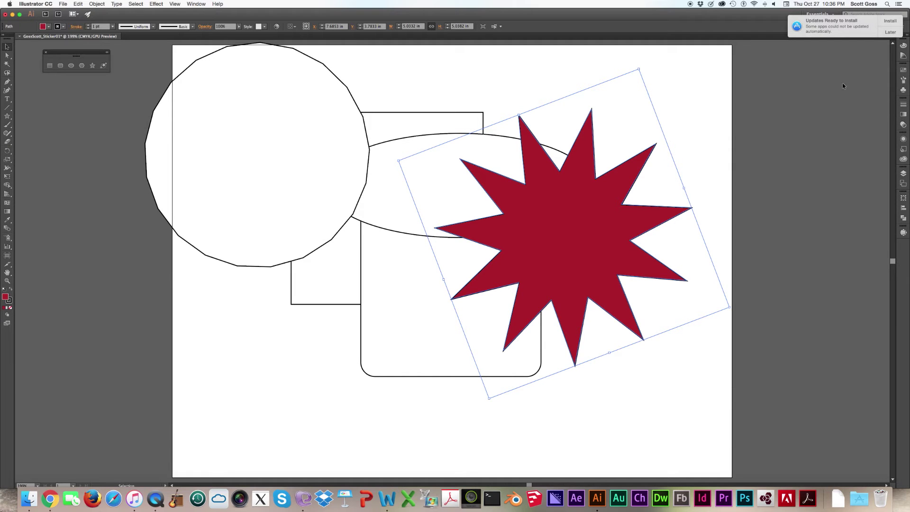
pyautogui.click(904, 70)
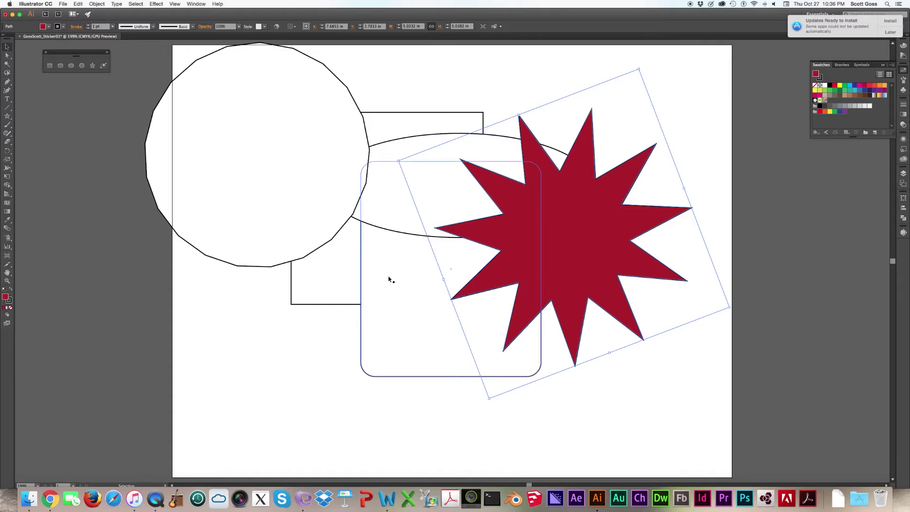
pyautogui.click(9, 300)
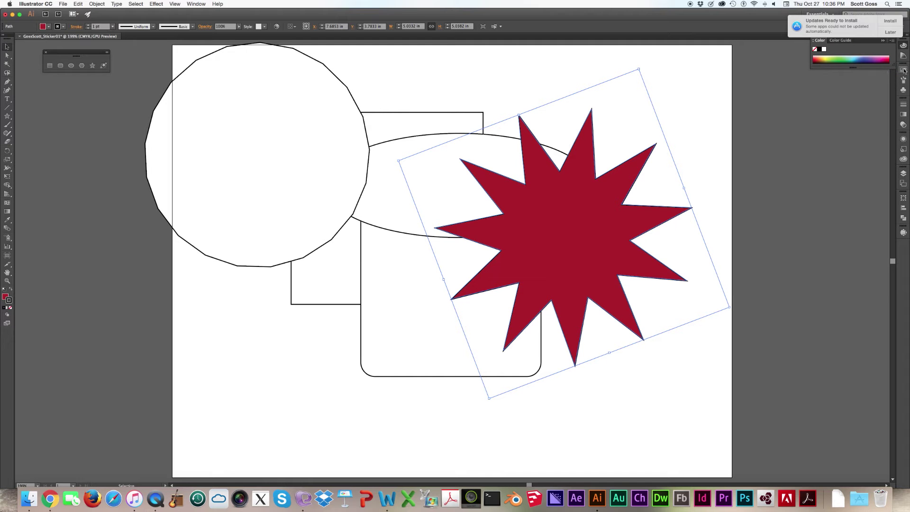
pyautogui.click(901, 72)
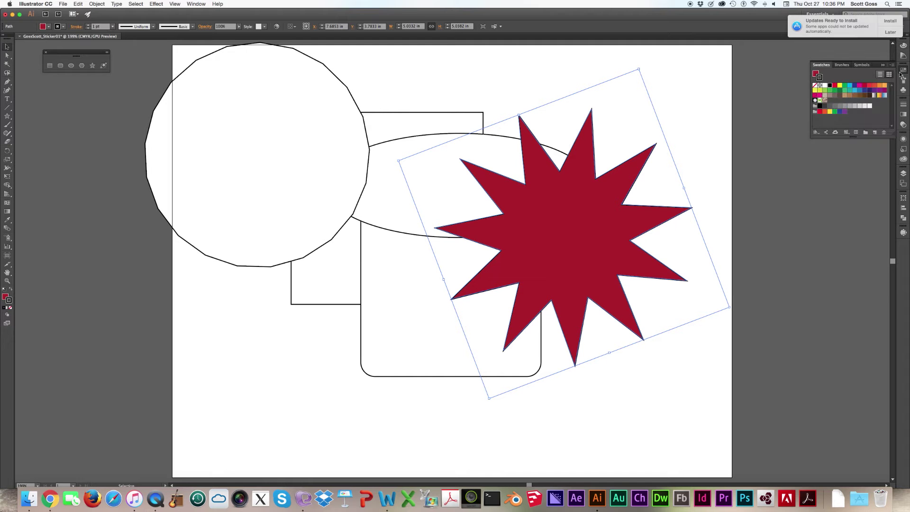
pyautogui.click(876, 86)
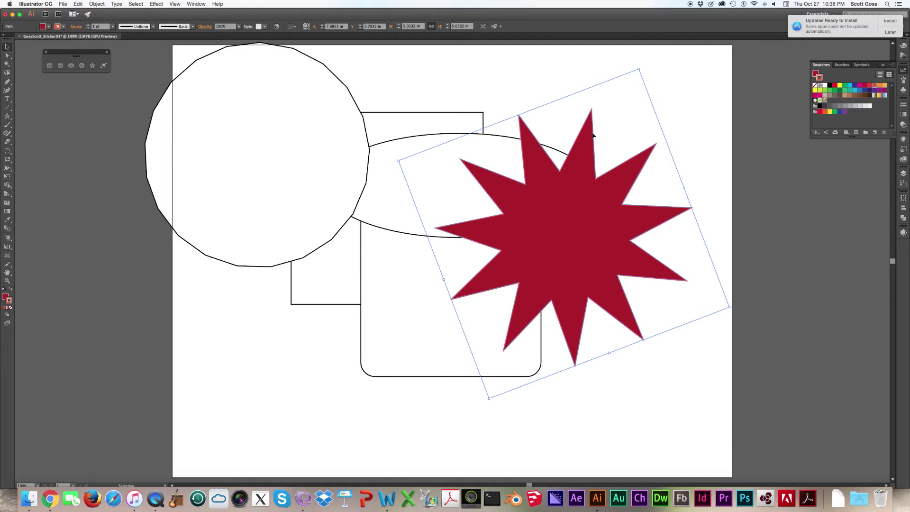
pyautogui.click(904, 109)
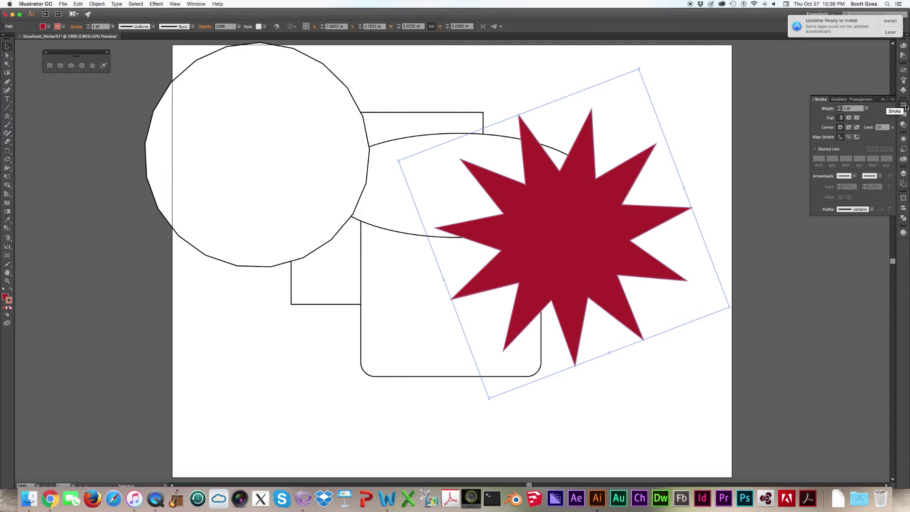
# - Raise the star's stroke weight from 1 pt to 15 pt with the Weight arrow
pyautogui.click(839, 107)
pyautogui.click(840, 108)
pyautogui.click(839, 108)
pyautogui.click(839, 108)
pyautogui.click(840, 108)
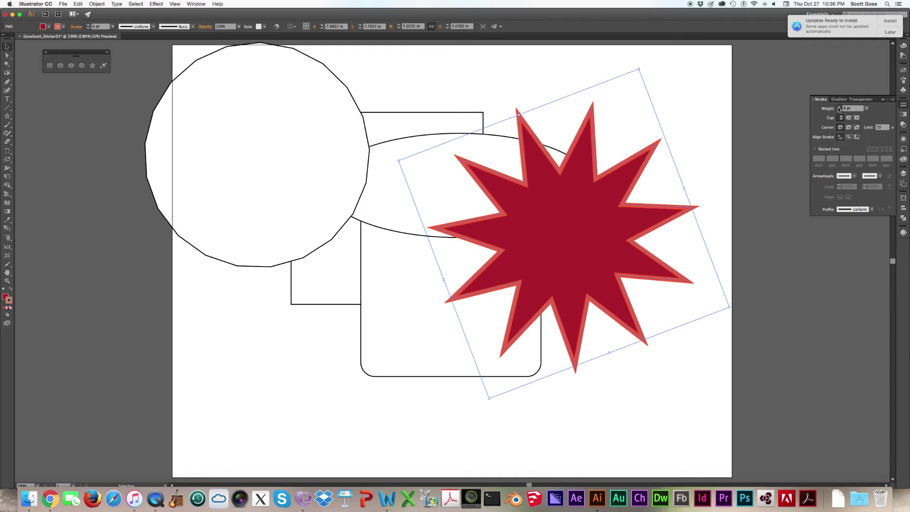
pyautogui.click(840, 107)
pyautogui.click(840, 107)
pyautogui.click(839, 108)
pyautogui.click(839, 107)
pyautogui.click(840, 108)
pyautogui.click(839, 107)
pyautogui.click(839, 108)
pyautogui.click(840, 107)
pyautogui.click(839, 107)
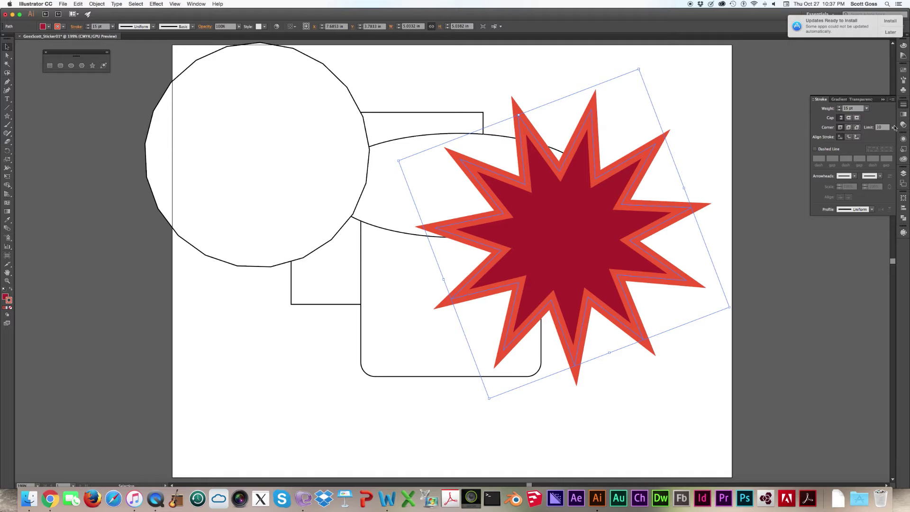
# - Expand Layer 1 in the Layers panel and send the star one step backward beneath the polygon
pyautogui.click(907, 175)
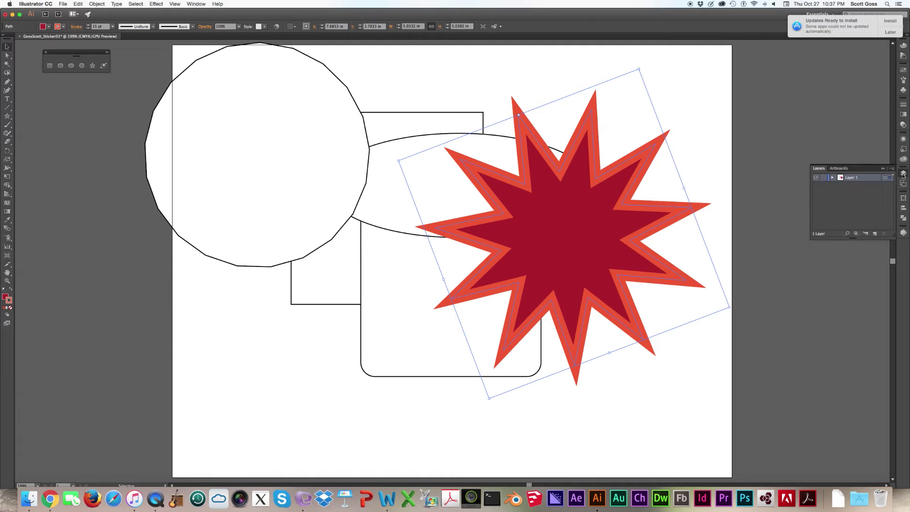
pyautogui.click(833, 178)
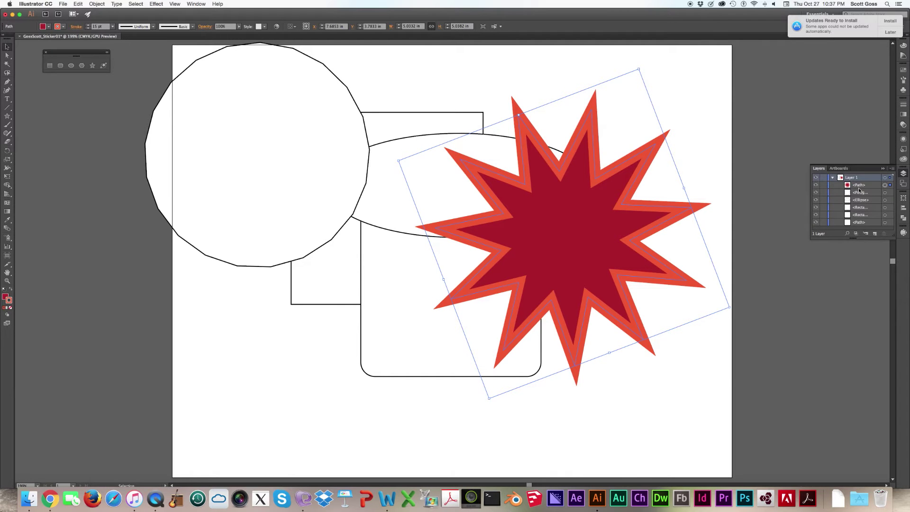
pyautogui.moveTo(855, 238); pyautogui.dragTo(855, 283)
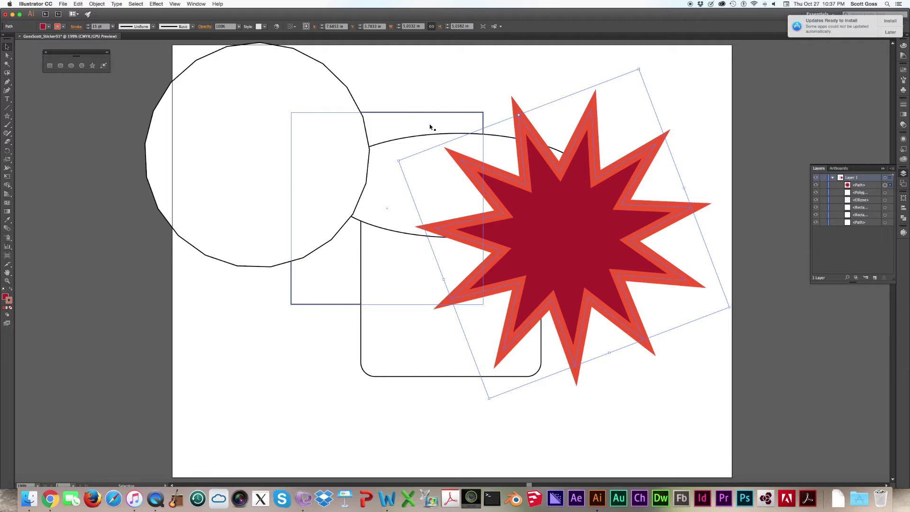
pyautogui.click(105, 5)
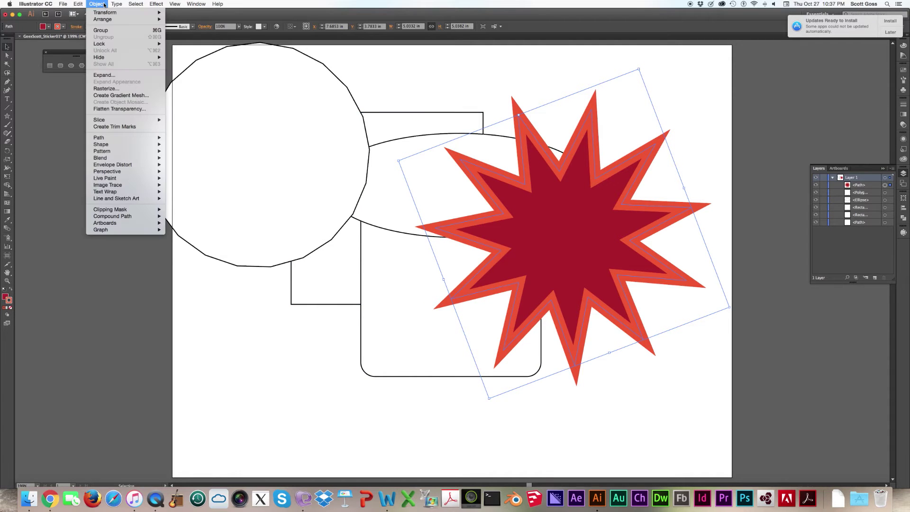
pyautogui.moveTo(106, 13)
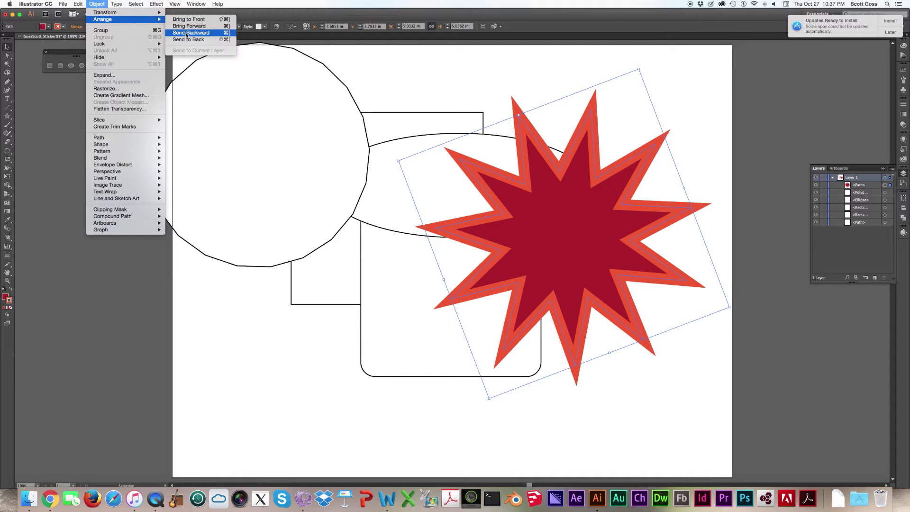
pyautogui.click(187, 33)
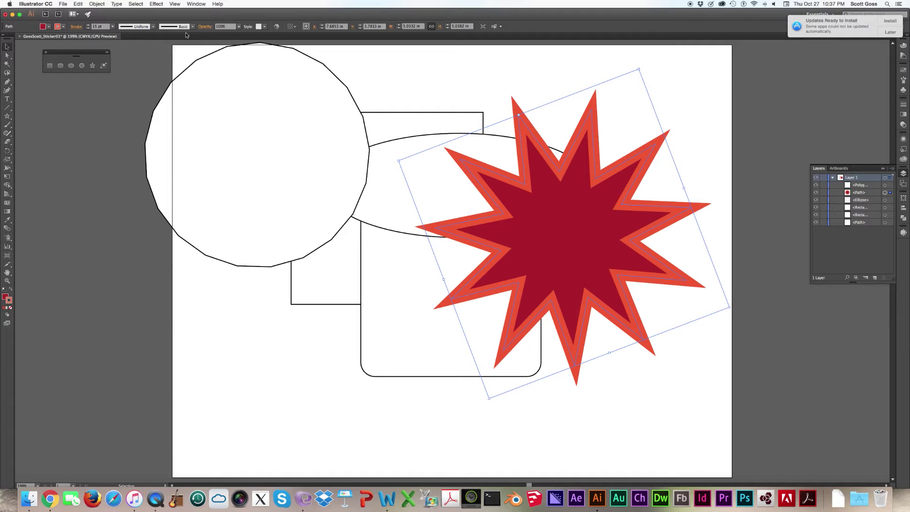
# - Send the red star to the back, move the square down-right and place the star right of the rounded rectangle
pyautogui.press('super+shift+bracketleft')
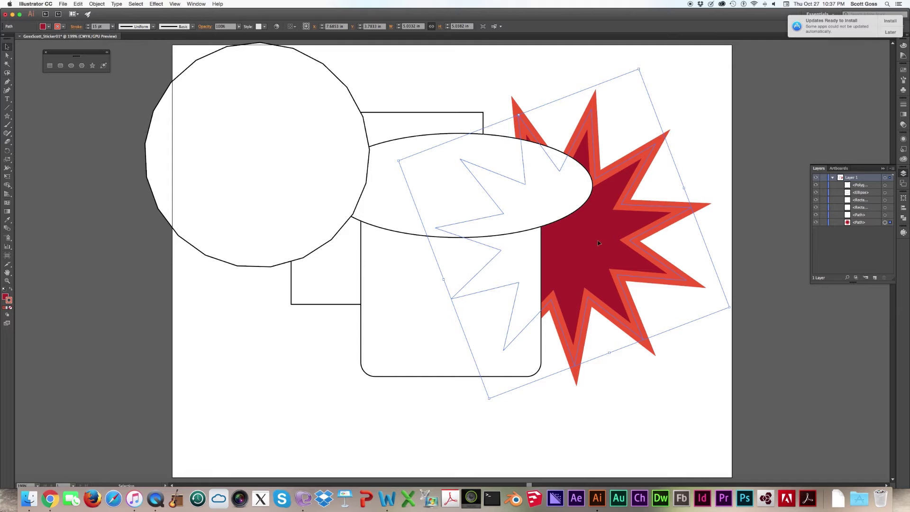
pyautogui.moveTo(601, 251); pyautogui.dragTo(383, 229)
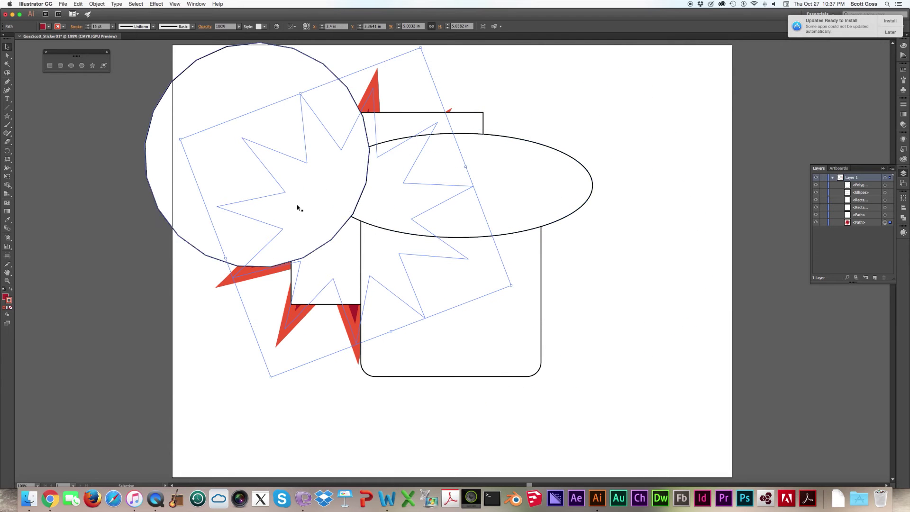
pyautogui.moveTo(326, 253); pyautogui.dragTo(387, 294)
pyautogui.click(341, 252)
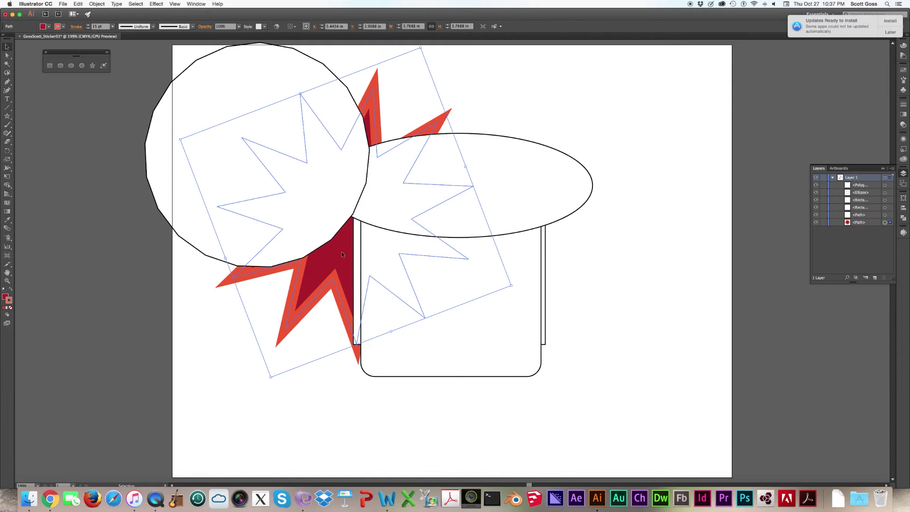
pyautogui.moveTo(384, 230); pyautogui.dragTo(518, 299)
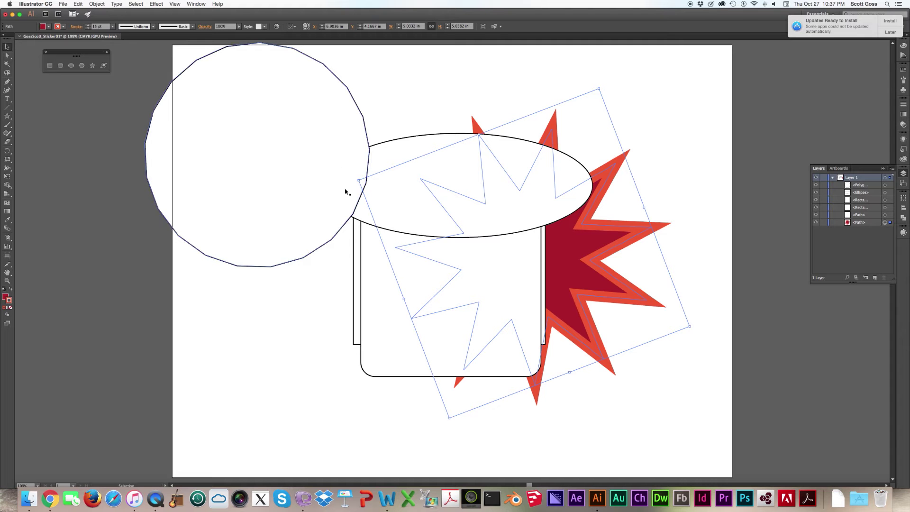
# - Move, enlarge and rotate the many-sided polygon, then delete it
pyautogui.click(346, 137)
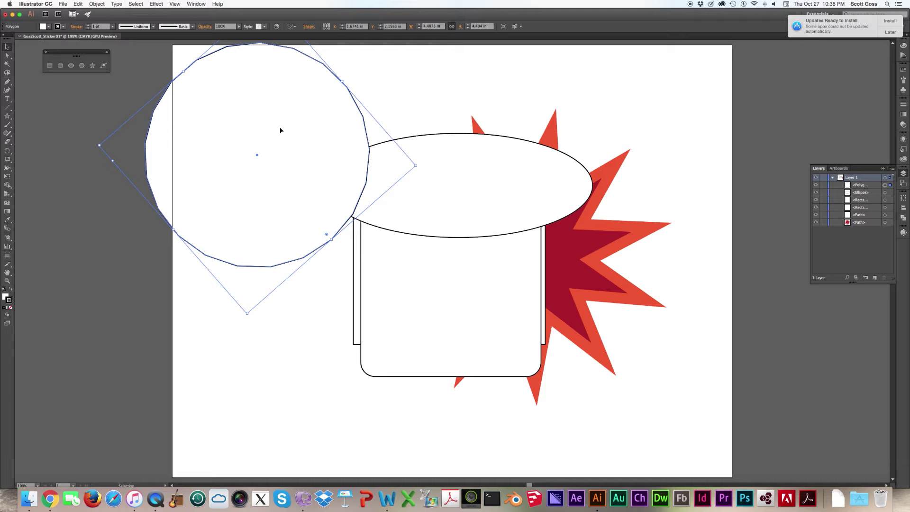
pyautogui.moveTo(279, 127); pyautogui.dragTo(380, 224)
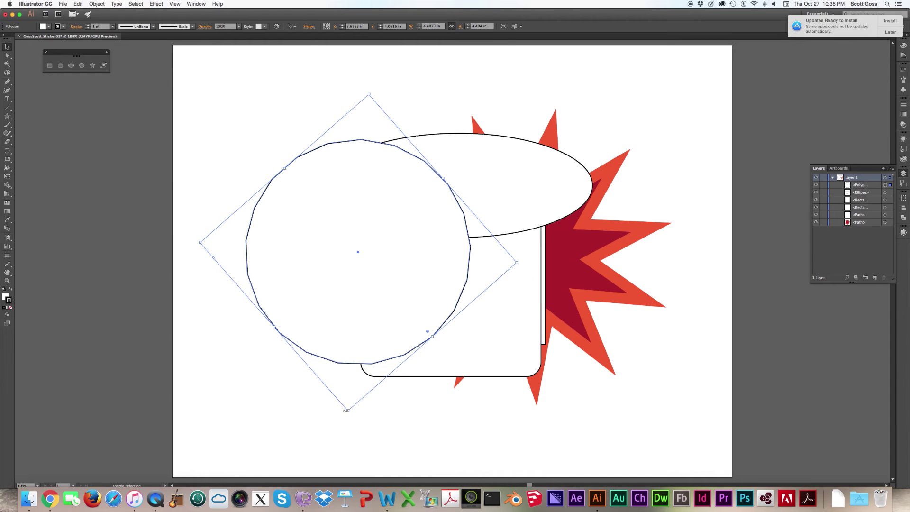
pyautogui.moveTo(349, 412); pyautogui.dragTo(346, 444)
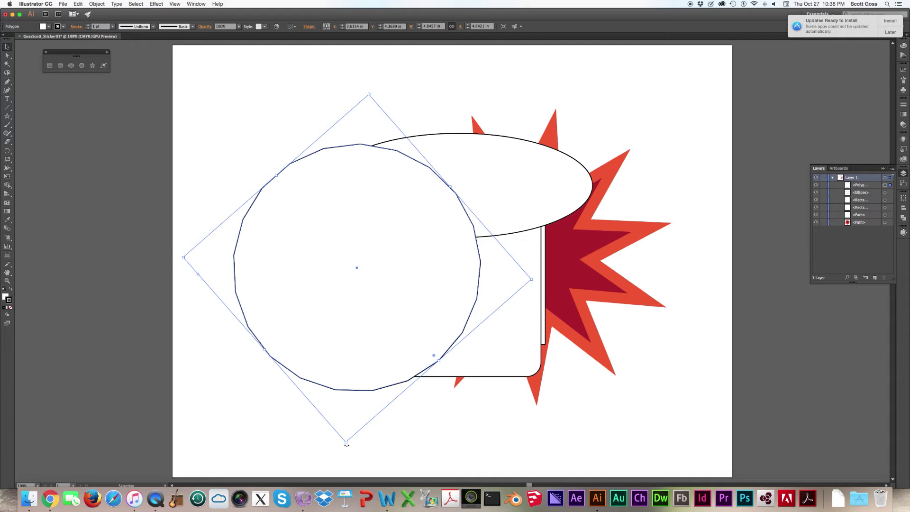
pyautogui.moveTo(347, 445); pyautogui.dragTo(183, 264)
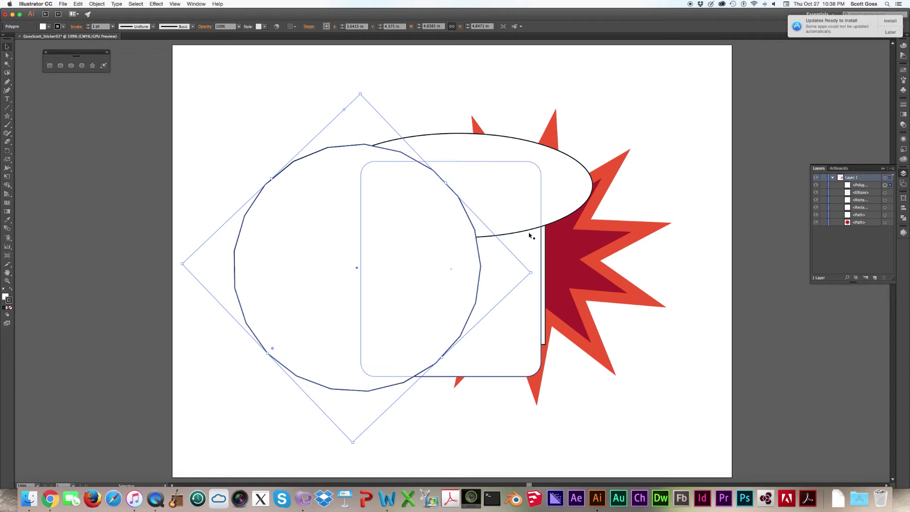
pyautogui.moveTo(349, 225); pyautogui.dragTo(277, 222)
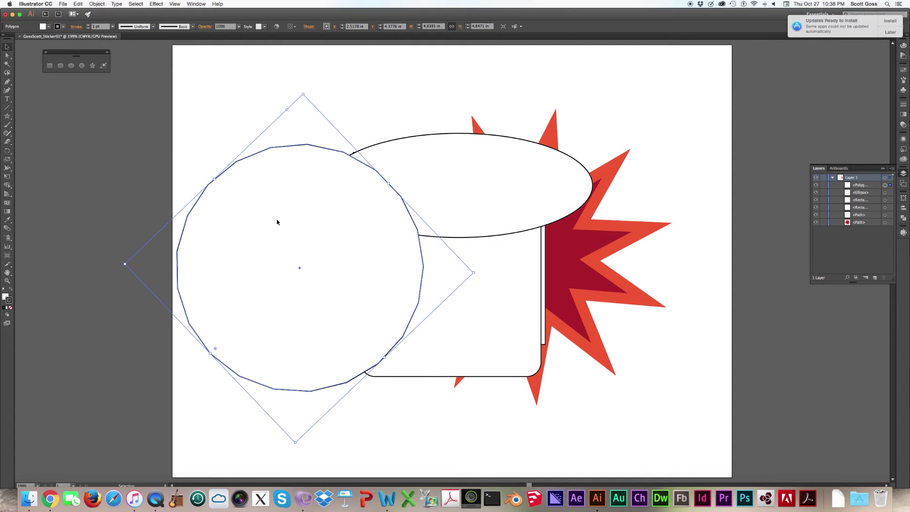
pyautogui.press('Delete')
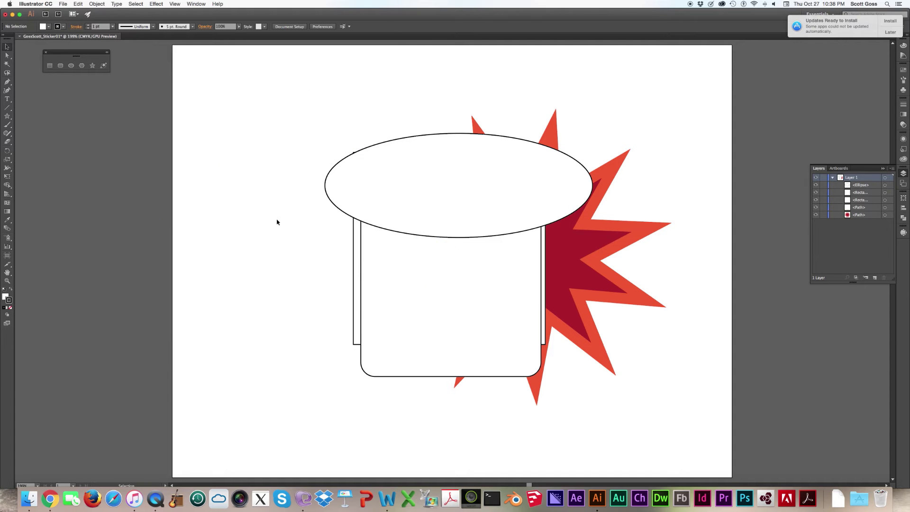
# - Delete the ellipse, the rounded rectangle and the white rectangle
pyautogui.click(402, 206)
pyautogui.press('Delete')
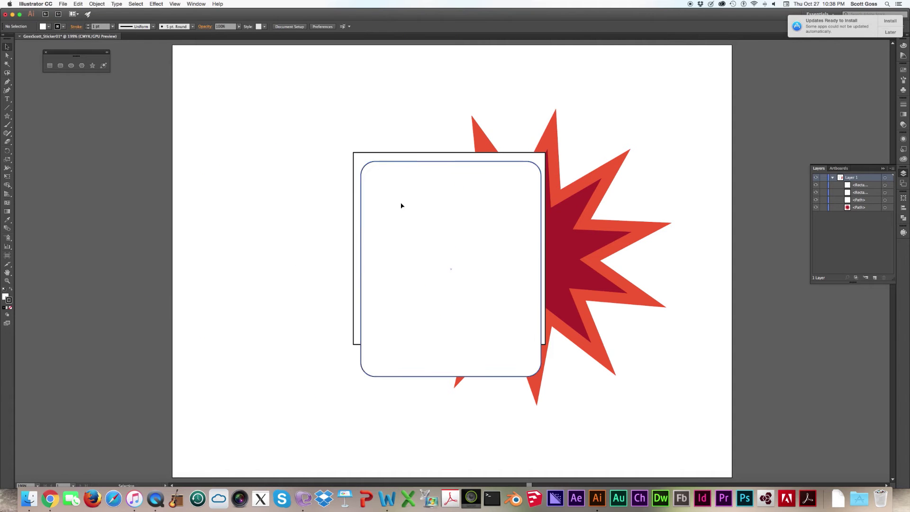
pyautogui.click(401, 206)
pyautogui.press('Delete')
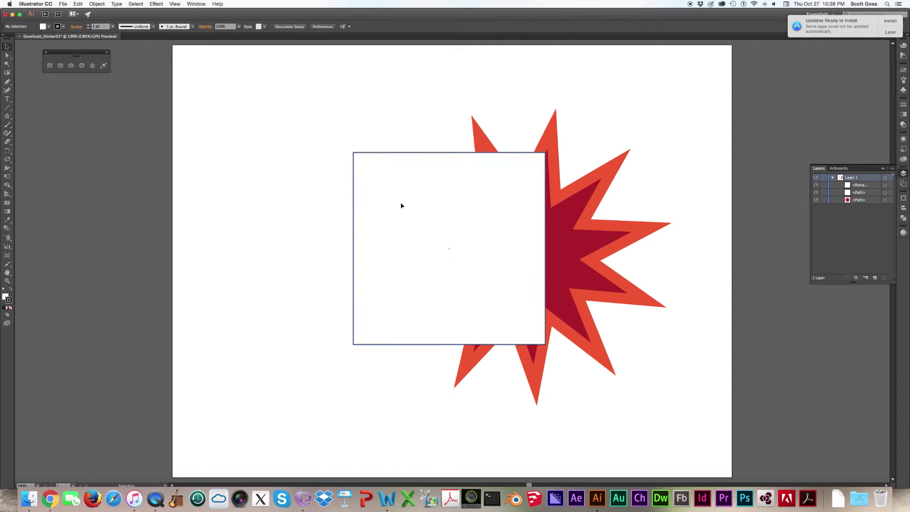
pyautogui.click(401, 205)
pyautogui.press('Delete')
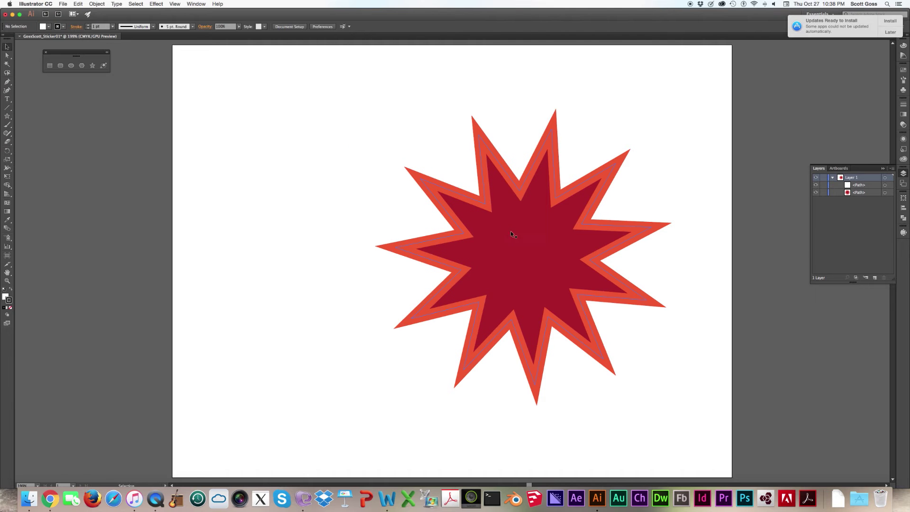
# - Move the starburst left of the artboard centre and switch to the Direct Selection tool
pyautogui.moveTo(510, 233); pyautogui.dragTo(391, 220)
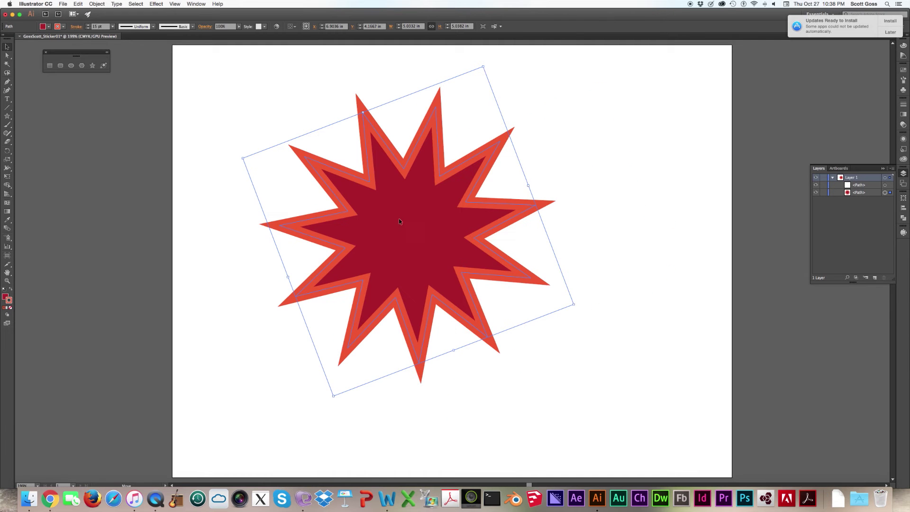
pyautogui.click(6, 56)
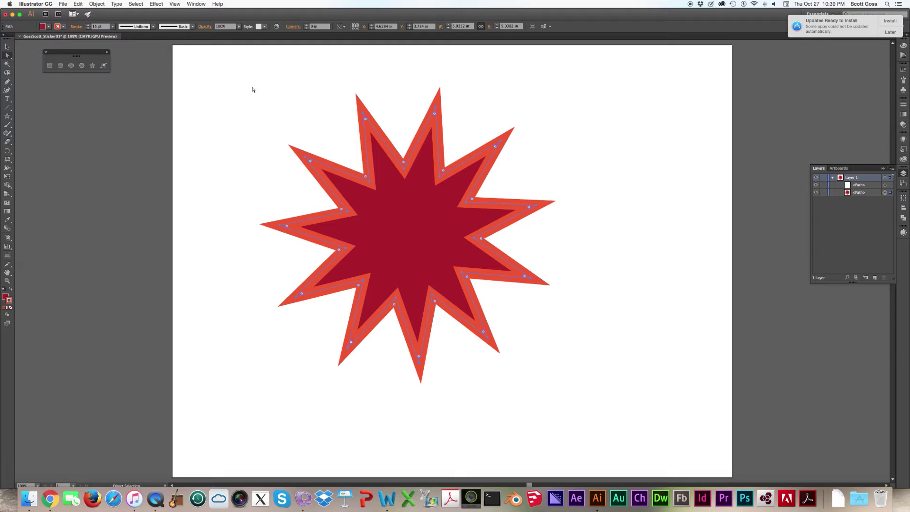
pyautogui.press('v')
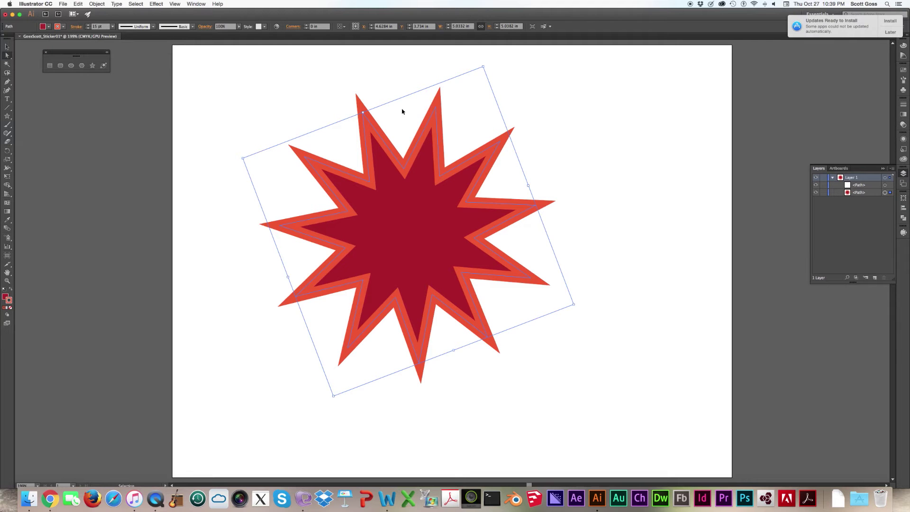
pyautogui.click(378, 74)
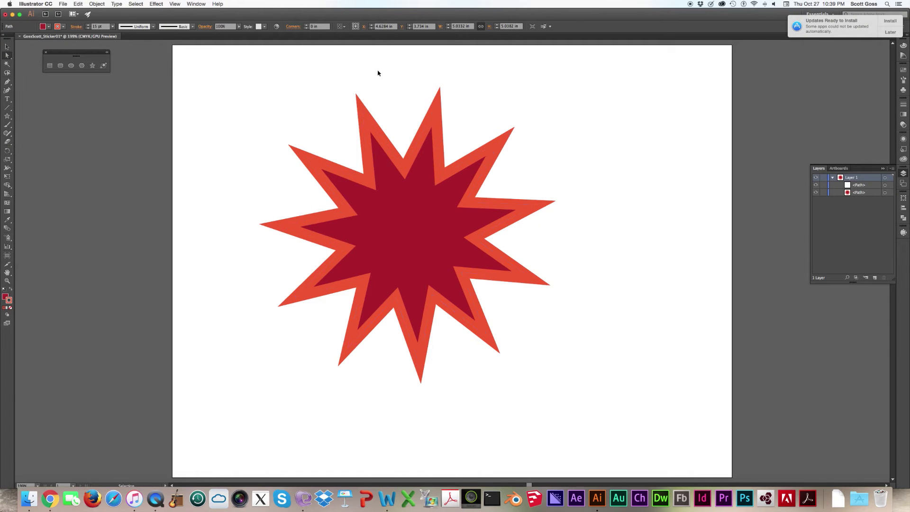
pyautogui.press('a')
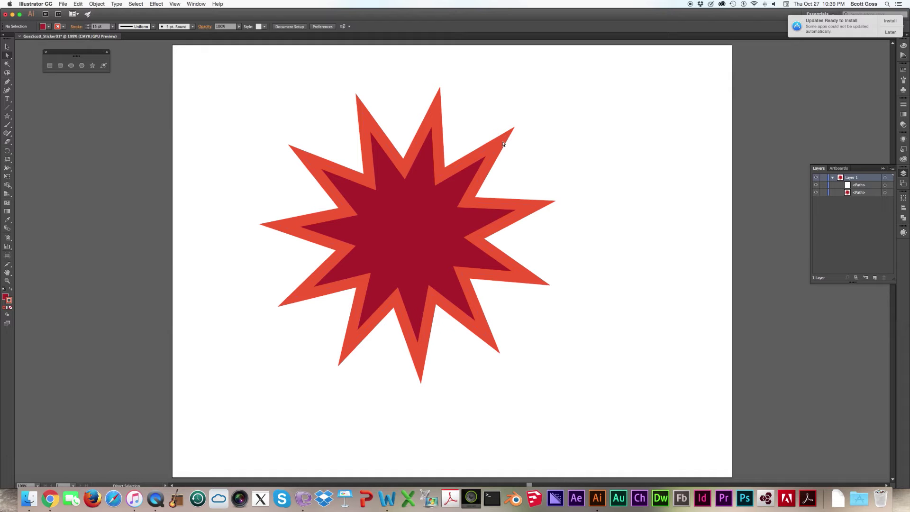
# - Pull the starburst's upper-right spike toward the top-right and its lower-right spike out to the right
pyautogui.moveTo(501, 142); pyautogui.dragTo(555, 86)
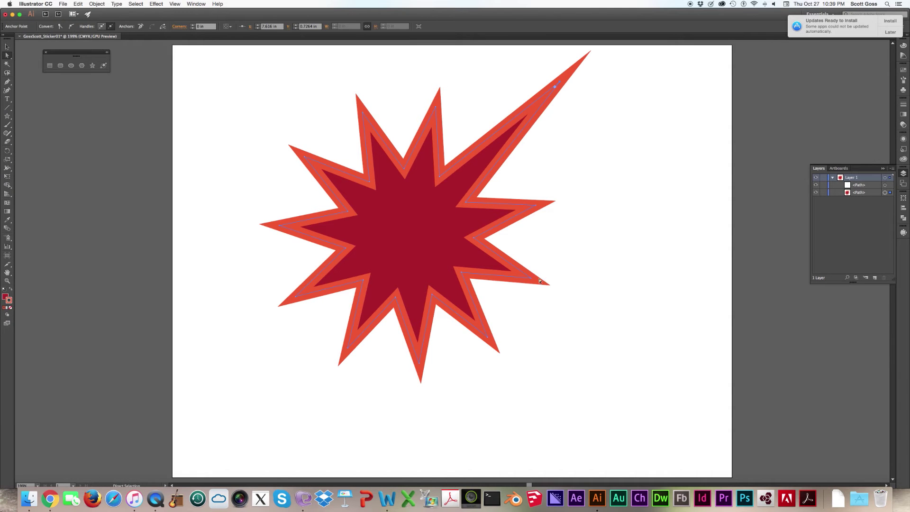
pyautogui.moveTo(532, 278); pyautogui.dragTo(567, 267)
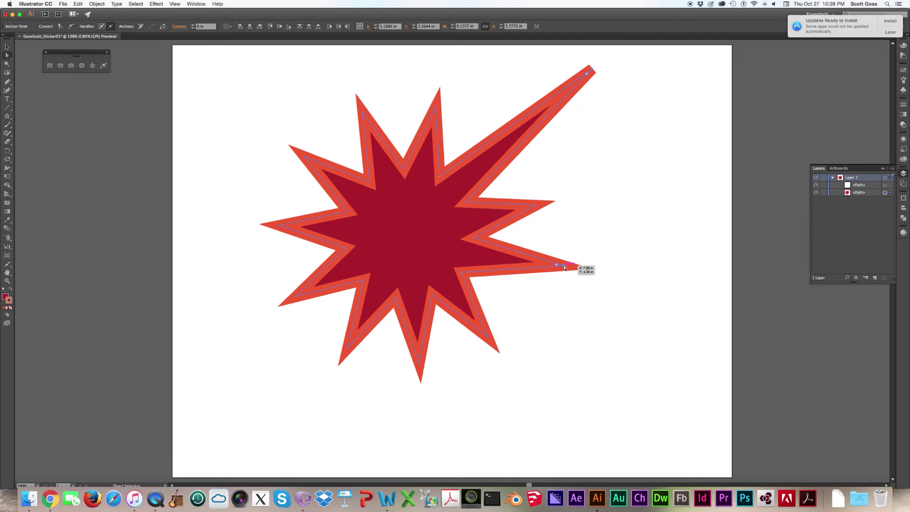
pyautogui.press('super+z')
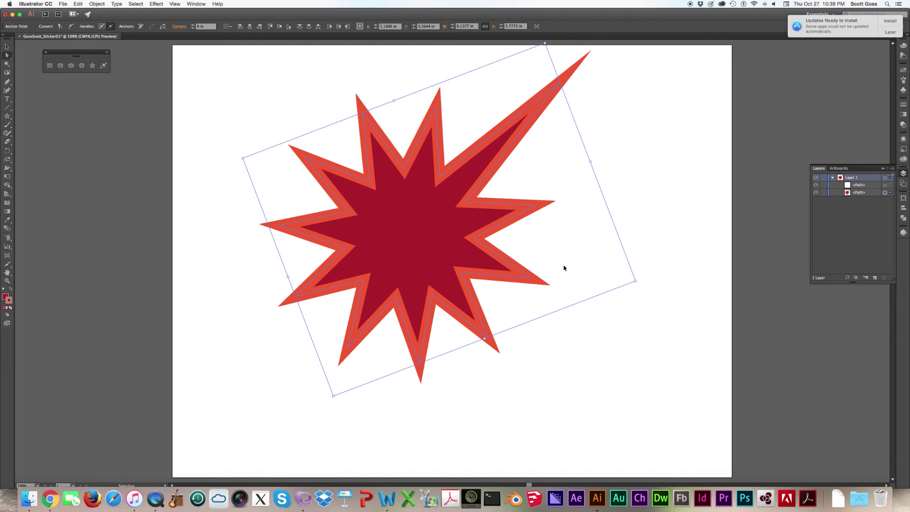
pyautogui.click(611, 262)
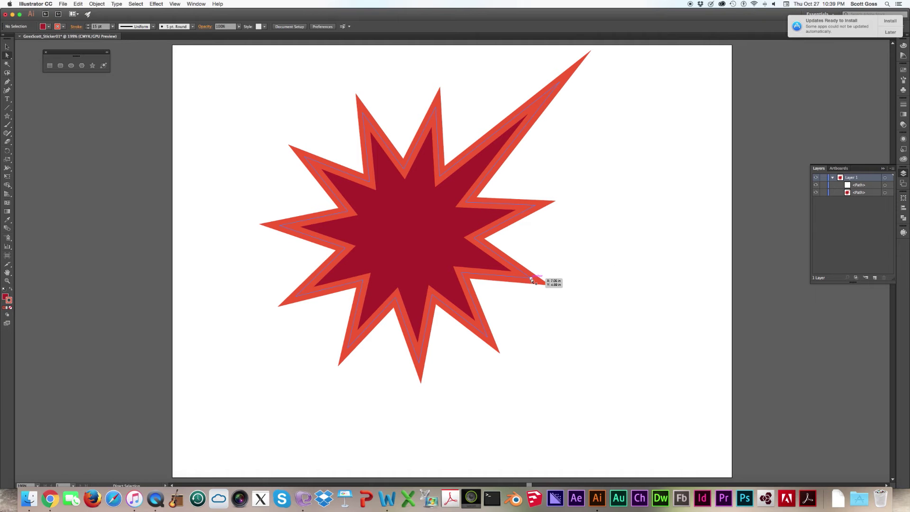
pyautogui.moveTo(532, 280); pyautogui.dragTo(637, 319)
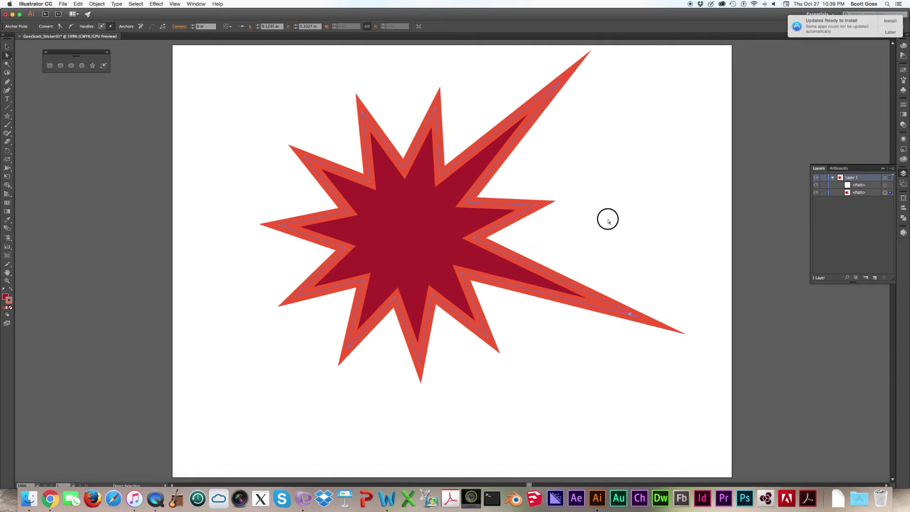
pyautogui.click(593, 223)
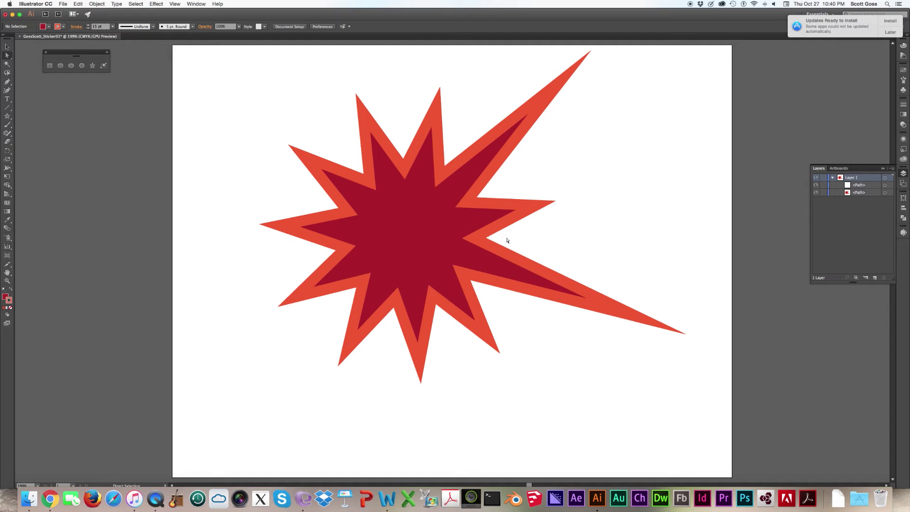
# - Shift the starburst left, deepen the notch between its long spikes, and reselect it with the Selection tool
pyautogui.moveTo(478, 241); pyautogui.dragTo(409, 241)
pyautogui.moveTo(412, 181); pyautogui.dragTo(402, 199)
pyautogui.click(567, 167)
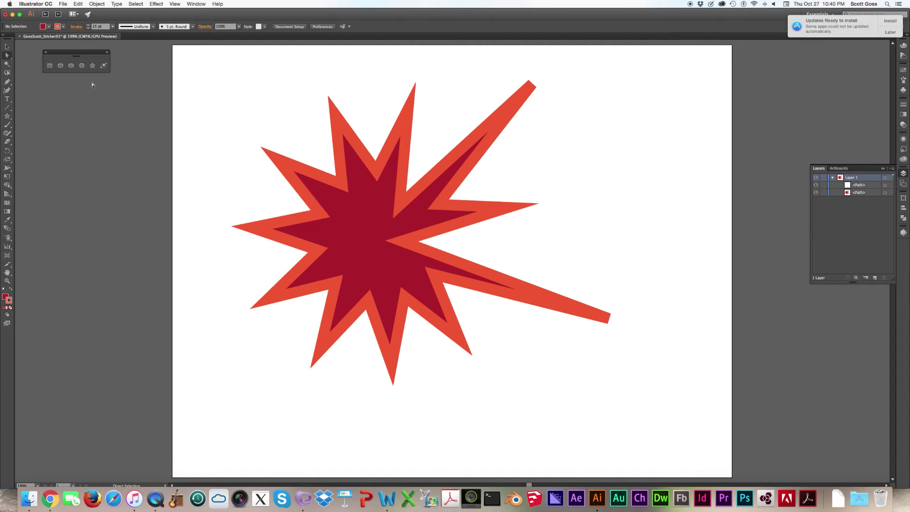
pyautogui.click(6, 46)
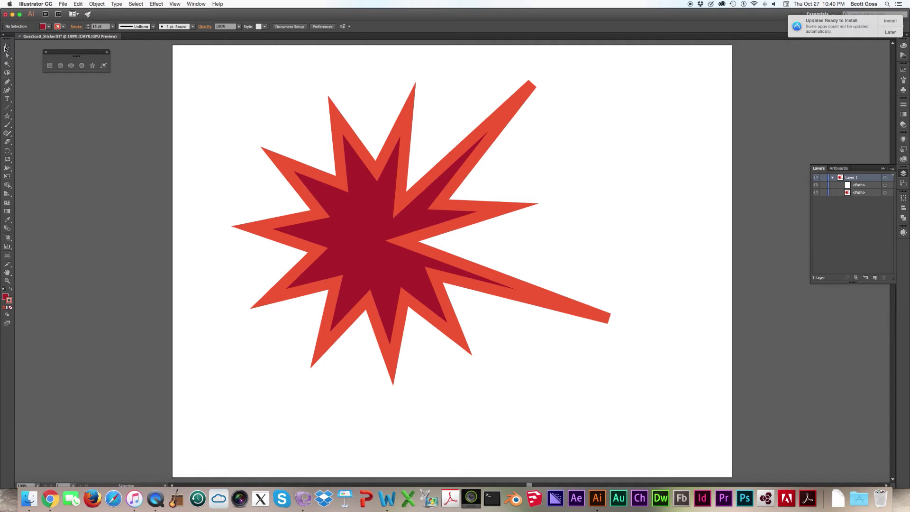
pyautogui.click(443, 164)
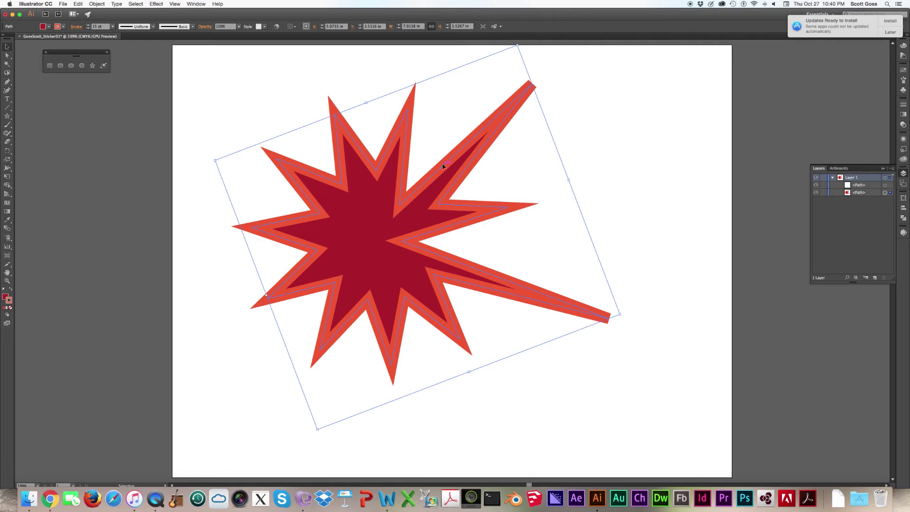
# - Delete the starburst and set up the Paintbrush with the charcoal brush, 6 pt stroke and no fill
pyautogui.press('Delete')
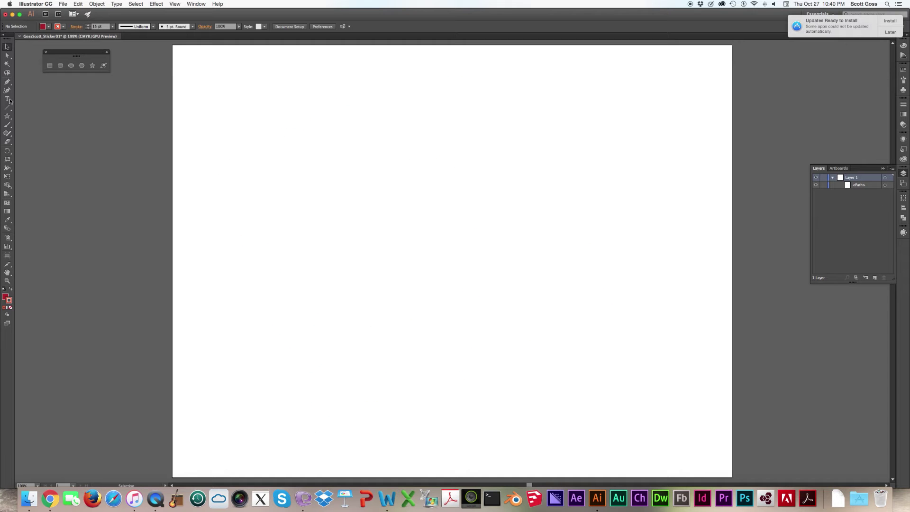
pyautogui.click(7, 125)
pyautogui.click(902, 82)
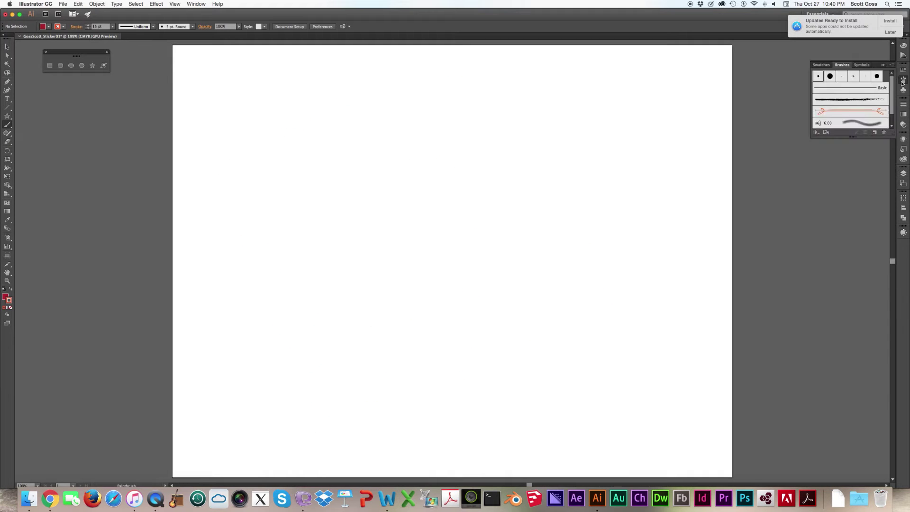
pyautogui.click(874, 101)
pyautogui.click(113, 30)
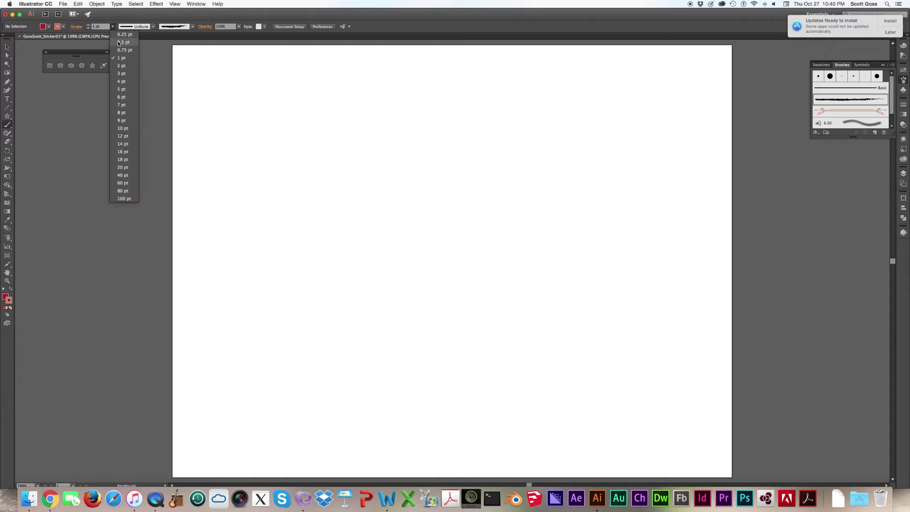
pyautogui.click(122, 97)
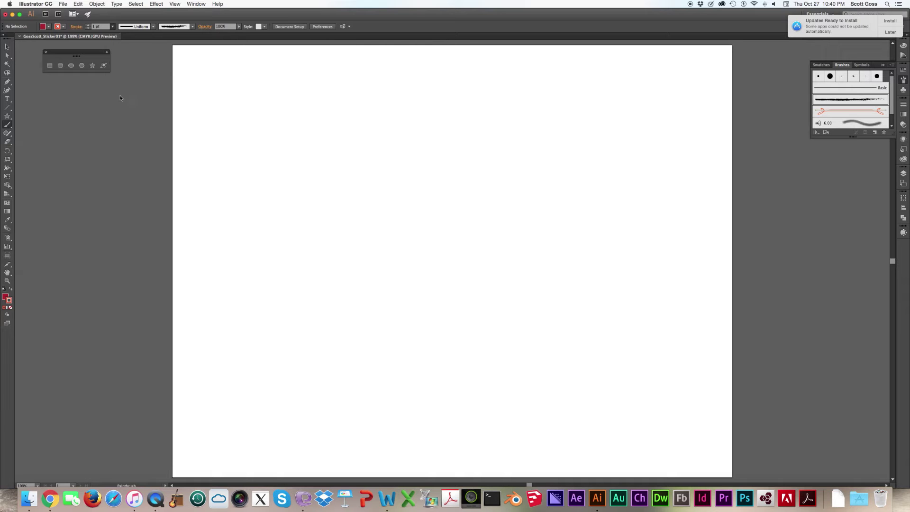
pyautogui.click(49, 26)
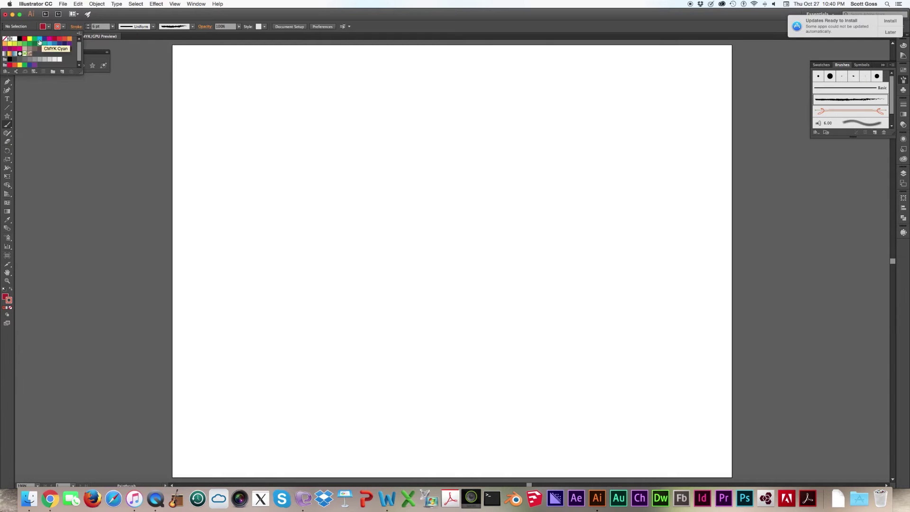
pyautogui.click(5, 39)
pyautogui.click(340, 141)
# - Paint swirling charcoal strokes across the artboard and direct-select one stroke's path
pyautogui.moveTo(351, 134)
pyautogui.mouseDown()
pyautogui.moveTo(304, 184)
pyautogui.moveTo(311, 268)
pyautogui.moveTo(464, 340)
pyautogui.moveTo(595, 225)
pyautogui.mouseUp()
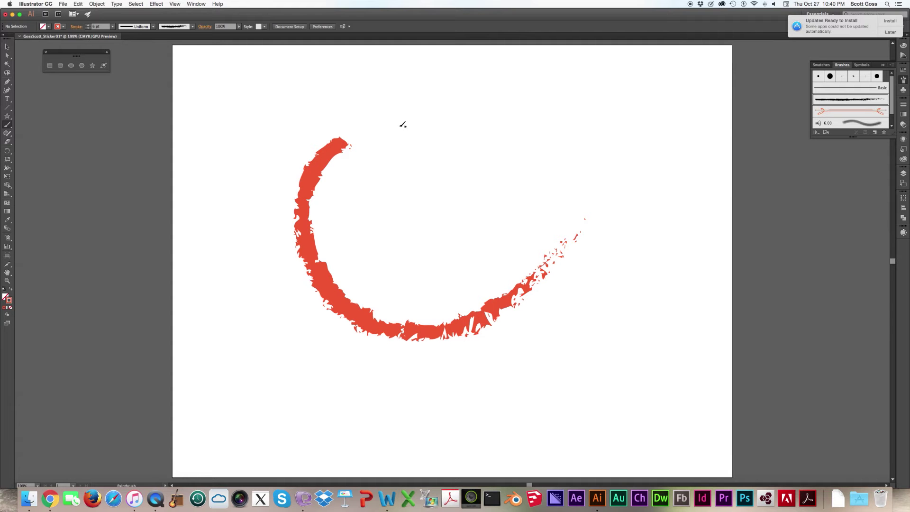
pyautogui.moveTo(411, 118)
pyautogui.mouseDown()
pyautogui.moveTo(370, 158)
pyautogui.moveTo(381, 220)
pyautogui.moveTo(432, 234)
pyautogui.moveTo(528, 161)
pyautogui.moveTo(568, 152)
pyautogui.moveTo(606, 184)
pyautogui.moveTo(629, 232)
pyautogui.moveTo(631, 263)
pyautogui.moveTo(576, 345)
pyautogui.moveTo(487, 389)
pyautogui.moveTo(378, 407)
pyautogui.moveTo(190, 258)
pyautogui.moveTo(189, 146)
pyautogui.moveTo(267, 87)
pyautogui.moveTo(334, 80)
pyautogui.moveTo(404, 88)
pyautogui.mouseUp()
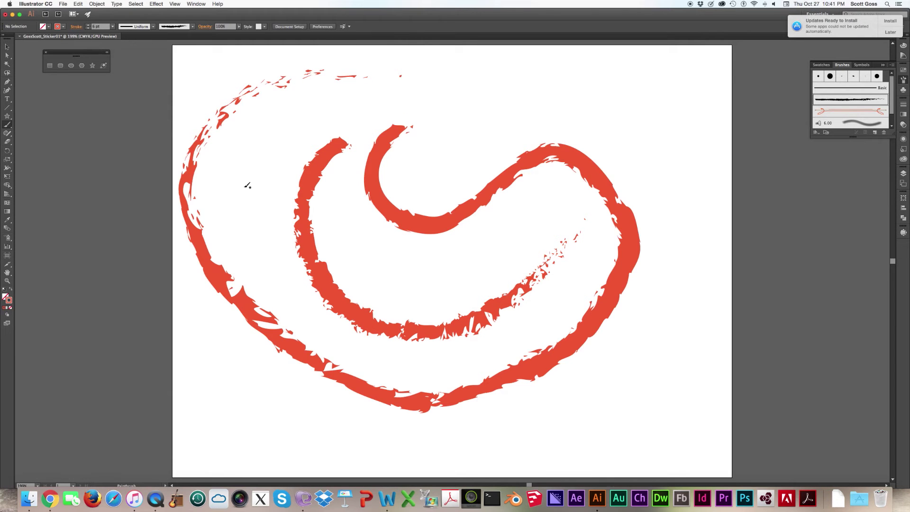
pyautogui.click(7, 47)
pyautogui.click(6, 56)
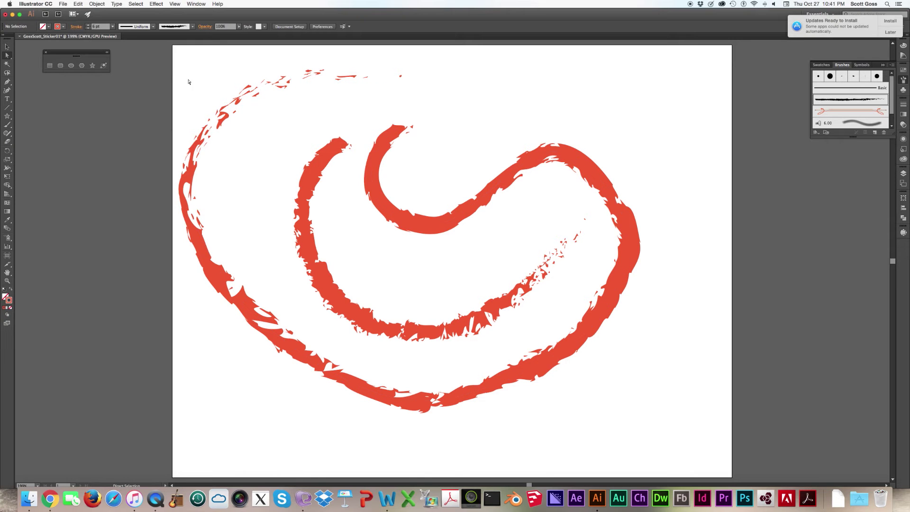
pyautogui.click(240, 110)
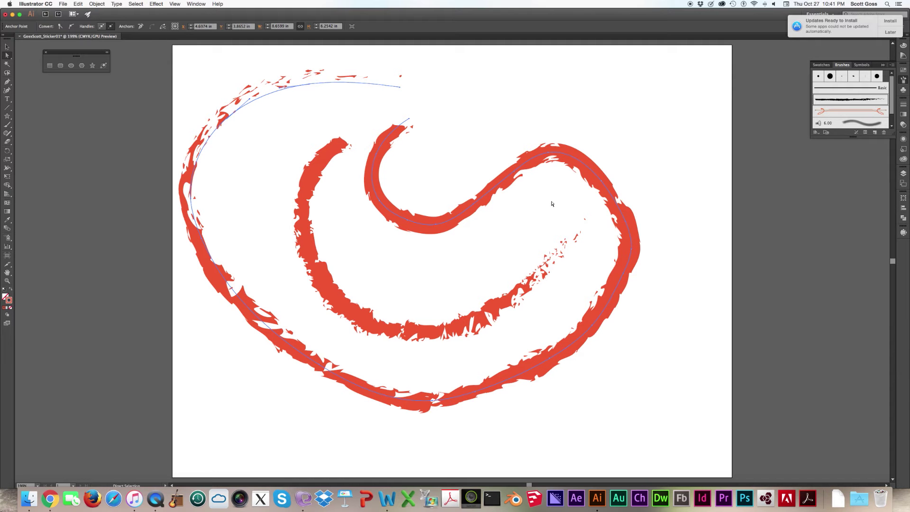
# - Load the Borders_Geometric brush library and apply a geometric border brush to the strokes
pyautogui.click(892, 65)
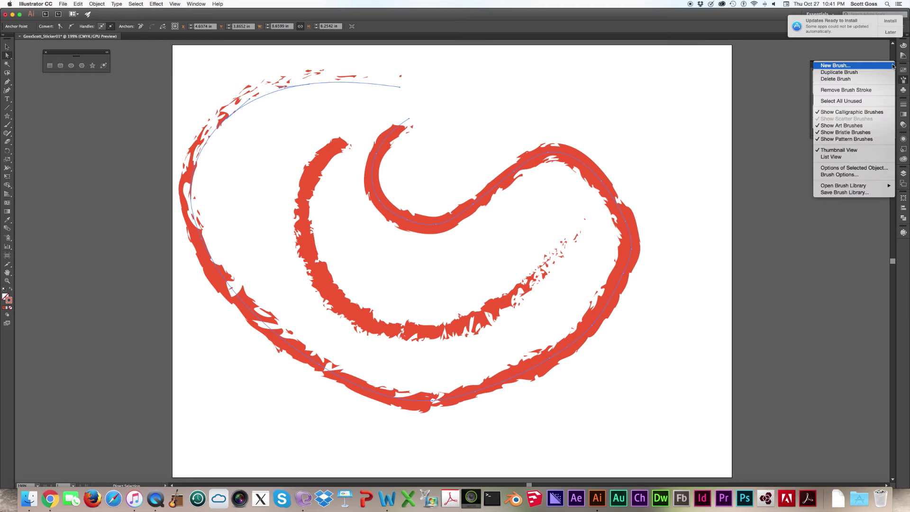
pyautogui.moveTo(853, 186)
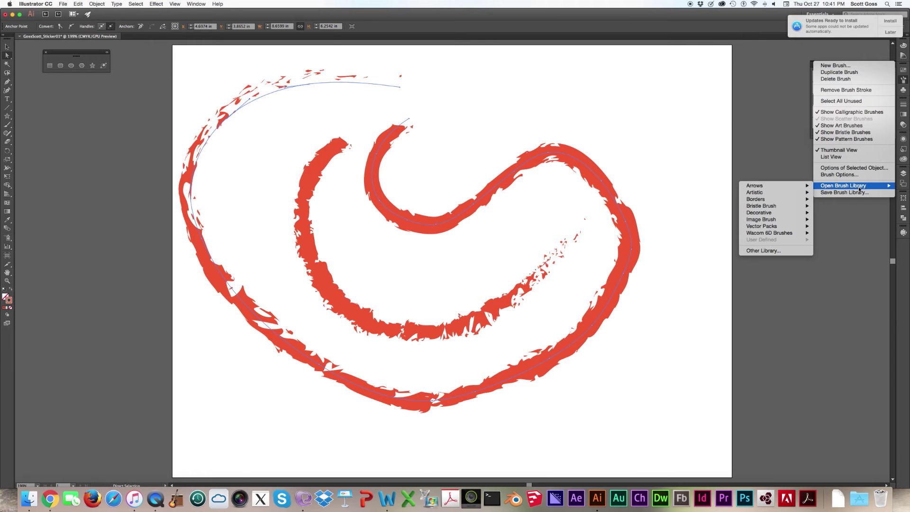
pyautogui.click(905, 80)
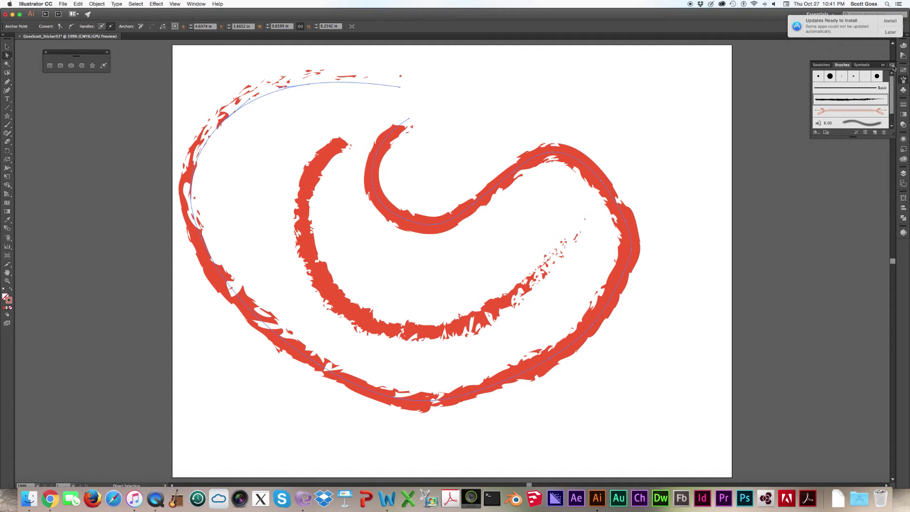
pyautogui.click(893, 66)
pyautogui.moveTo(859, 186)
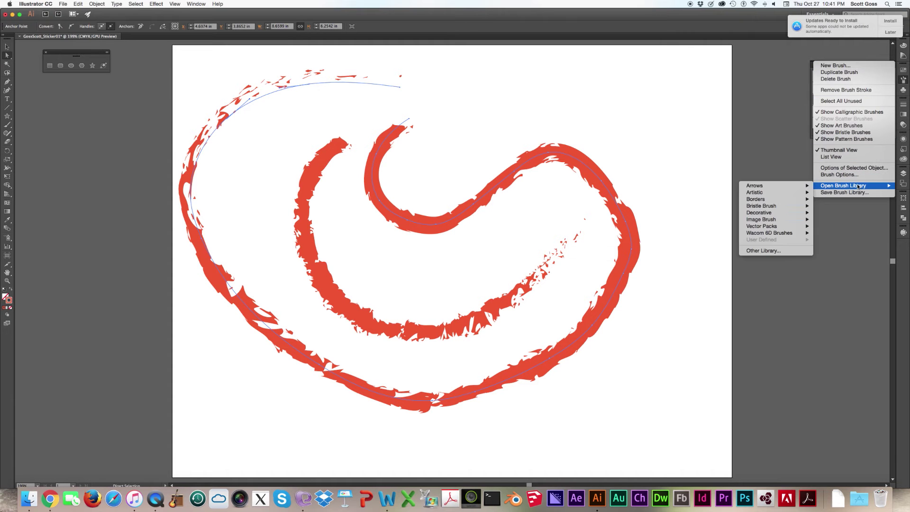
pyautogui.moveTo(782, 207)
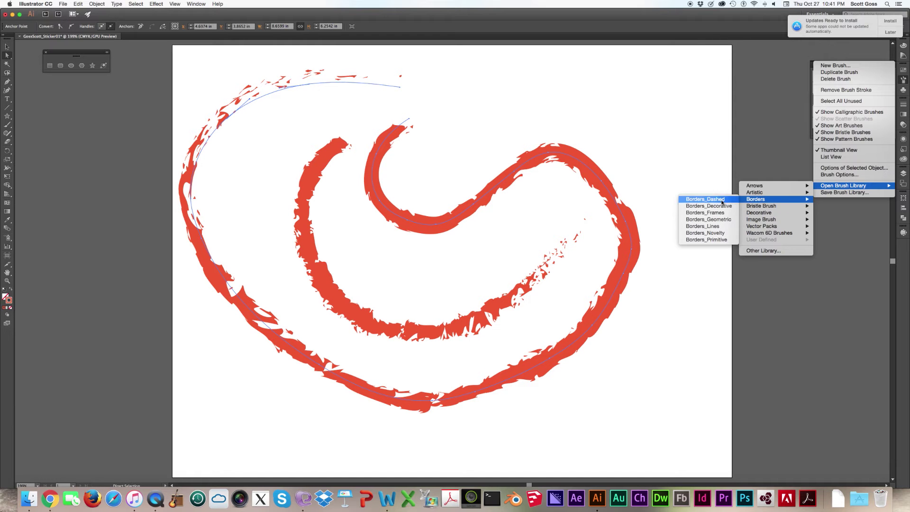
pyautogui.click(718, 213)
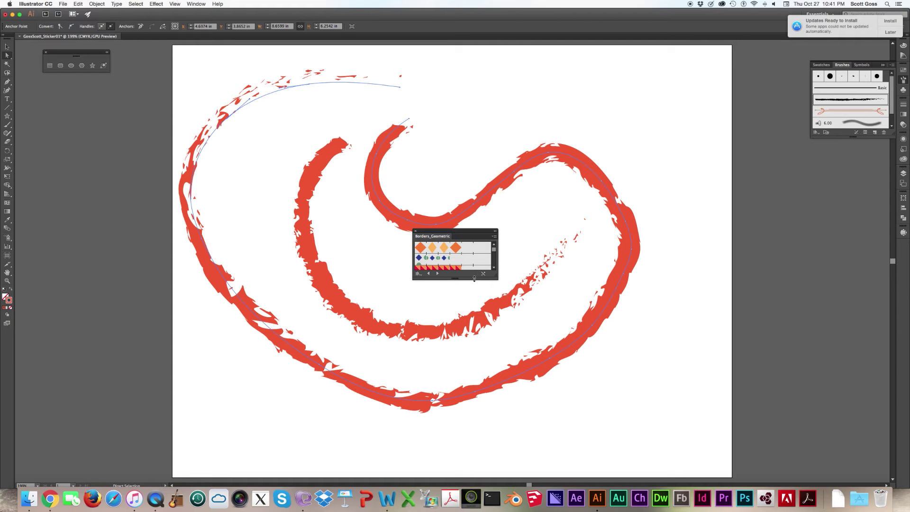
pyautogui.moveTo(474, 279)
pyautogui.mouseDown()
pyautogui.moveTo(459, 289)
pyautogui.moveTo(463, 368)
pyautogui.mouseUp()
pyautogui.click(446, 307)
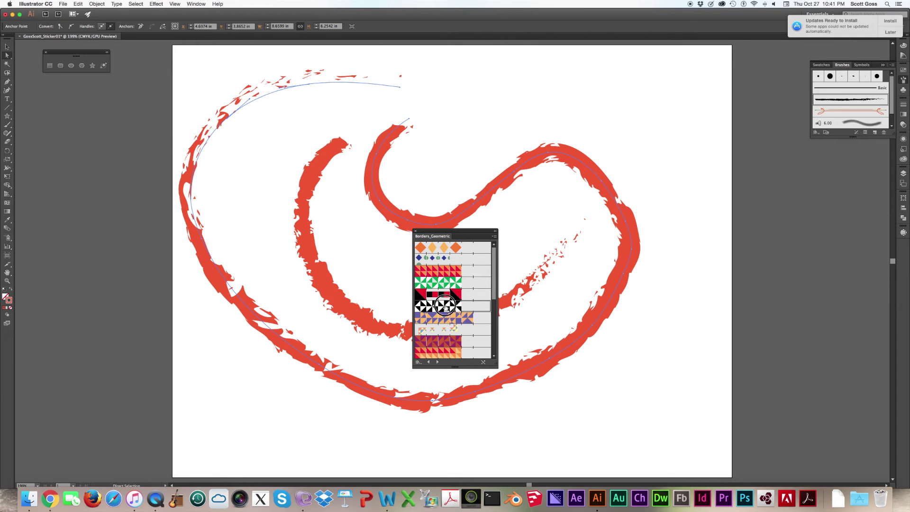
# - Close the border library and delete the geometric-border paths and the remaining red brush stroke
pyautogui.click(7, 124)
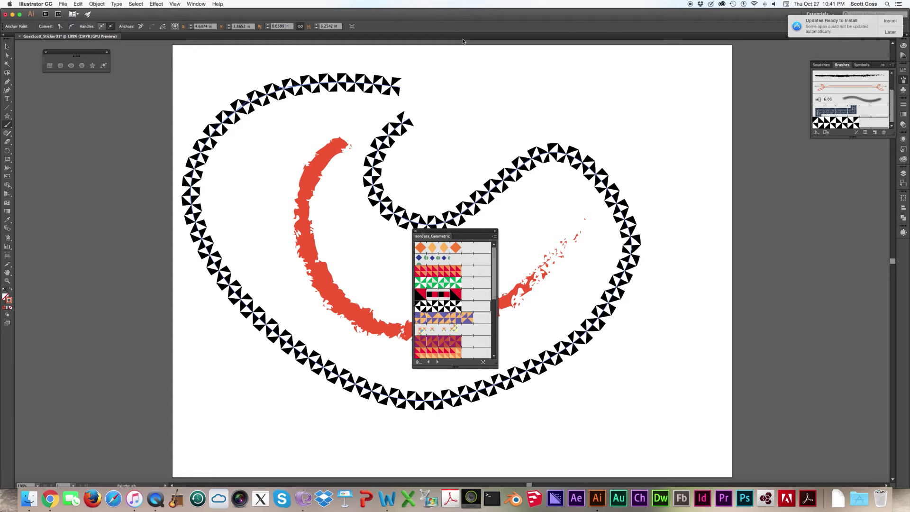
pyautogui.click(8, 46)
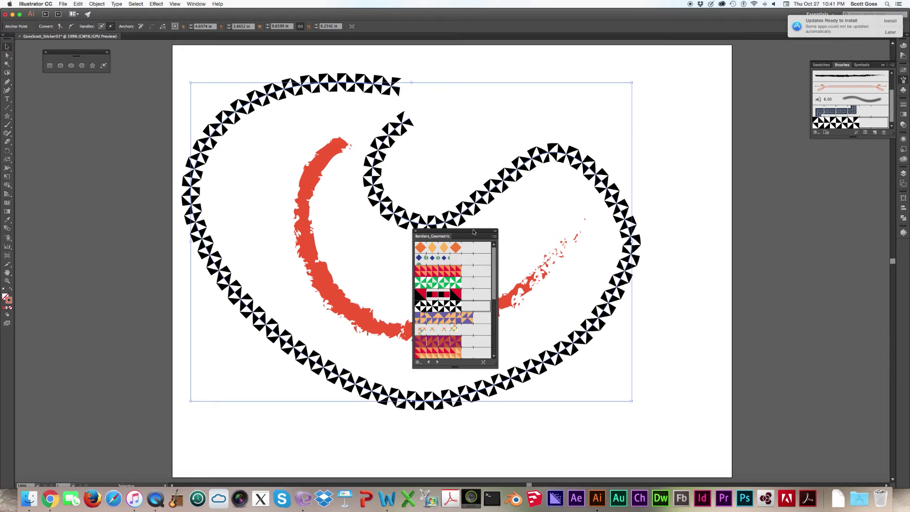
pyautogui.click(416, 232)
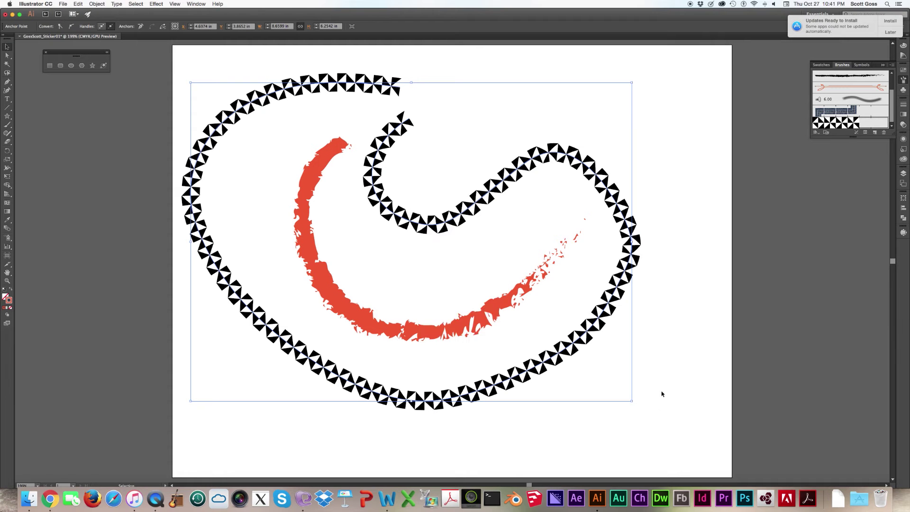
pyautogui.press('Delete')
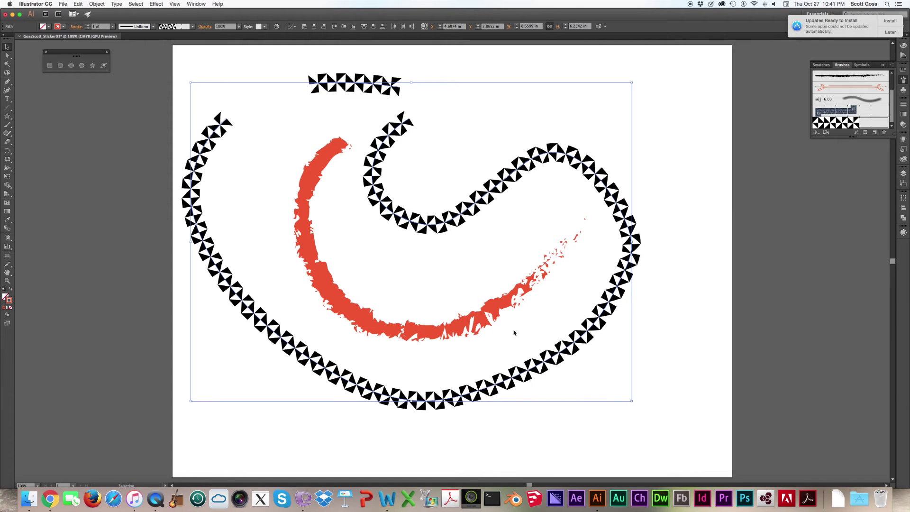
pyautogui.press('Delete')
pyautogui.moveTo(650, 379)
pyautogui.mouseDown()
pyautogui.moveTo(480, 281)
pyautogui.moveTo(321, 209)
pyautogui.mouseUp()
pyautogui.press('Delete')
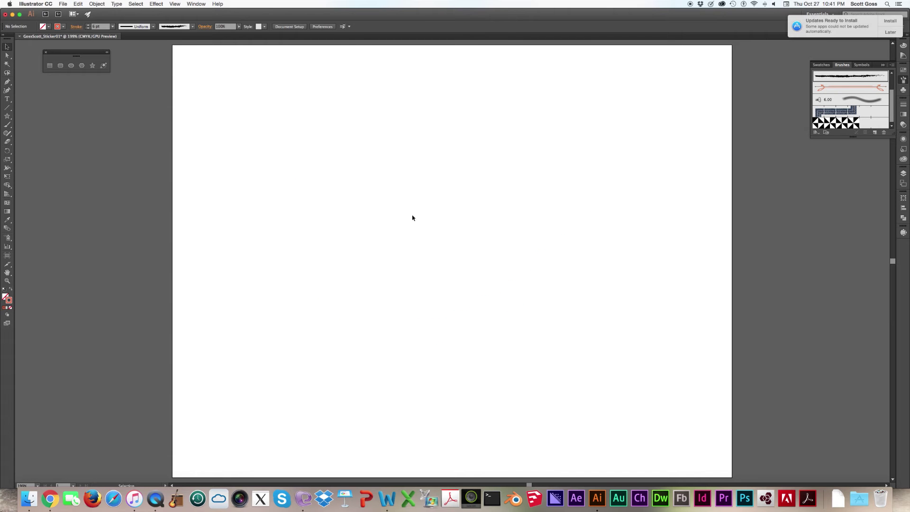
pyautogui.click(6, 83)
pyautogui.click(7, 126)
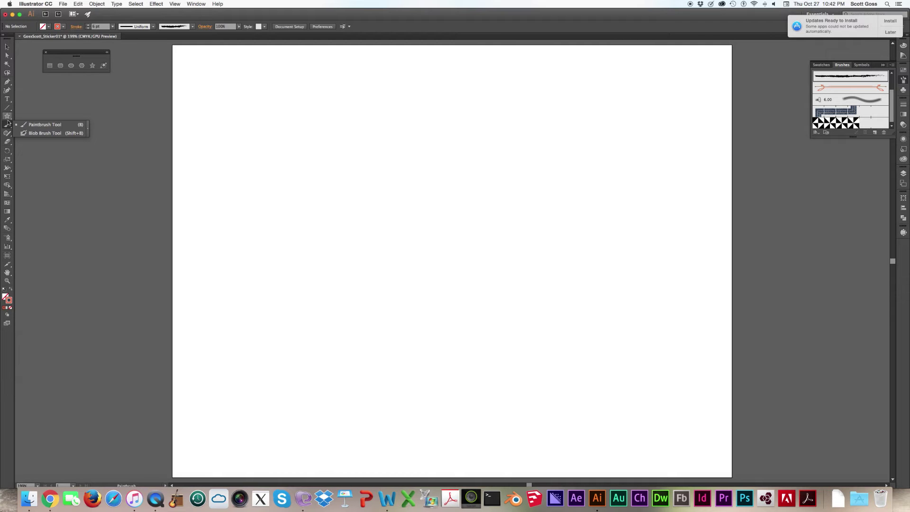
pyautogui.click(8, 137)
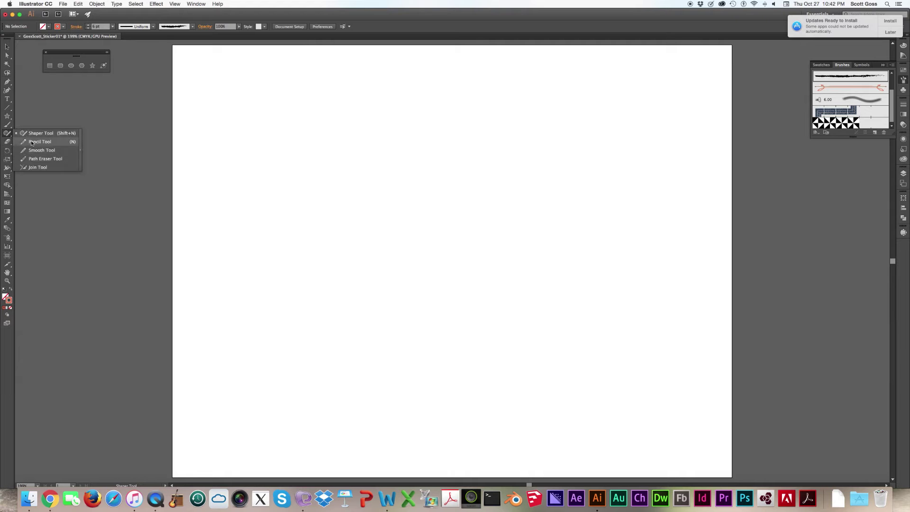
pyautogui.click(42, 141)
pyautogui.moveTo(443, 159)
pyautogui.mouseDown()
pyautogui.moveTo(401, 147)
pyautogui.moveTo(257, 285)
pyautogui.moveTo(297, 227)
pyautogui.moveTo(564, 254)
pyautogui.mouseUp()
pyautogui.moveTo(569, 180)
pyautogui.mouseDown()
pyautogui.moveTo(574, 331)
pyautogui.moveTo(369, 369)
pyautogui.moveTo(520, 228)
pyautogui.moveTo(626, 207)
pyautogui.mouseUp()
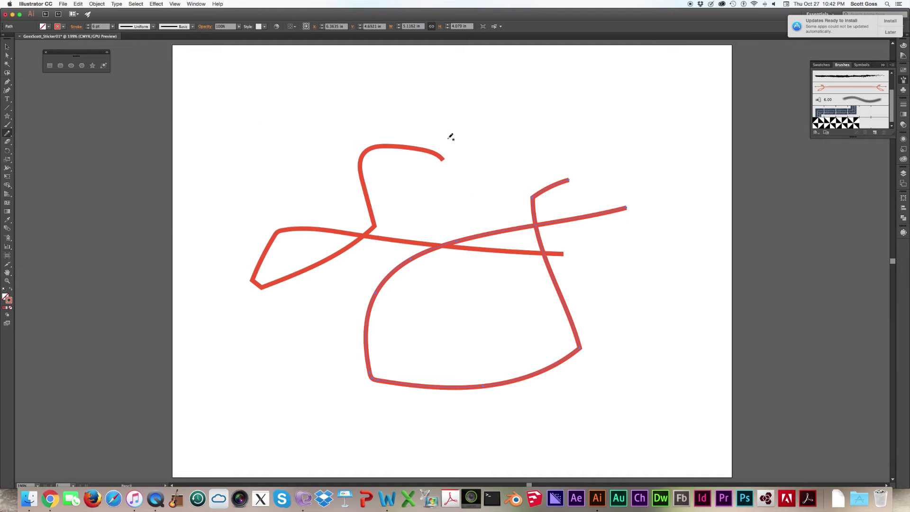
pyautogui.click(7, 46)
pyautogui.moveTo(599, 417); pyautogui.dragTo(283, 129)
pyautogui.press('Delete')
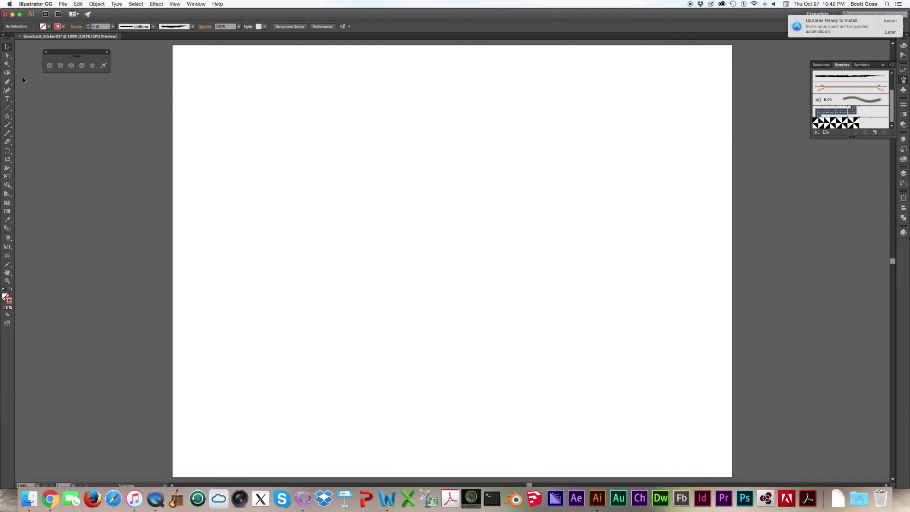
# - Draw a closed four-corner path with the Pen tool in the upper-left area of the artboard
pyautogui.click(7, 81)
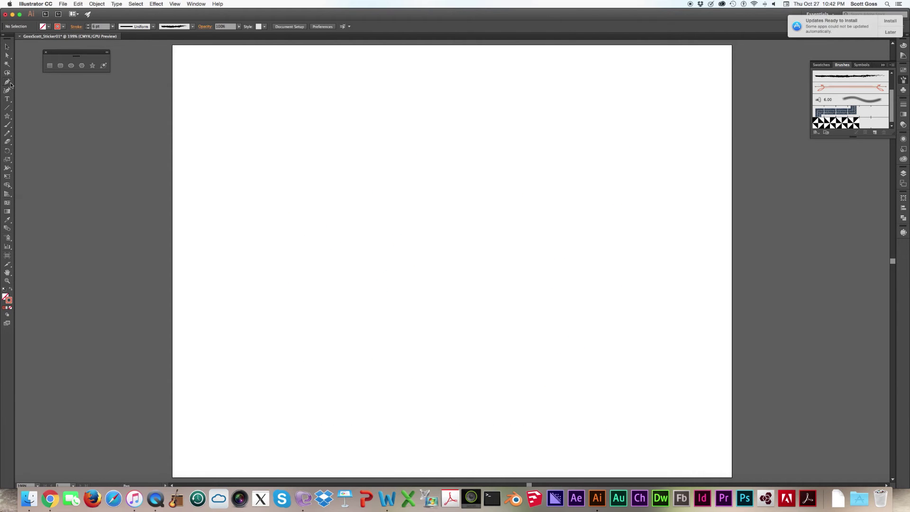
pyautogui.click(297, 163)
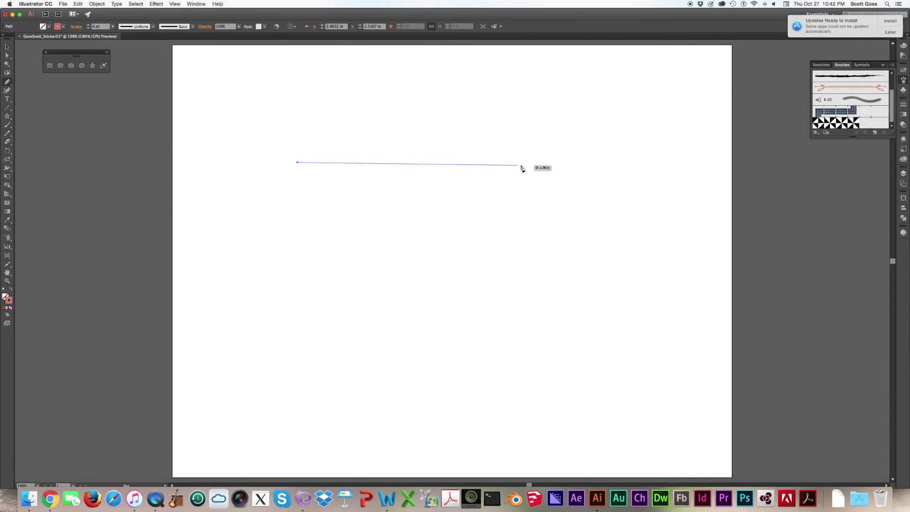
pyautogui.click(498, 162)
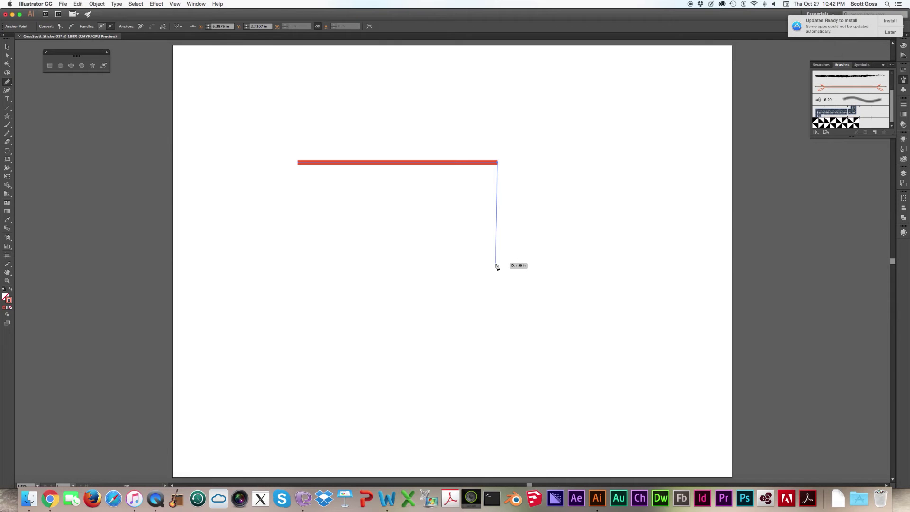
pyautogui.click(497, 265)
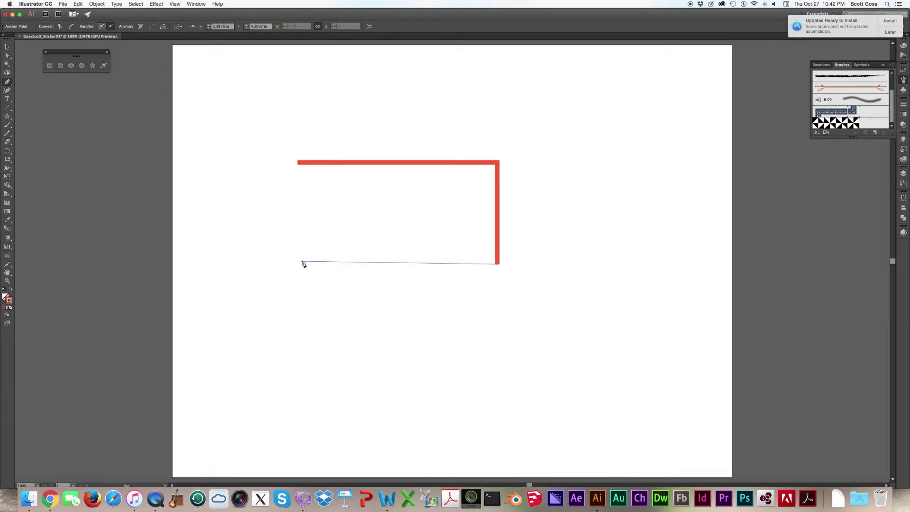
pyautogui.click(302, 262)
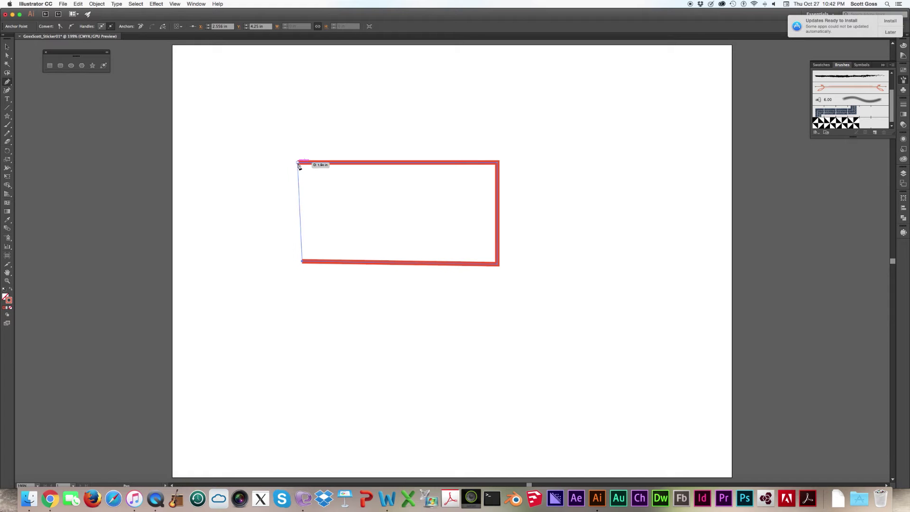
pyautogui.click(299, 163)
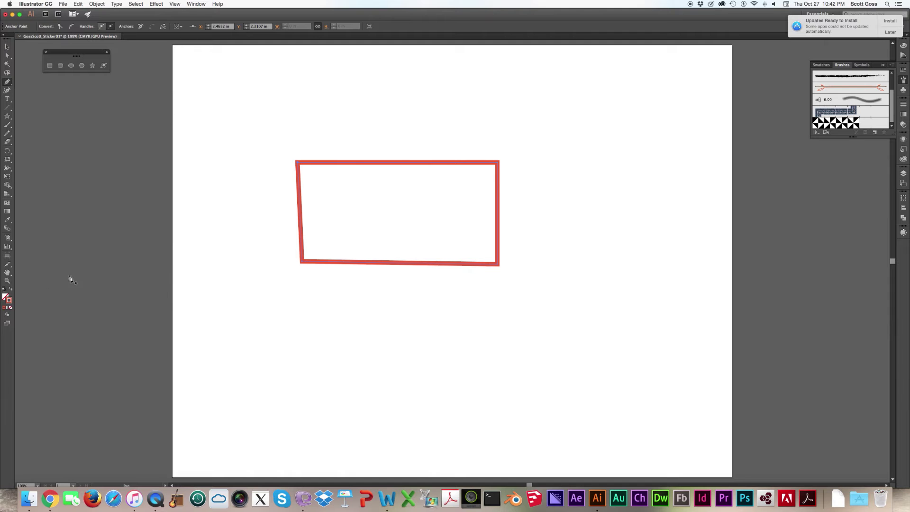
pyautogui.click(8, 299)
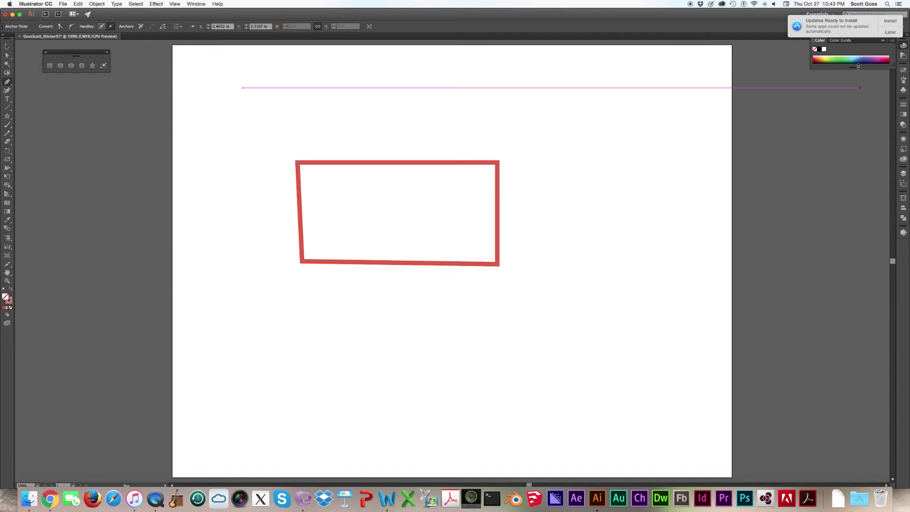
# - Fill the four-sided shape with magenta from the colour spectrum
pyautogui.moveTo(859, 66); pyautogui.dragTo(853, 133)
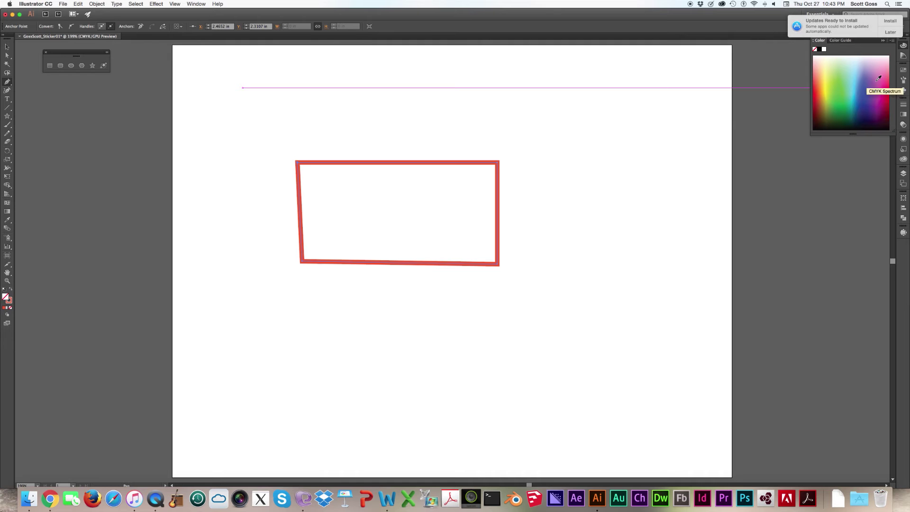
pyautogui.click(879, 78)
pyautogui.hscroll(1, 305, 142)
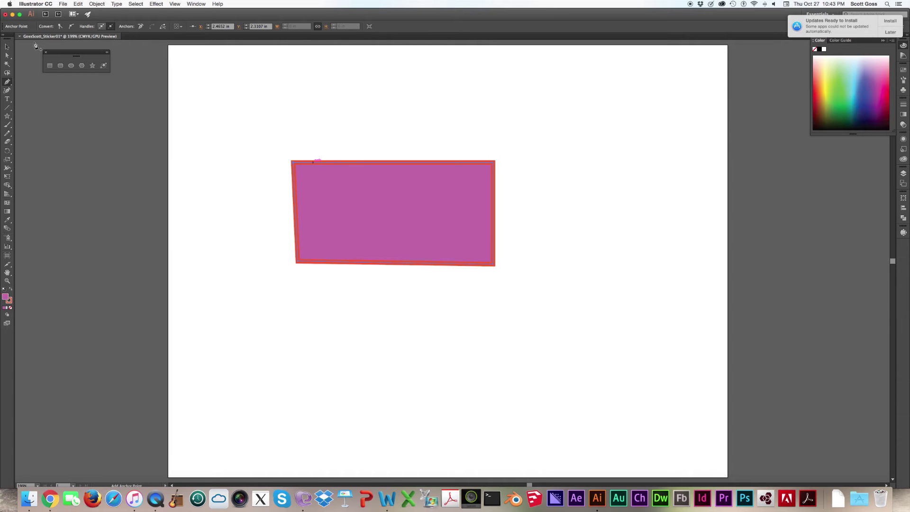
# - Draw a closed teardrop path with a curved segment below the rectangle using the Pen tool
pyautogui.click(6, 83)
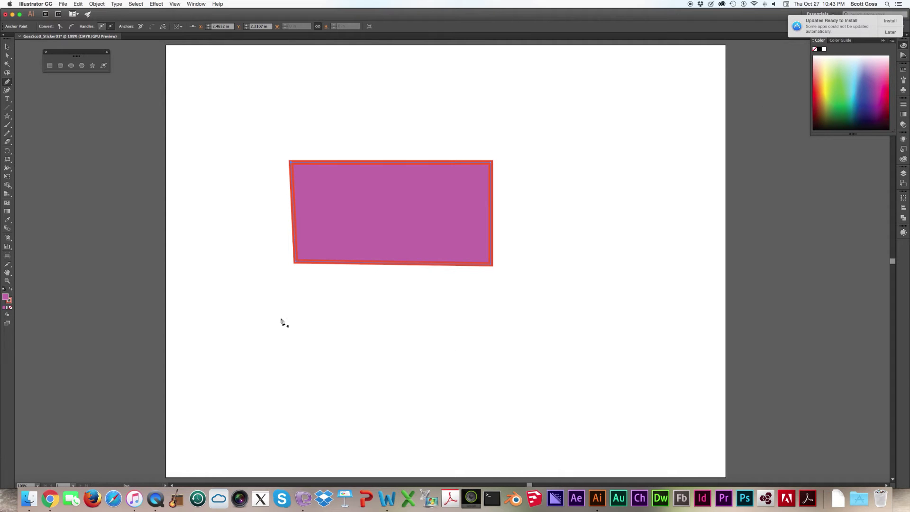
pyautogui.click(265, 348)
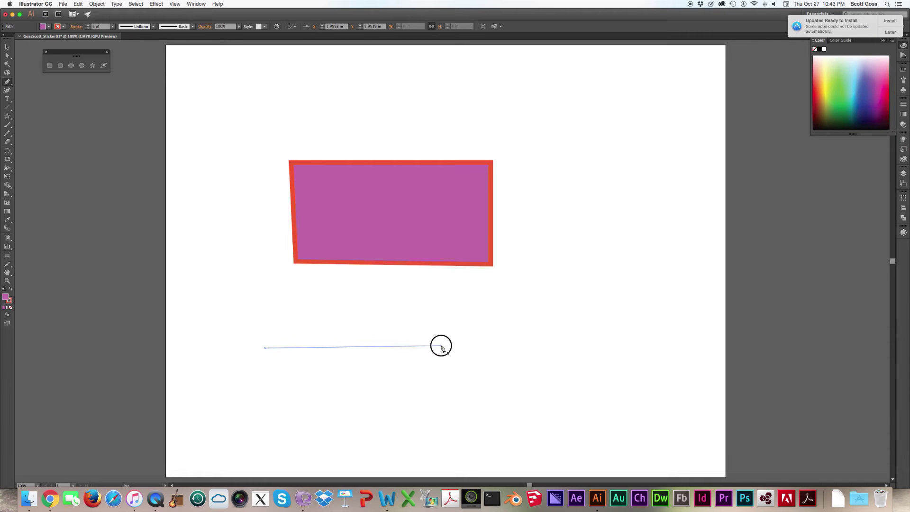
pyautogui.click(442, 346)
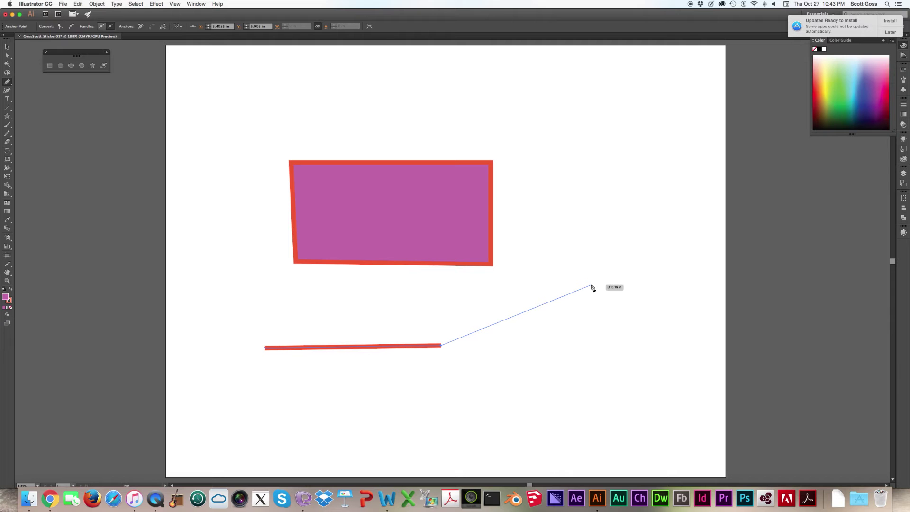
pyautogui.click(592, 286)
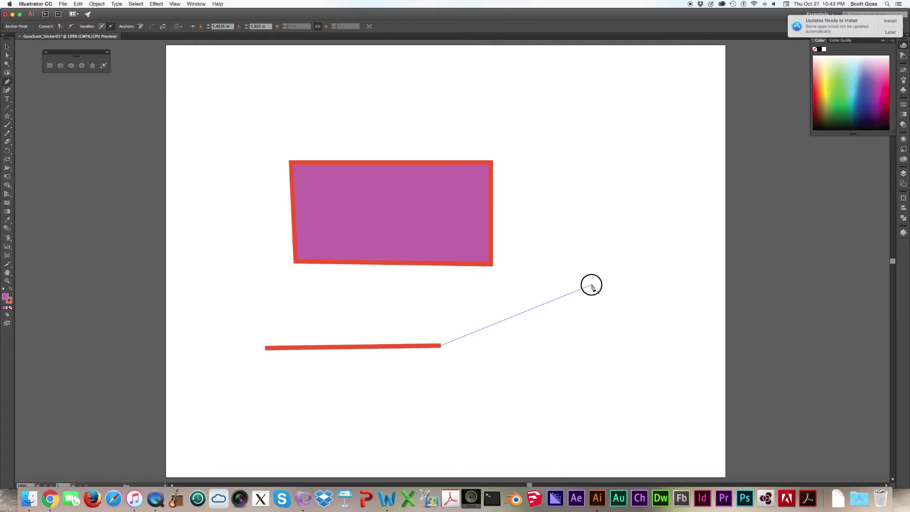
pyautogui.moveTo(593, 287); pyautogui.dragTo(559, 174)
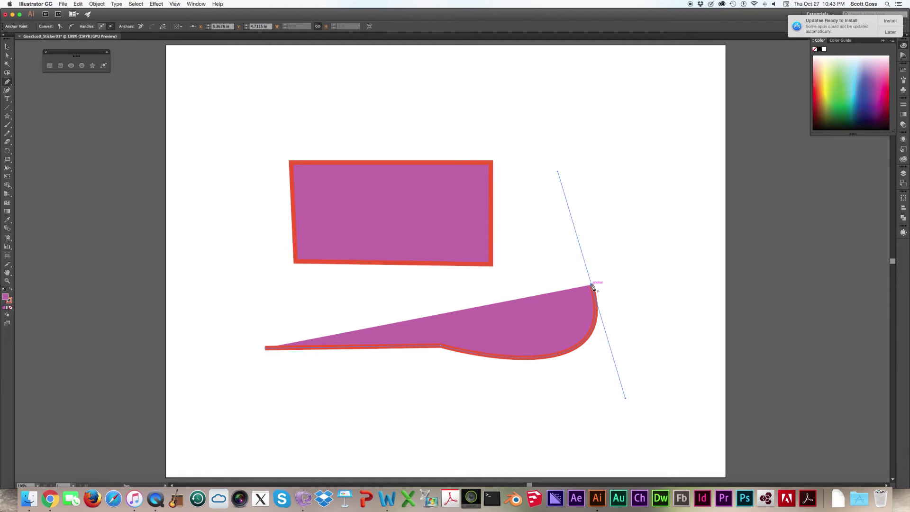
pyautogui.click(593, 285)
pyautogui.moveTo(593, 286); pyautogui.dragTo(558, 171)
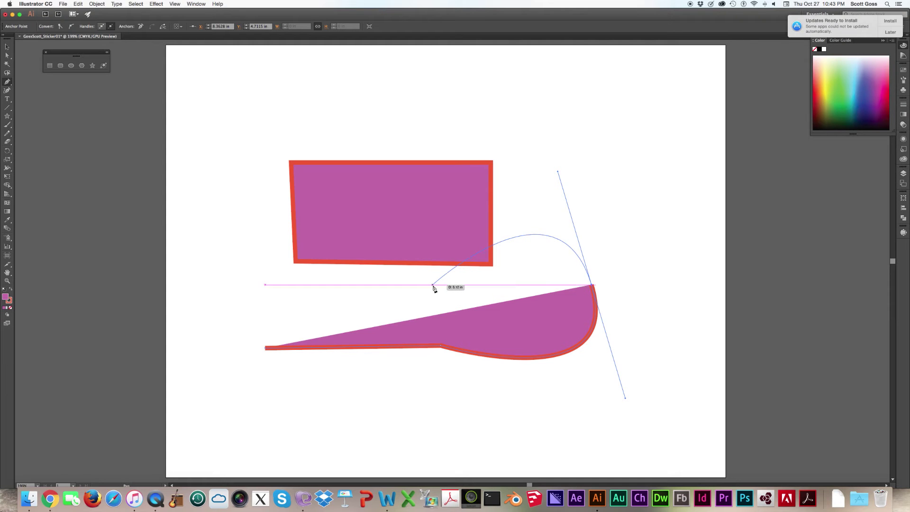
pyautogui.click(433, 286)
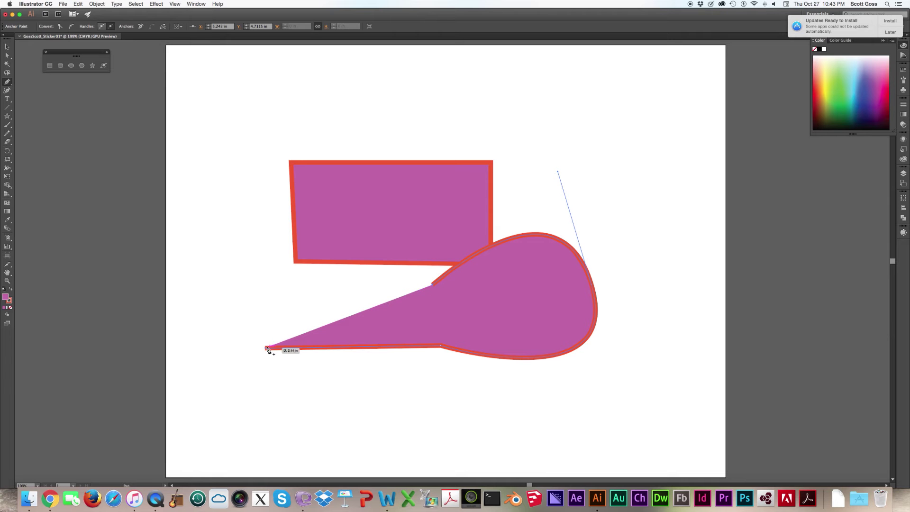
pyautogui.click(267, 349)
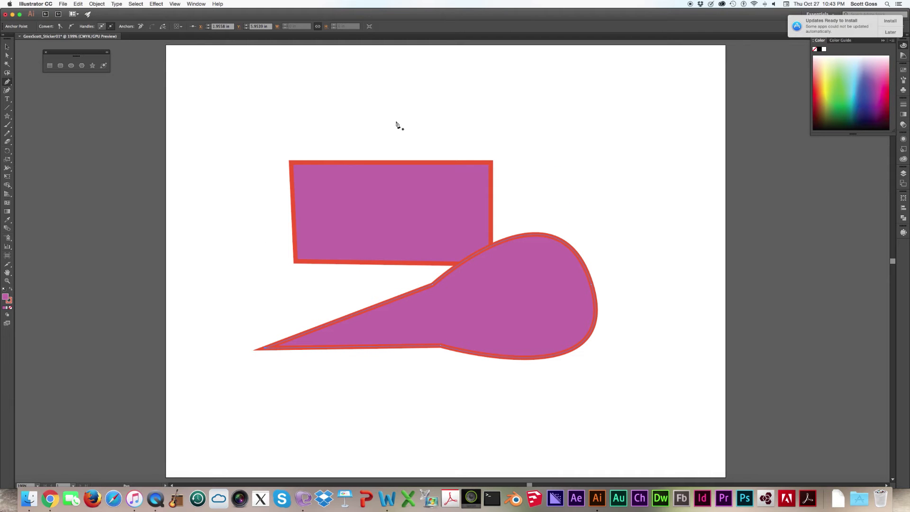
# - Marquee-select both shapes and delete them, leaving the artboard empty
pyautogui.click(6, 46)
pyautogui.click(496, 300)
pyautogui.press('Delete')
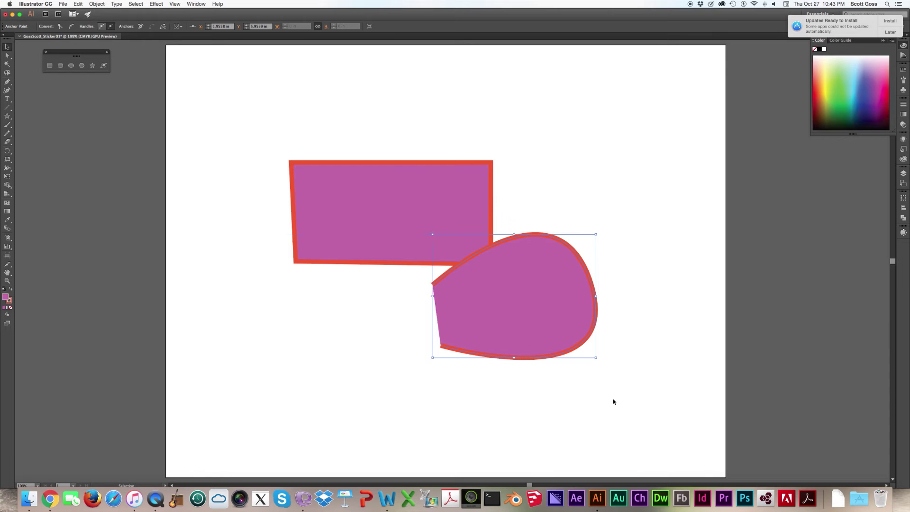
pyautogui.moveTo(624, 425); pyautogui.dragTo(329, 153)
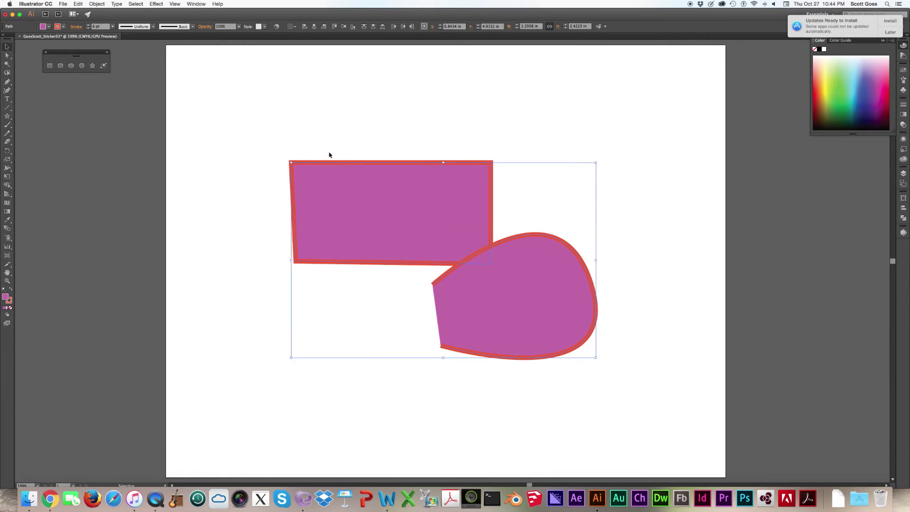
pyautogui.press('Delete')
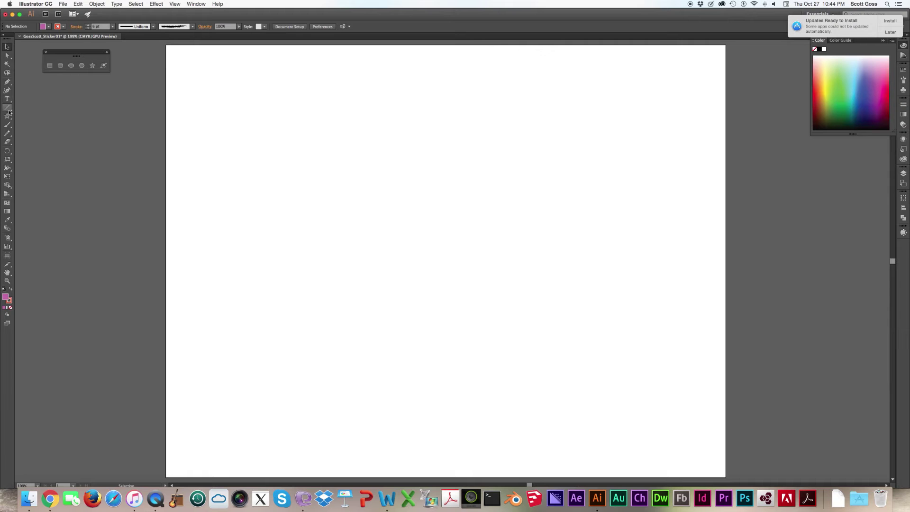
# - Start the key path with the Pen tool and curve the head's left edge upward
pyautogui.click(7, 82)
pyautogui.moveTo(407, 452); pyautogui.dragTo(371, 312)
pyautogui.click(370, 309)
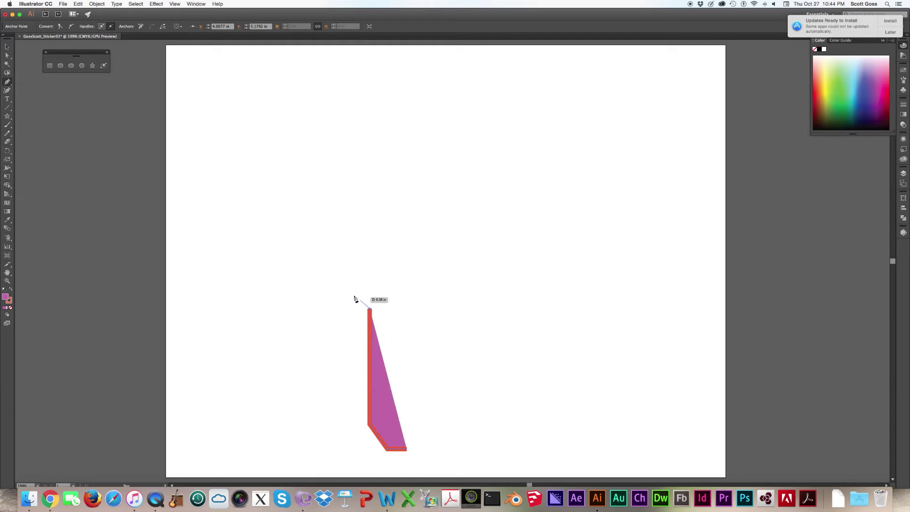
pyautogui.keyDown('super'); pyautogui.click(350, 295); pyautogui.keyUp('super')
pyautogui.moveTo(351, 281); pyautogui.dragTo(356, 278)
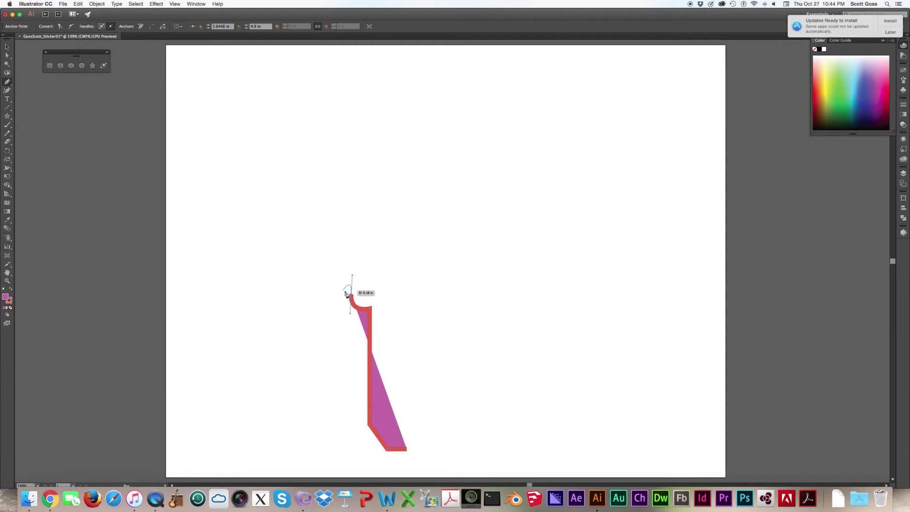
pyautogui.click(310, 279)
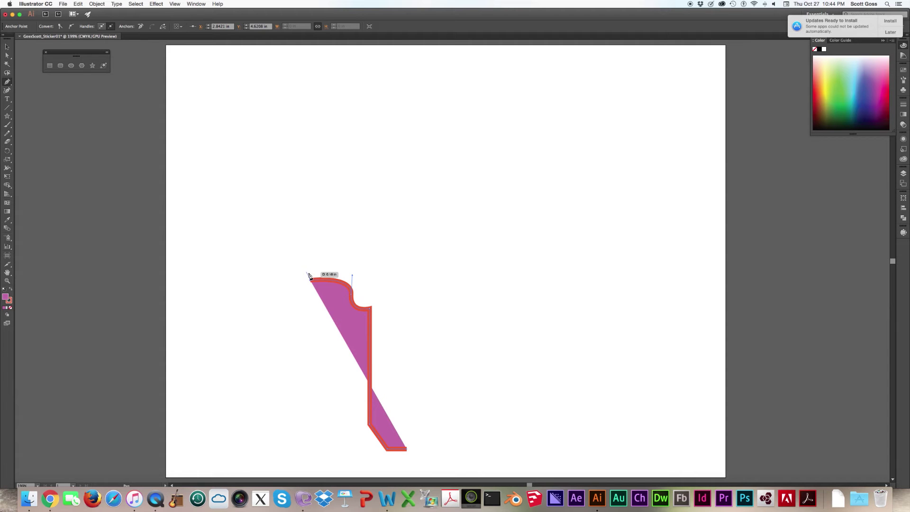
pyautogui.press('super+z')
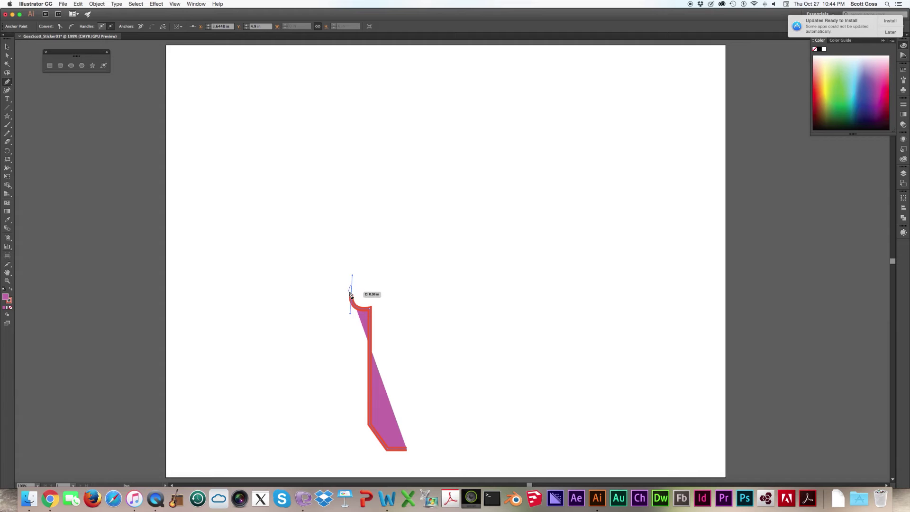
pyautogui.click(351, 296)
pyautogui.click(306, 269)
pyautogui.moveTo(305, 270); pyautogui.dragTo(301, 237)
pyautogui.moveTo(301, 237); pyautogui.dragTo(303, 236)
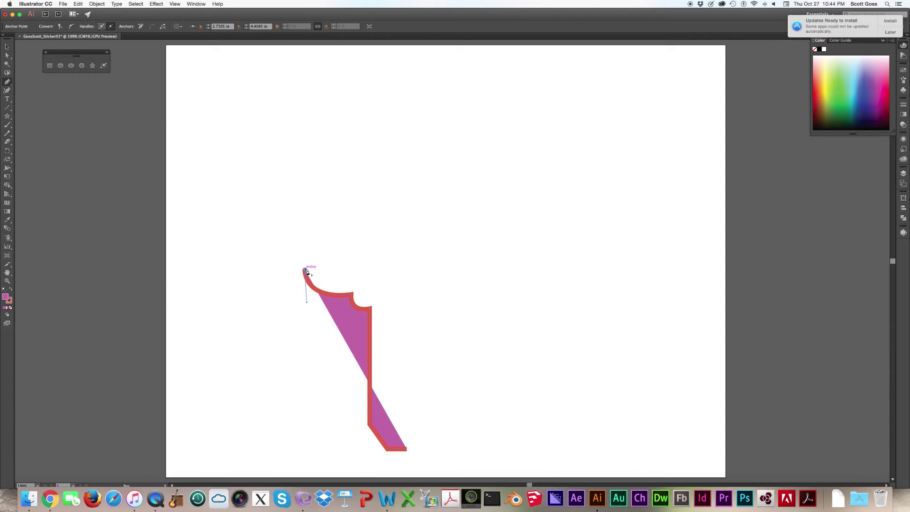
pyautogui.click(306, 270)
# - Shape the key's rounded head lobe, top tab and right side down to the neck
pyautogui.moveTo(350, 237); pyautogui.dragTo(398, 243)
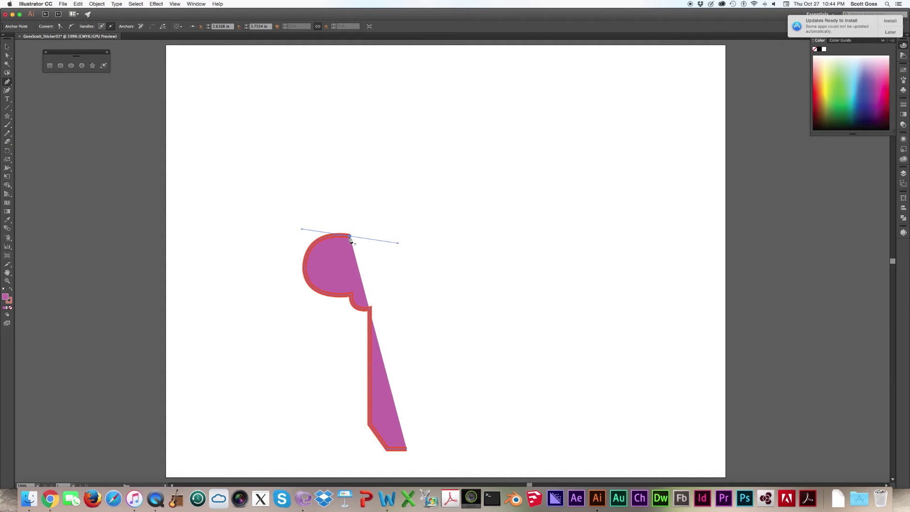
pyautogui.click(351, 238)
pyautogui.moveTo(359, 226); pyautogui.dragTo(390, 240)
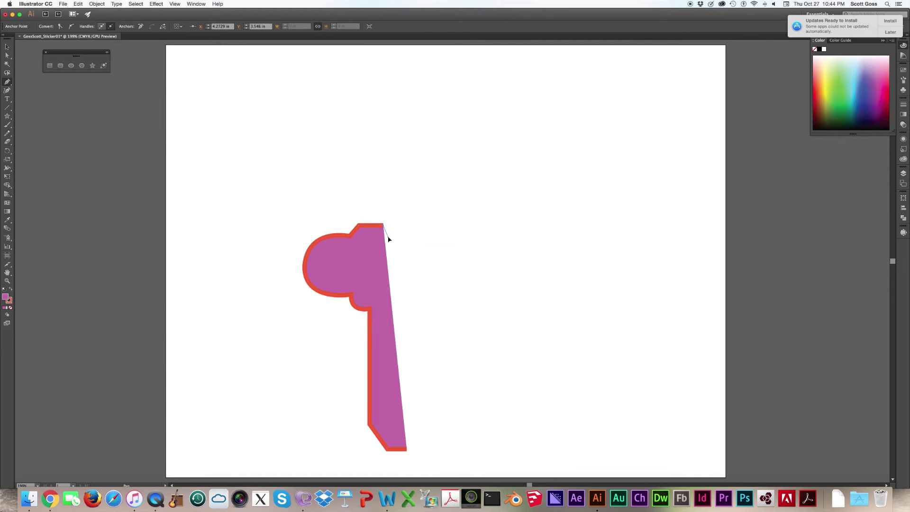
pyautogui.click(389, 237)
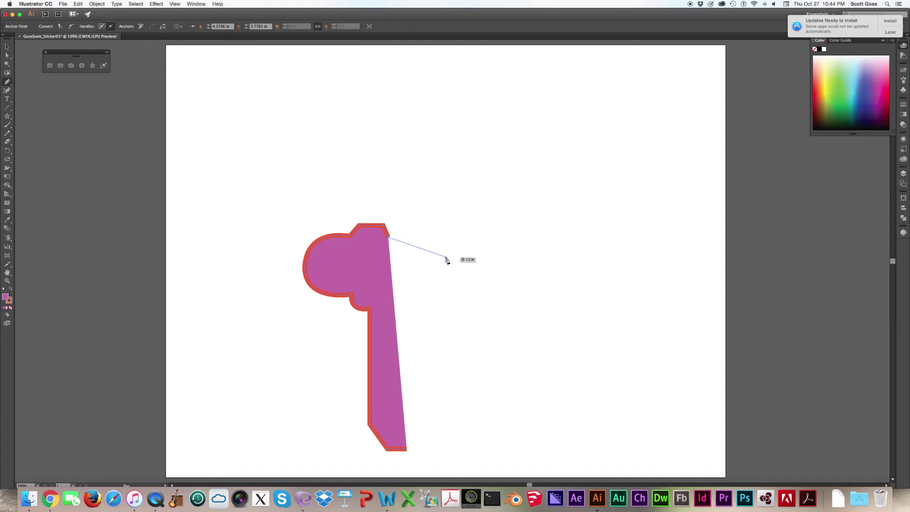
pyautogui.moveTo(446, 260); pyautogui.dragTo(451, 291)
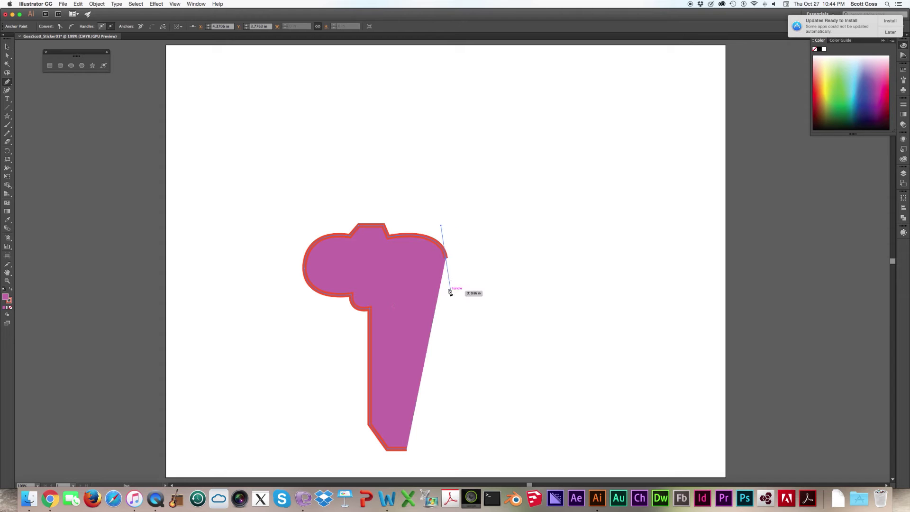
pyautogui.click(444, 260)
pyautogui.moveTo(416, 290)
pyautogui.mouseDown()
pyautogui.moveTo(372, 289)
pyautogui.moveTo(417, 301)
pyautogui.moveTo(417, 290)
pyautogui.mouseUp()
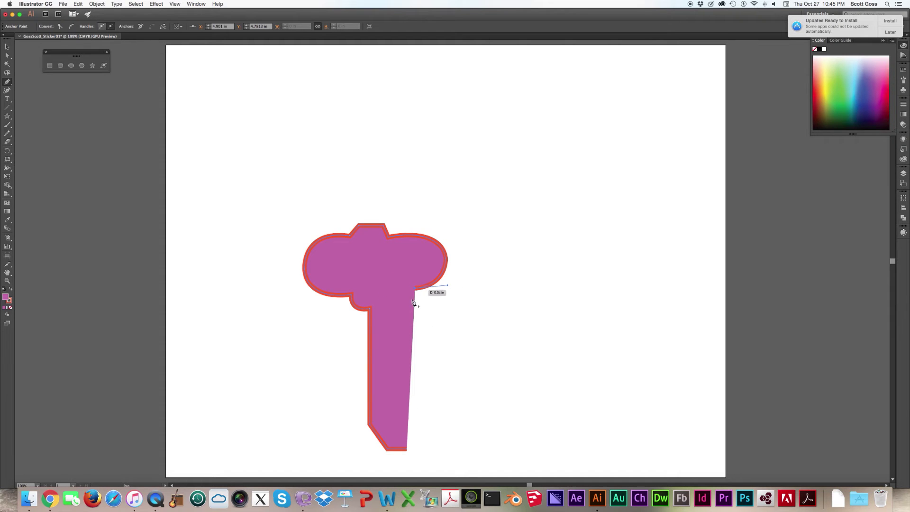
pyautogui.click(393, 306)
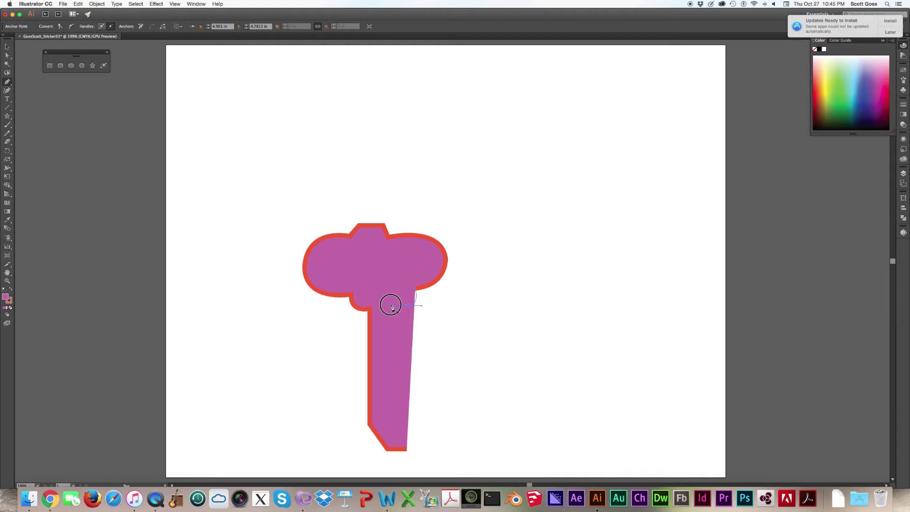
# - Draw the stem's right edge with zigzag notched teeth and close the key outline at its start
pyautogui.moveTo(394, 306); pyautogui.dragTo(406, 332)
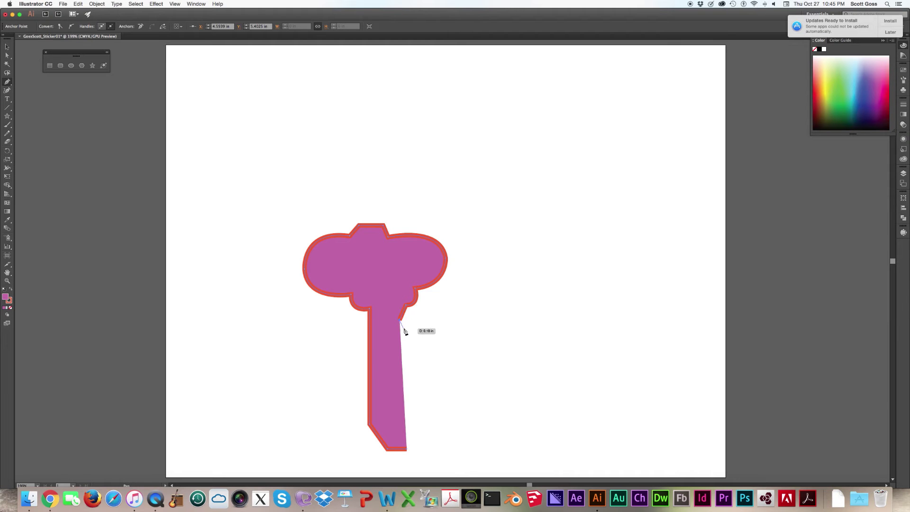
pyautogui.click(407, 323)
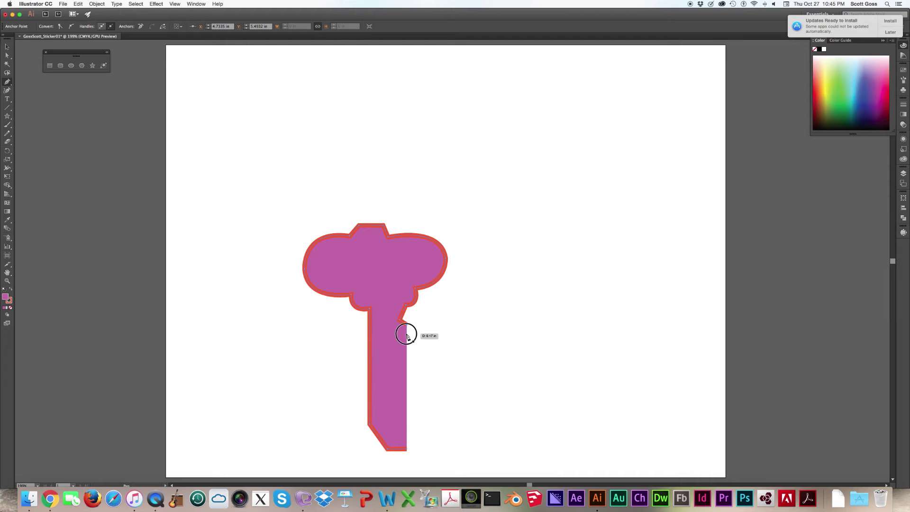
pyautogui.click(407, 333)
pyautogui.click(400, 343)
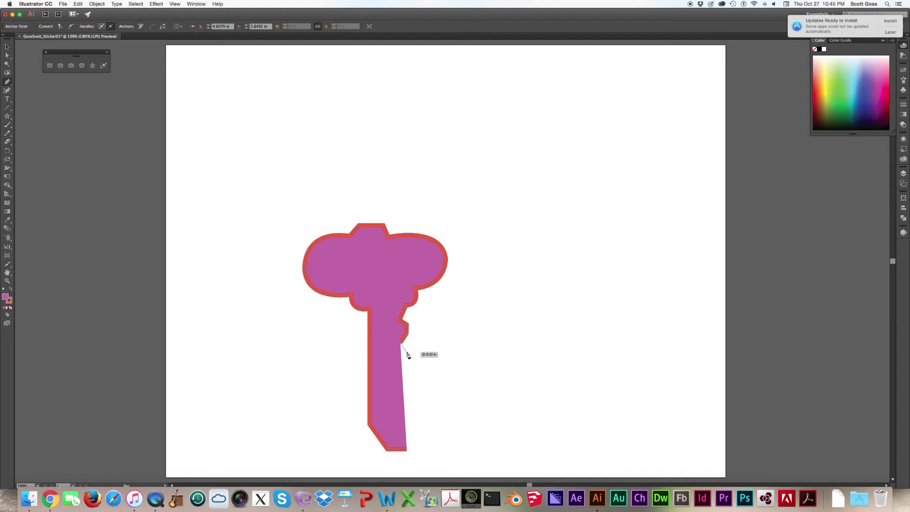
pyautogui.click(407, 351)
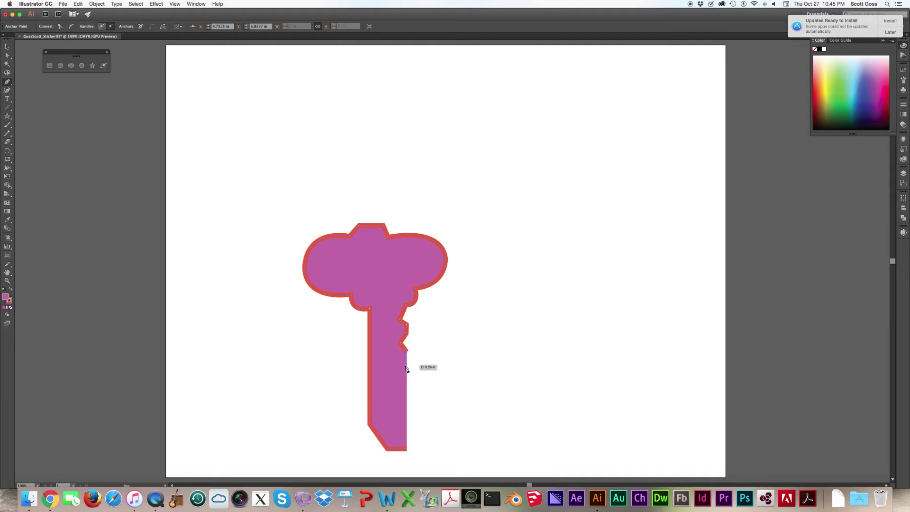
pyautogui.click(407, 367)
pyautogui.click(394, 379)
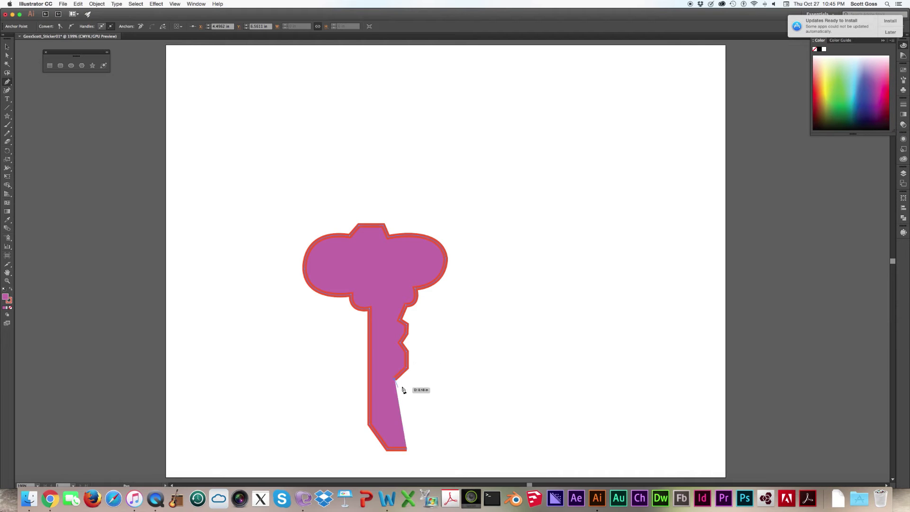
pyautogui.click(406, 383)
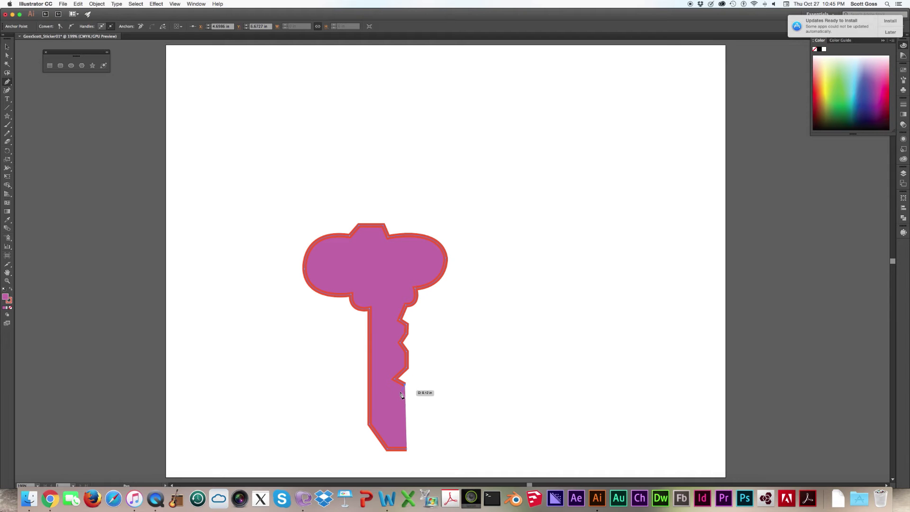
pyautogui.click(400, 392)
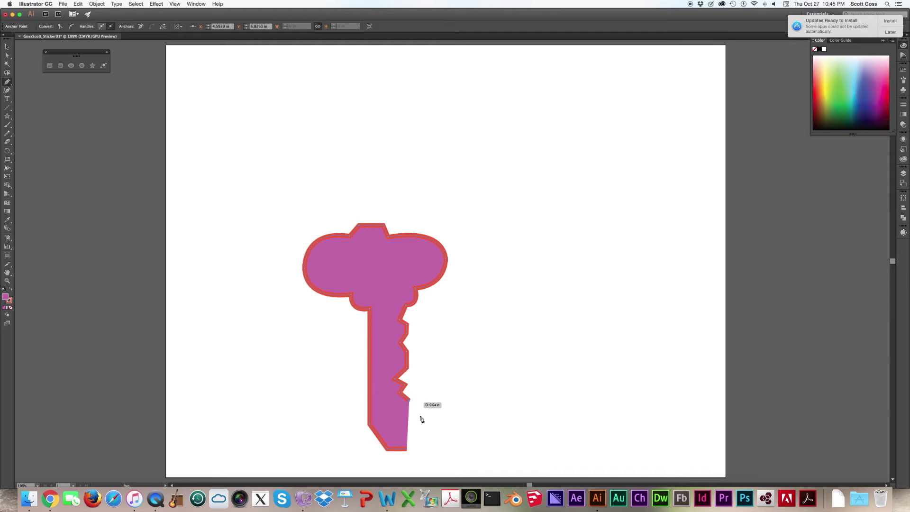
pyautogui.click(411, 400)
pyautogui.click(410, 415)
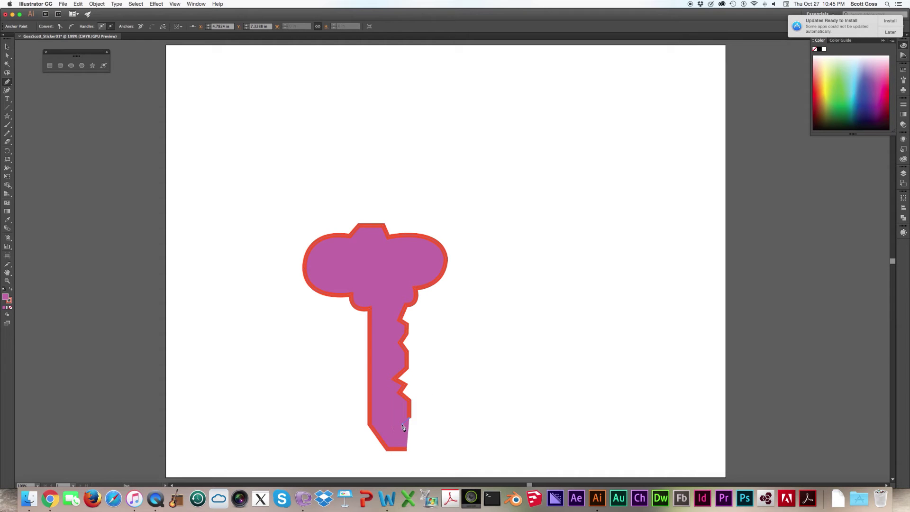
pyautogui.click(403, 424)
pyautogui.click(407, 429)
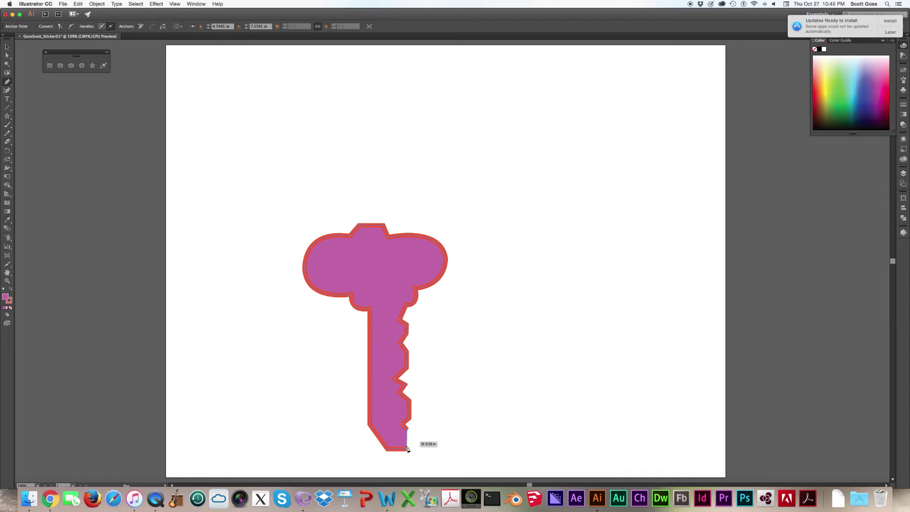
pyautogui.click(407, 449)
pyautogui.click(298, 167)
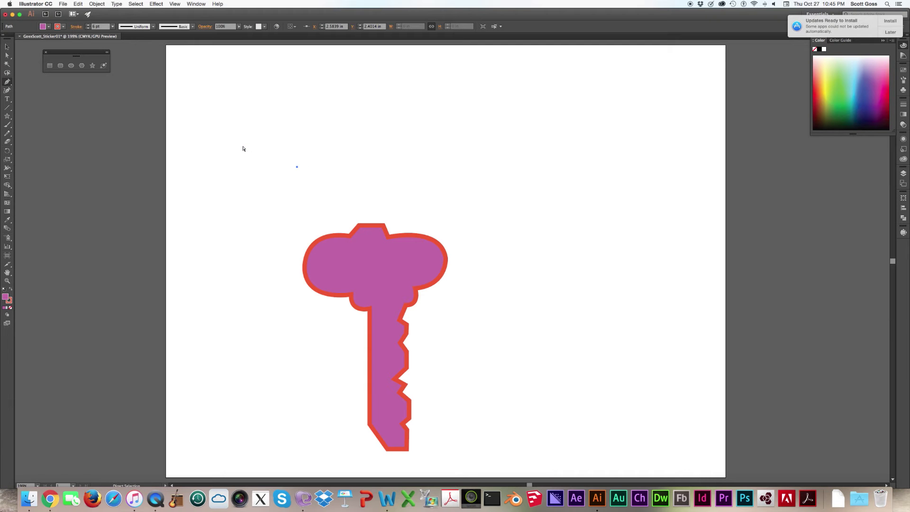
# - Undo the stray anchor, then widen the stem, curve the neck and adjust the head's right edge
pyautogui.press('super+z')
pyautogui.click(7, 56)
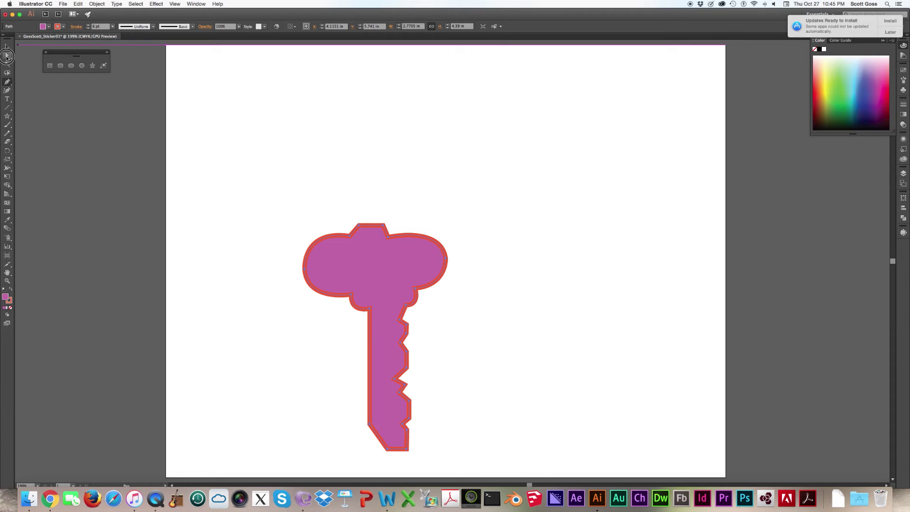
pyautogui.click(445, 199)
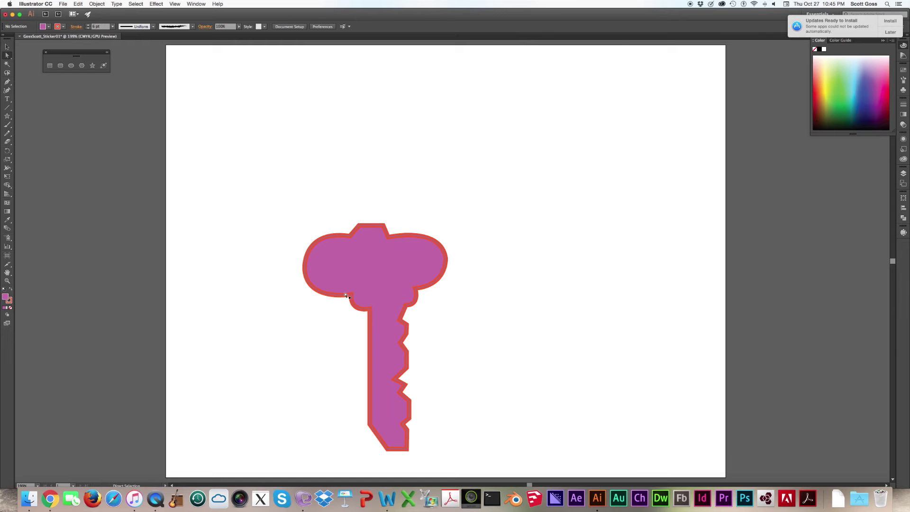
pyautogui.moveTo(350, 297)
pyautogui.mouseDown()
pyautogui.moveTo(334, 300)
pyautogui.moveTo(353, 309)
pyautogui.mouseUp()
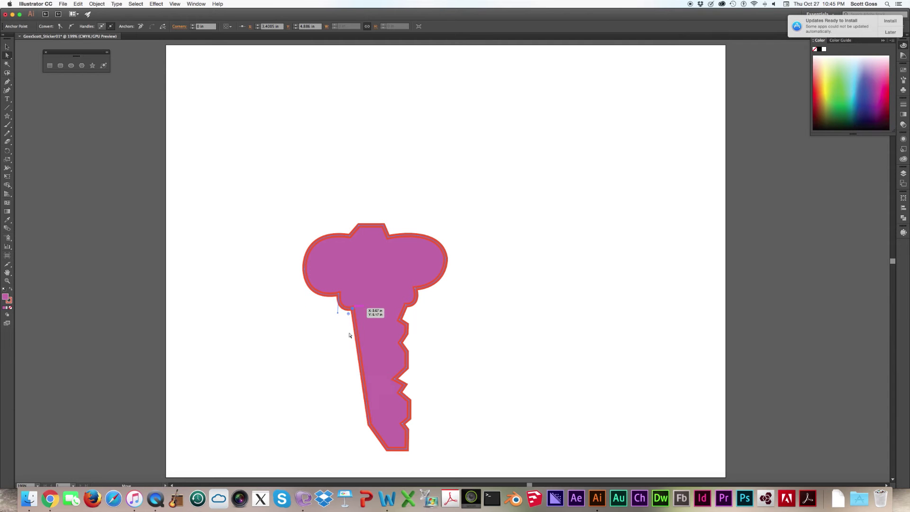
pyautogui.moveTo(370, 425); pyautogui.dragTo(370, 448)
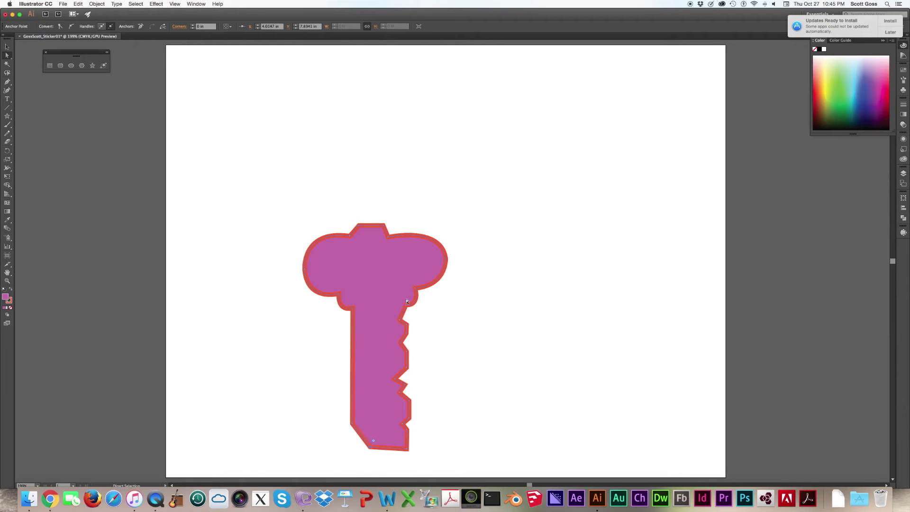
pyautogui.moveTo(406, 308)
pyautogui.mouseDown()
pyautogui.moveTo(391, 308)
pyautogui.moveTo(416, 289)
pyautogui.moveTo(406, 293)
pyautogui.mouseUp()
pyautogui.click(446, 261)
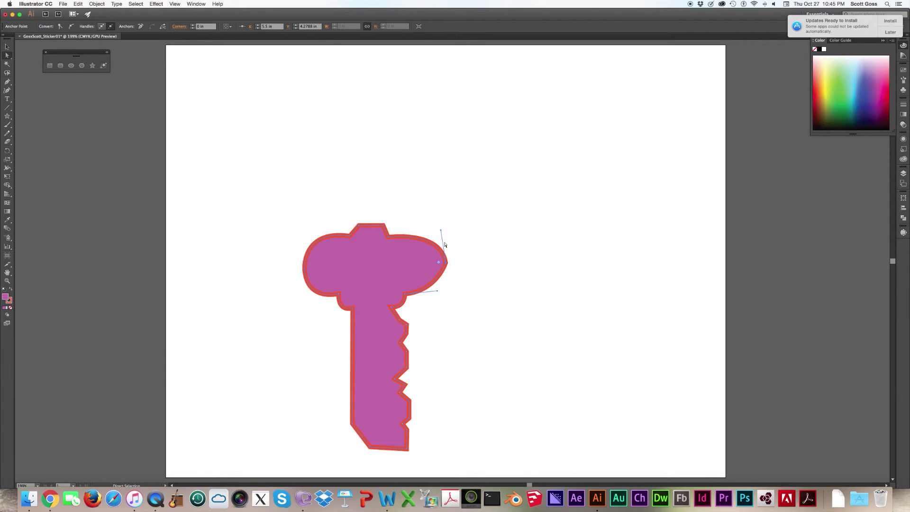
pyautogui.moveTo(441, 231); pyautogui.dragTo(443, 232)
# - Round the head's lower-right curve, pull the stem's lower-right corner left, then select the whole key
pyautogui.moveTo(437, 291); pyautogui.dragTo(451, 294)
pyautogui.moveTo(417, 321); pyautogui.dragTo(387, 449)
pyautogui.press('super+z')
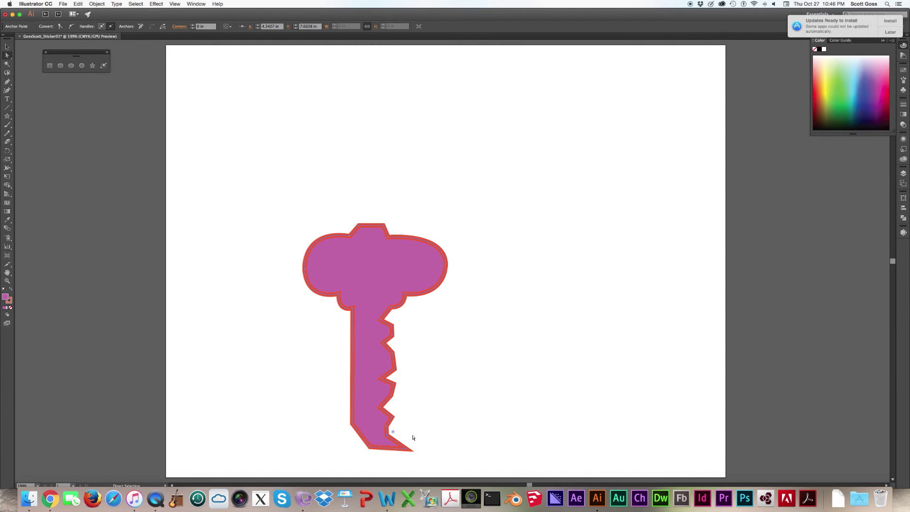
pyautogui.click(415, 433)
pyautogui.moveTo(408, 449); pyautogui.dragTo(383, 448)
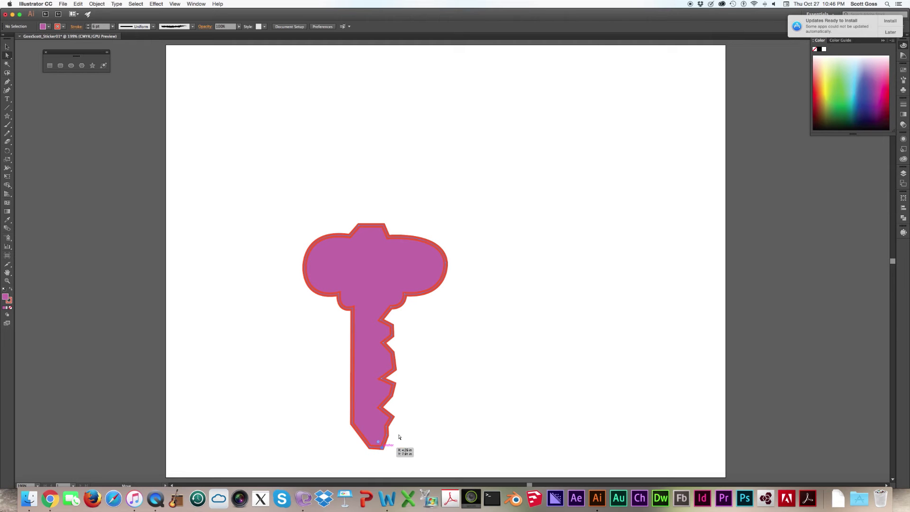
pyautogui.click(441, 408)
pyautogui.click(5, 46)
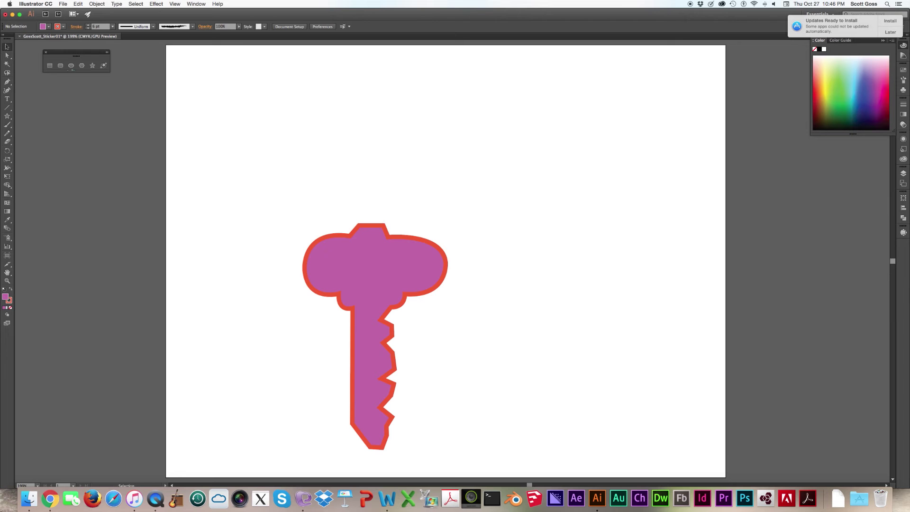
pyautogui.click(403, 241)
# - Delete the key and drag Nikon_India_0505.jpg from Finder onto the artboard
pyautogui.press('Delete')
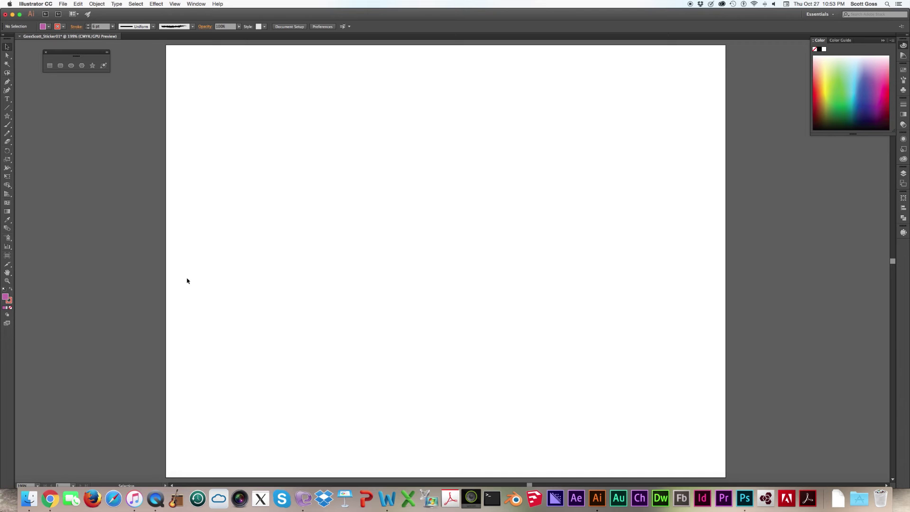
pyautogui.click(30, 499)
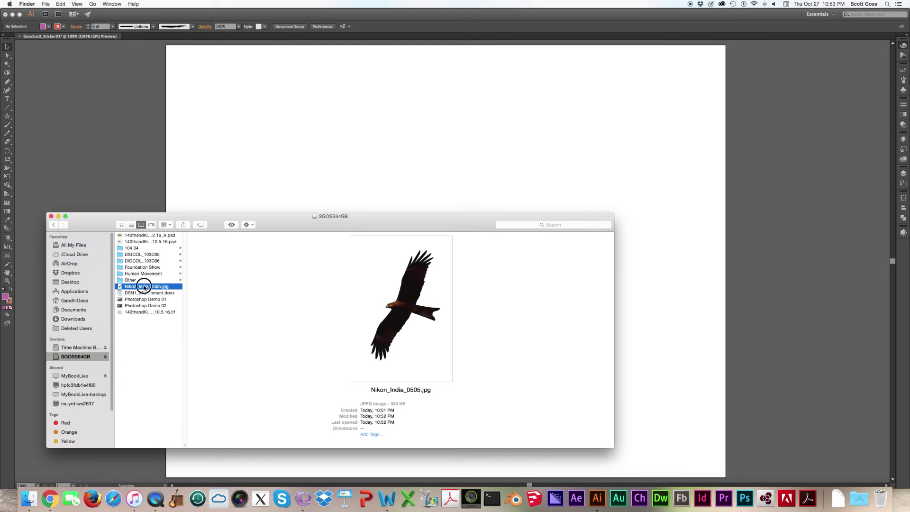
pyautogui.moveTo(145, 287); pyautogui.dragTo(449, 222)
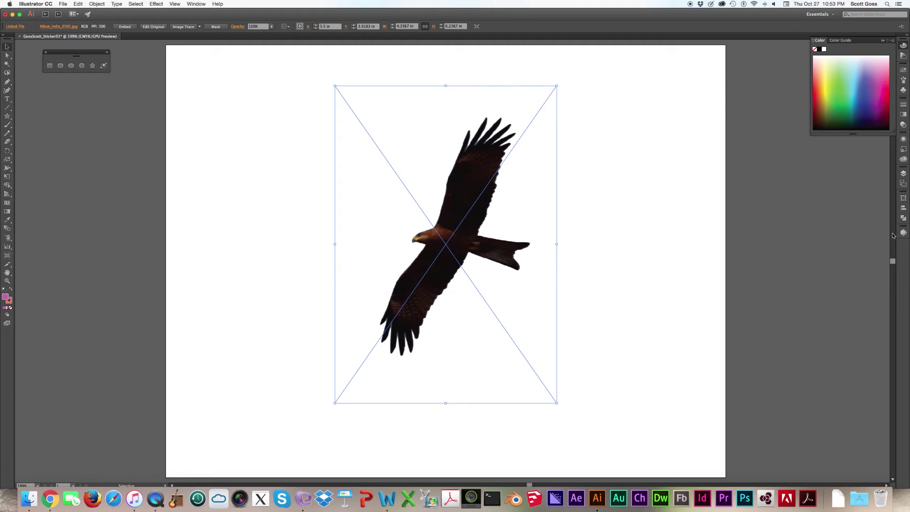
# - Trace the eagle photo with Image Trace in Black and White mode, viewing the Tracing Result
pyautogui.click(195, 4)
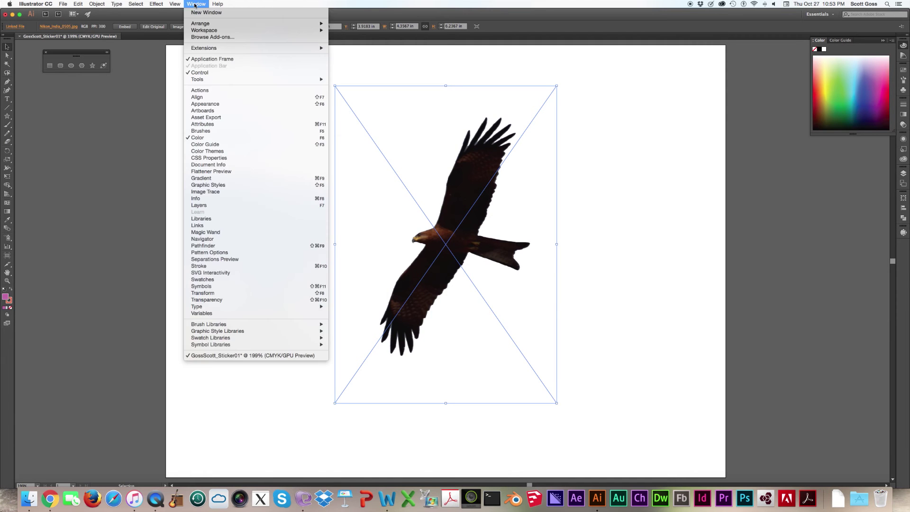
pyautogui.click(212, 192)
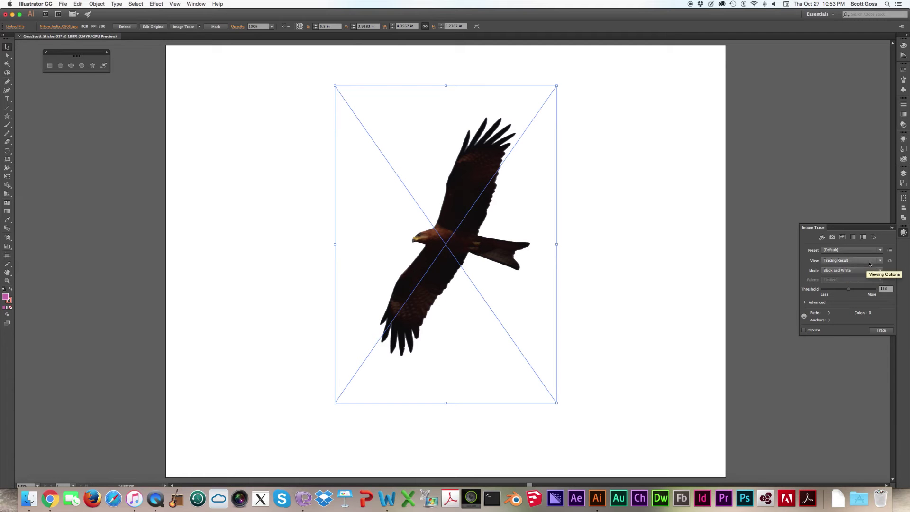
pyautogui.click(870, 263)
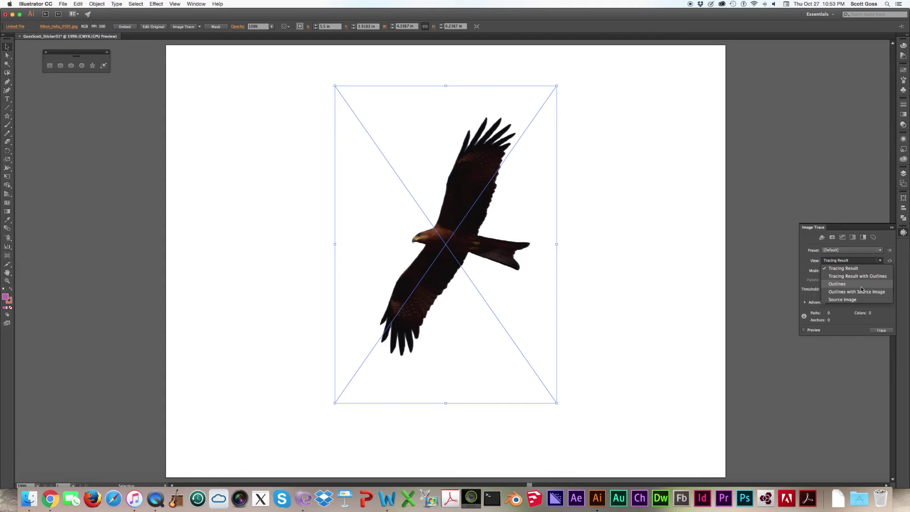
pyautogui.click(866, 257)
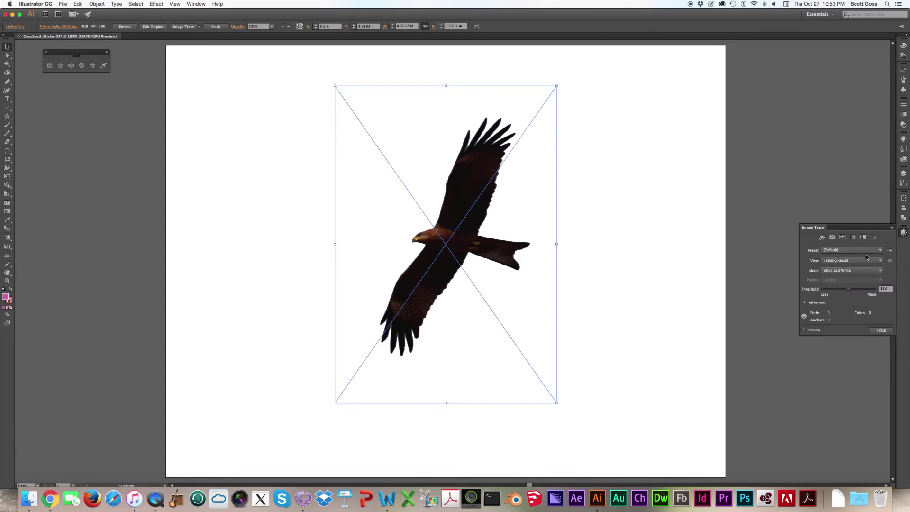
pyautogui.click(882, 331)
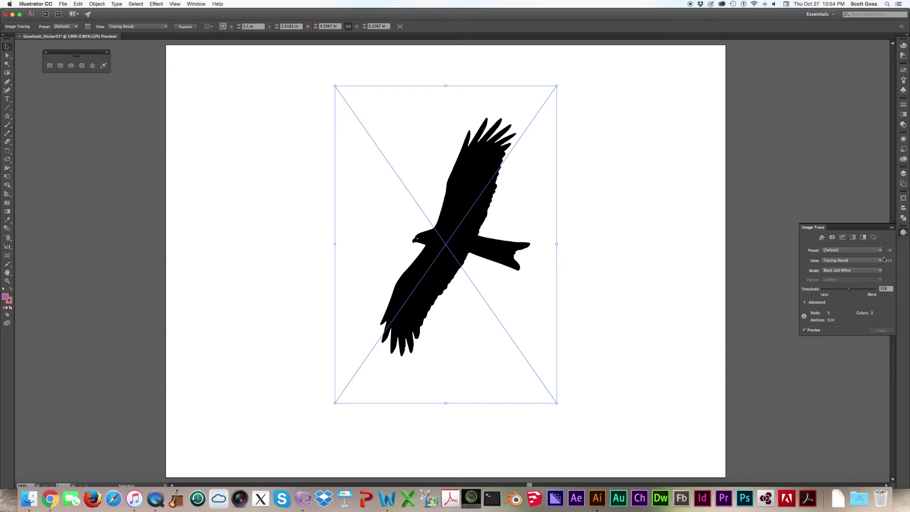
# - Switch the trace to Color mode, stop it, and lower the colour count to 12
pyautogui.click(877, 269)
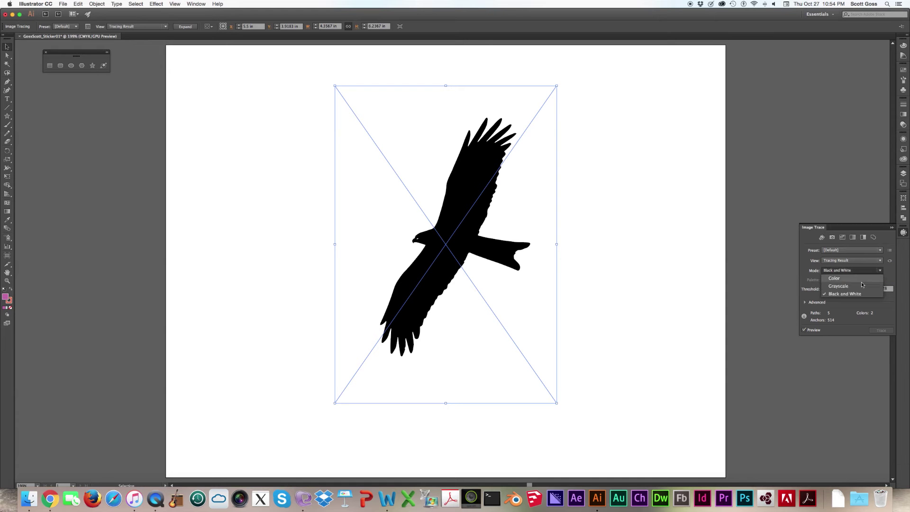
pyautogui.press('Escape')
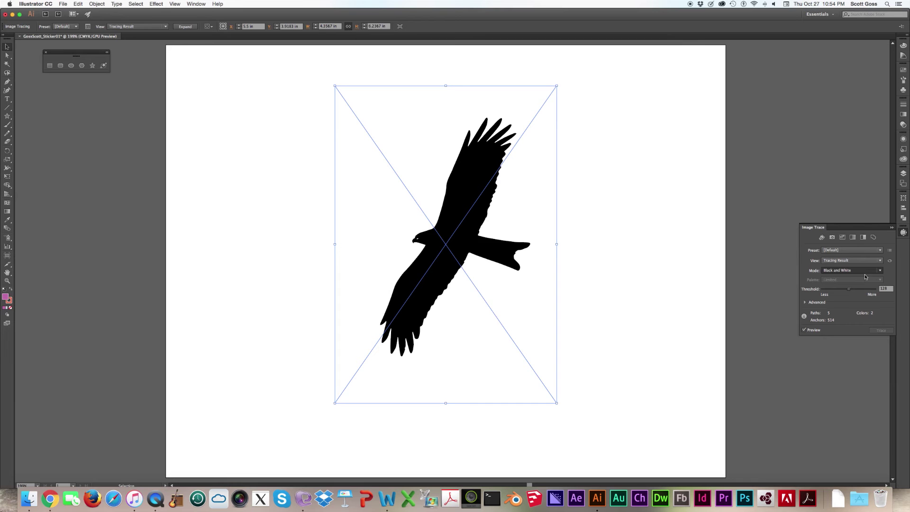
pyautogui.press('Up')
pyautogui.press('Up')
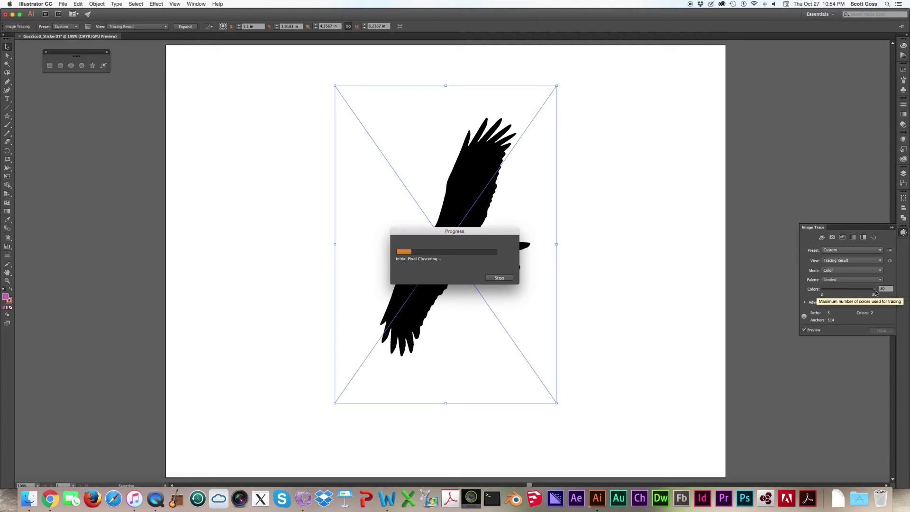
pyautogui.click(499, 278)
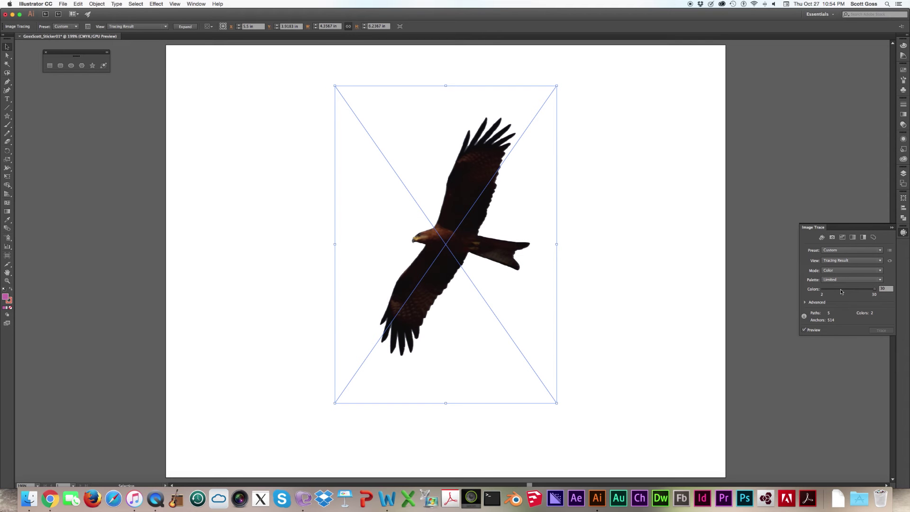
pyautogui.moveTo(843, 292); pyautogui.dragTo(838, 291)
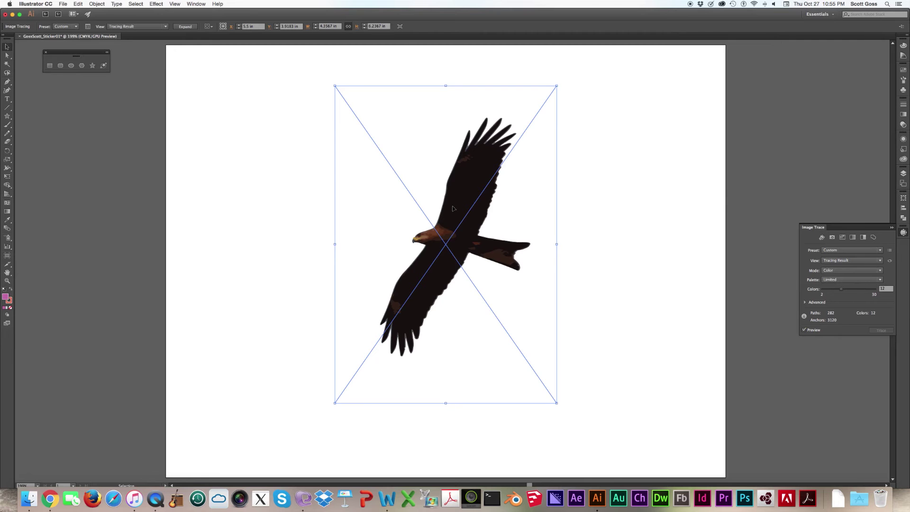
# - Zoom in to inspect the colour-traced eagle, fit the artboard again, and delete it
pyautogui.press('super+equal')
pyautogui.press('super+equal')
pyautogui.press('super+equal')
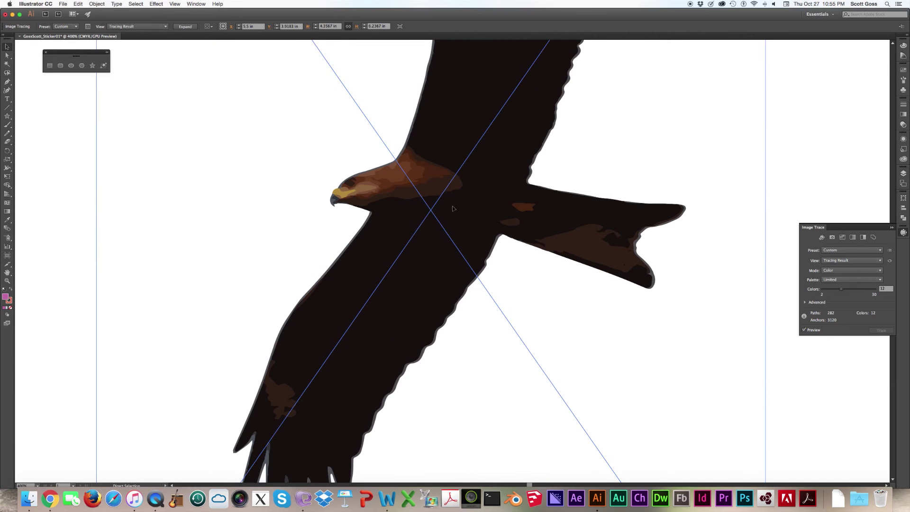
pyautogui.hscroll(3, 452, 206)
pyautogui.scroll(-1, 453, 206)
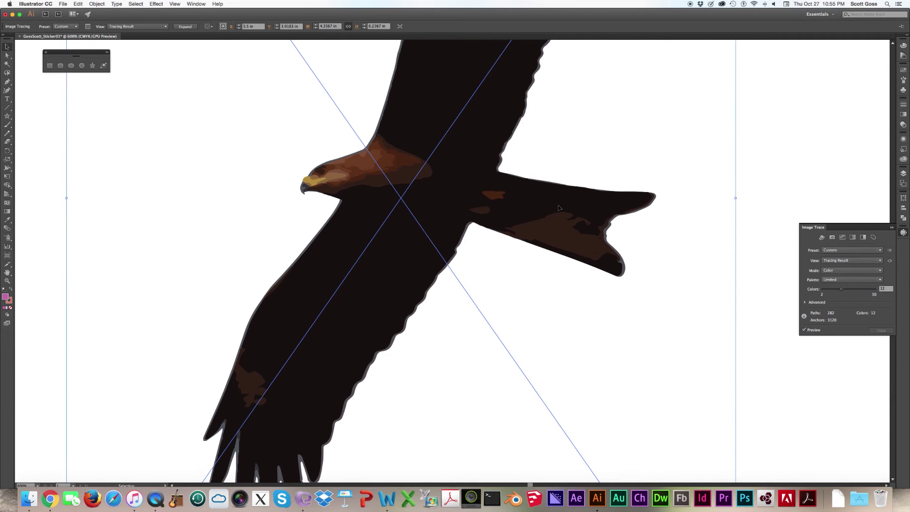
pyautogui.press('a')
pyautogui.press('super+0')
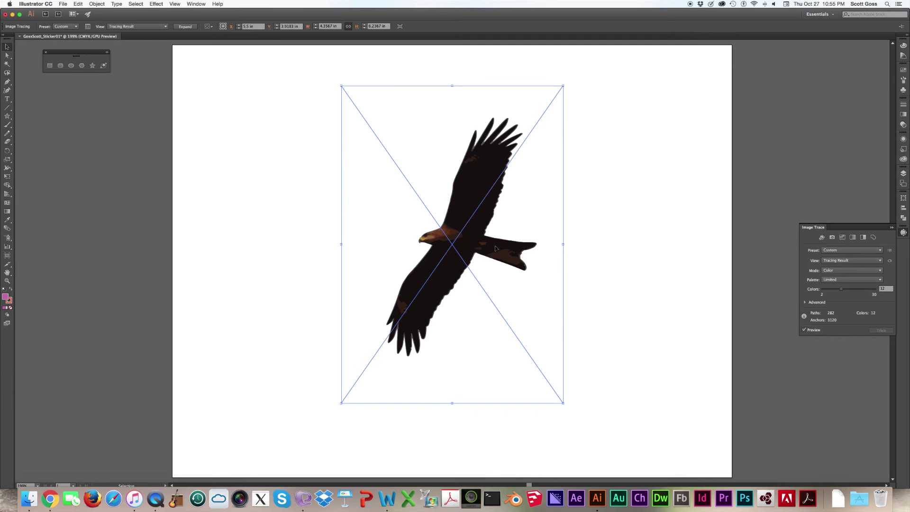
pyautogui.press('Delete')
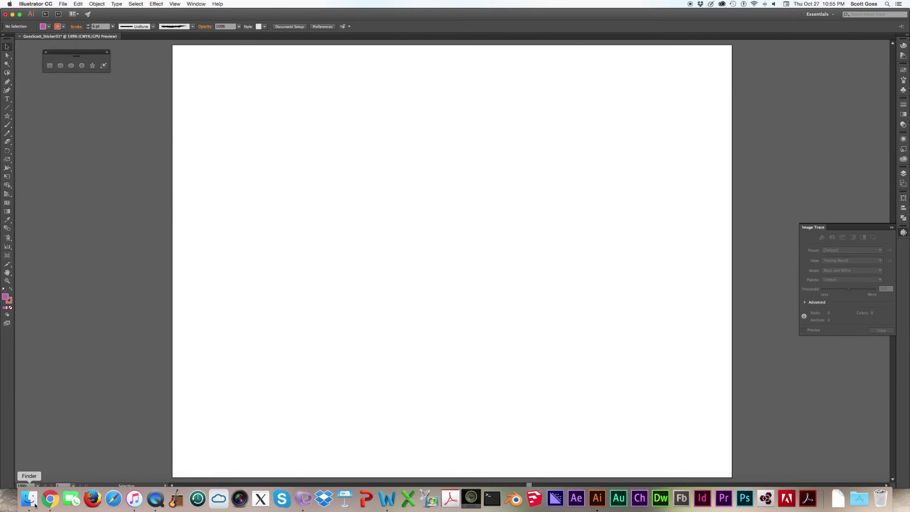
pyautogui.click(29, 498)
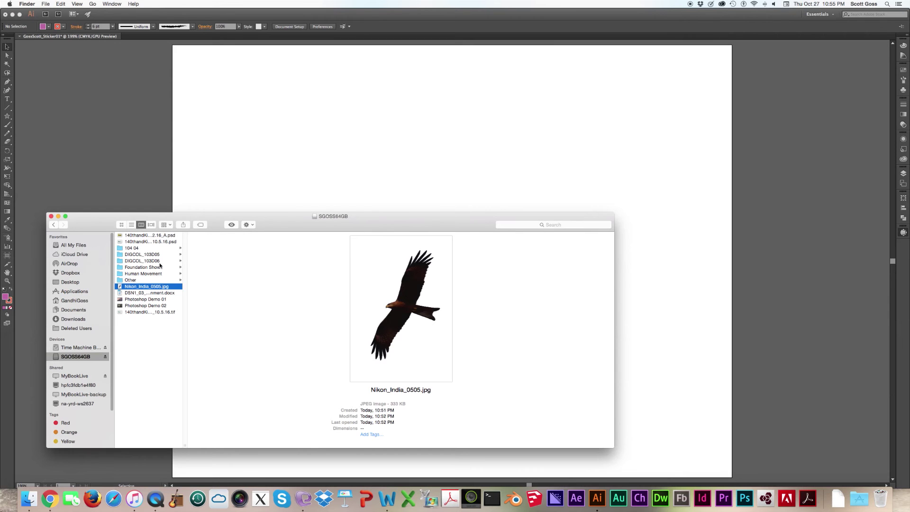
pyautogui.keyDown('shift'); pyautogui.click(149, 293); pyautogui.keyUp('shift')
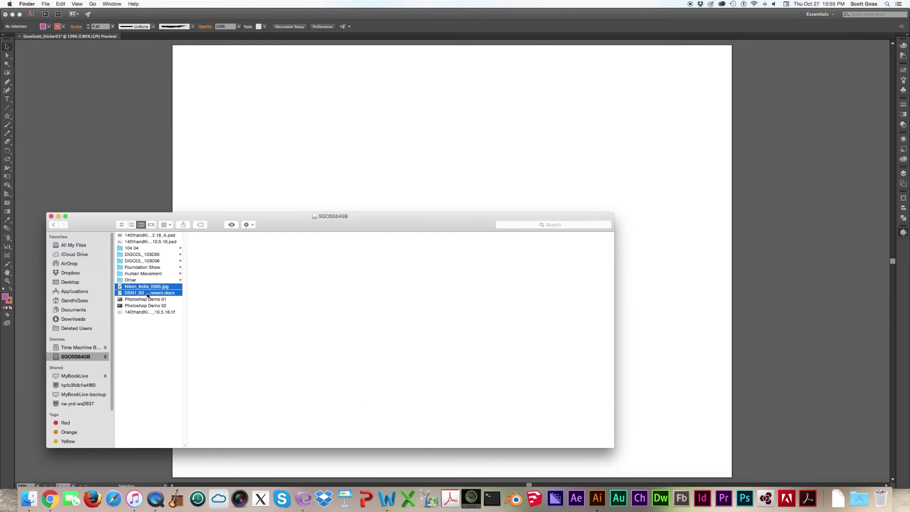
pyautogui.click(149, 293)
pyautogui.click(150, 287)
pyautogui.moveTo(152, 288); pyautogui.dragTo(450, 170)
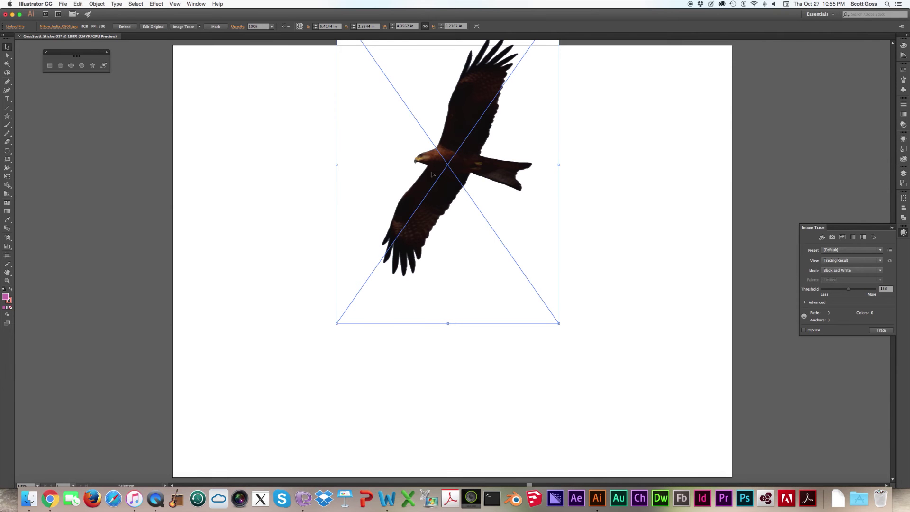
pyautogui.moveTo(432, 200); pyautogui.dragTo(428, 259)
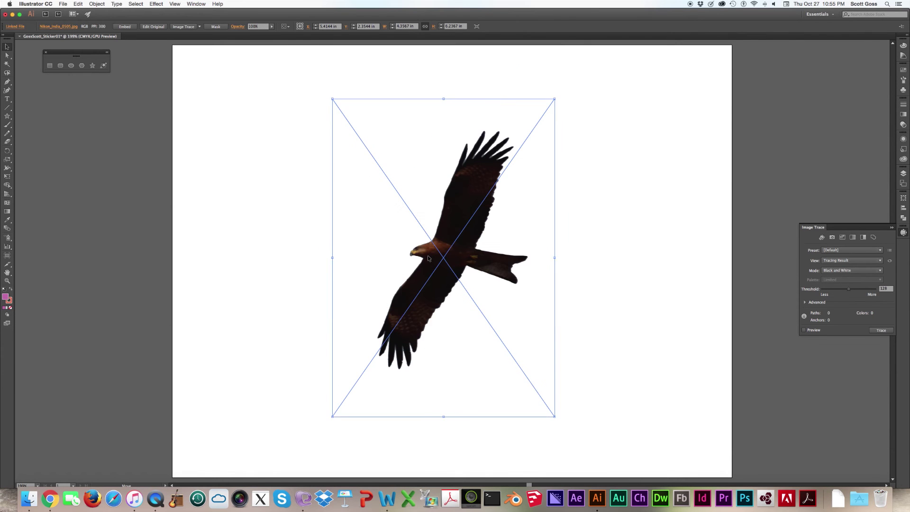
pyautogui.press('a')
pyautogui.press('super+equal')
pyautogui.press('super+equal')
pyautogui.press('super+equal')
pyautogui.press('super+equal')
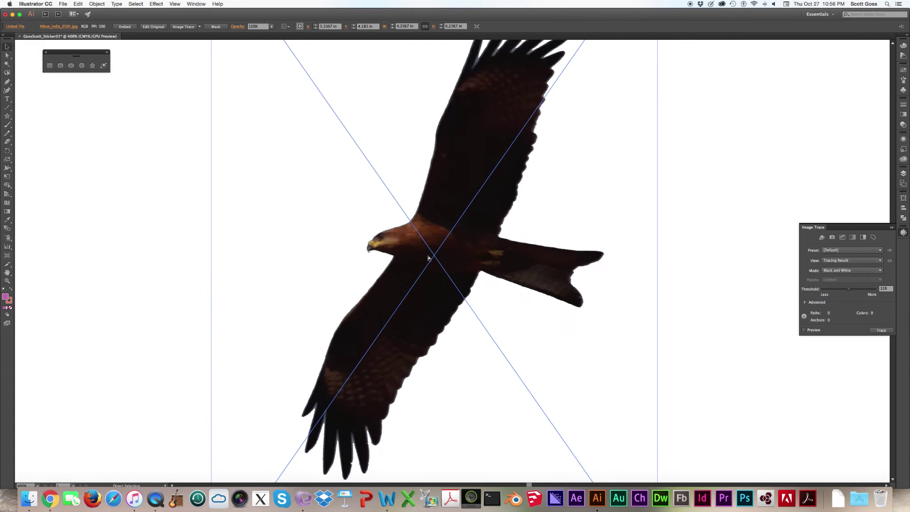
pyautogui.press('super+equal')
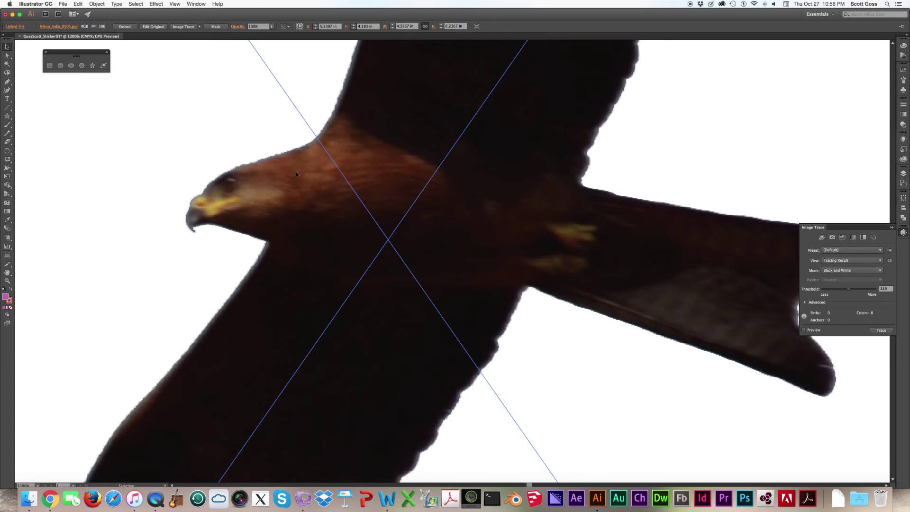
pyautogui.press('a')
pyautogui.press('super+0')
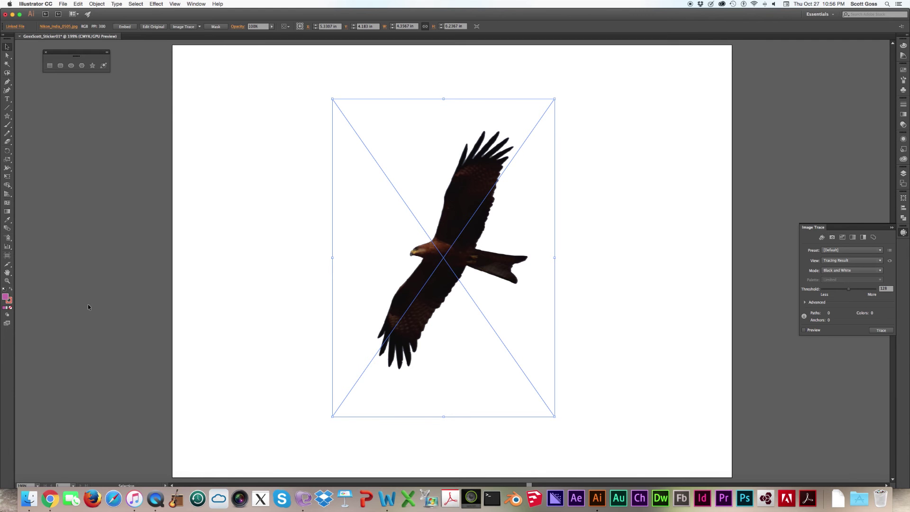
pyautogui.click(7, 280)
pyautogui.moveTo(447, 230); pyautogui.dragTo(578, 291)
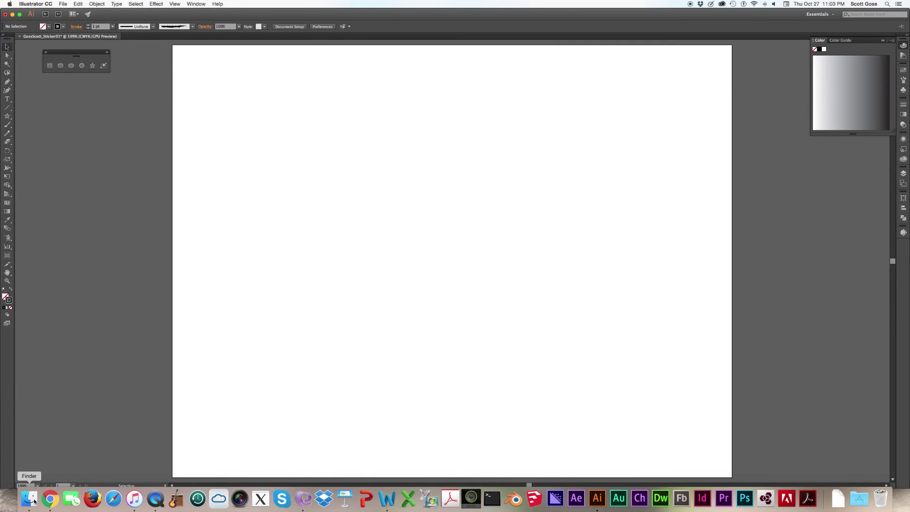
# - Mute the sound, drag Nikon_India_0505.jpg from Finder onto the artboard, and move it toward centre
pyautogui.press('XF86AudioMute')
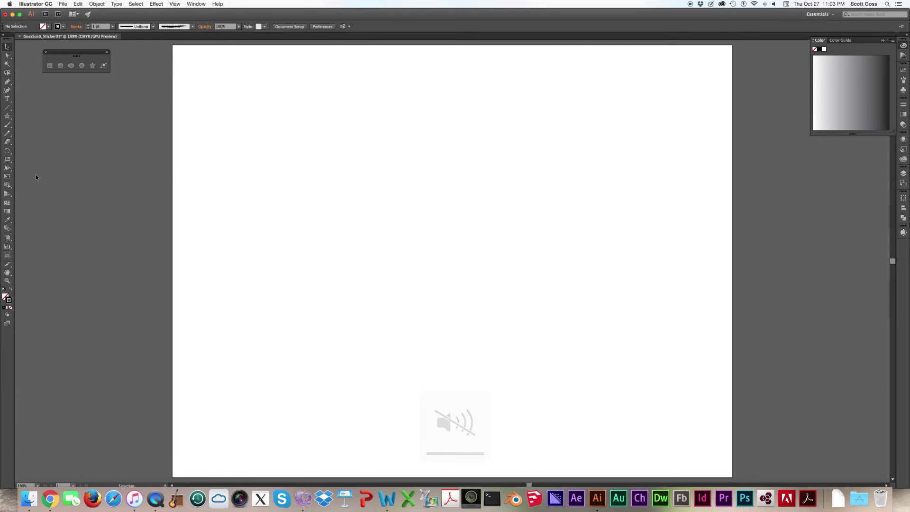
pyautogui.click(32, 498)
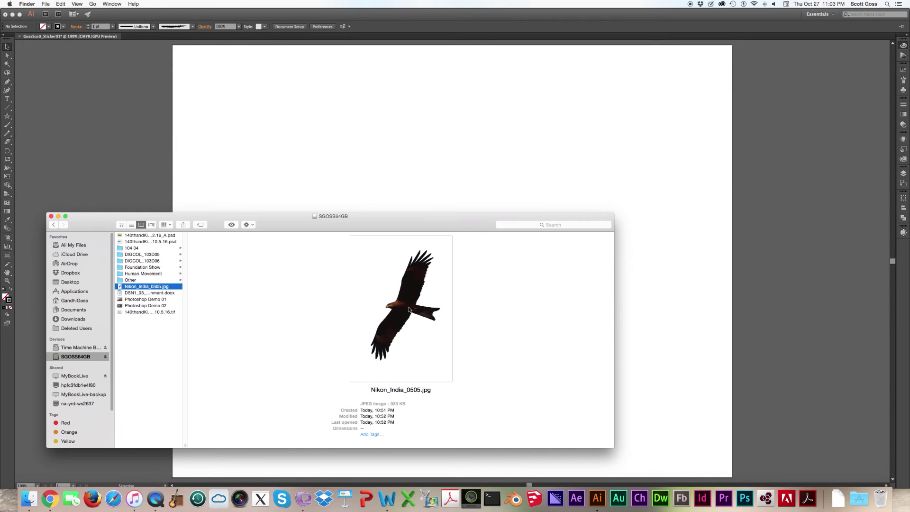
pyautogui.moveTo(409, 310); pyautogui.dragTo(448, 173)
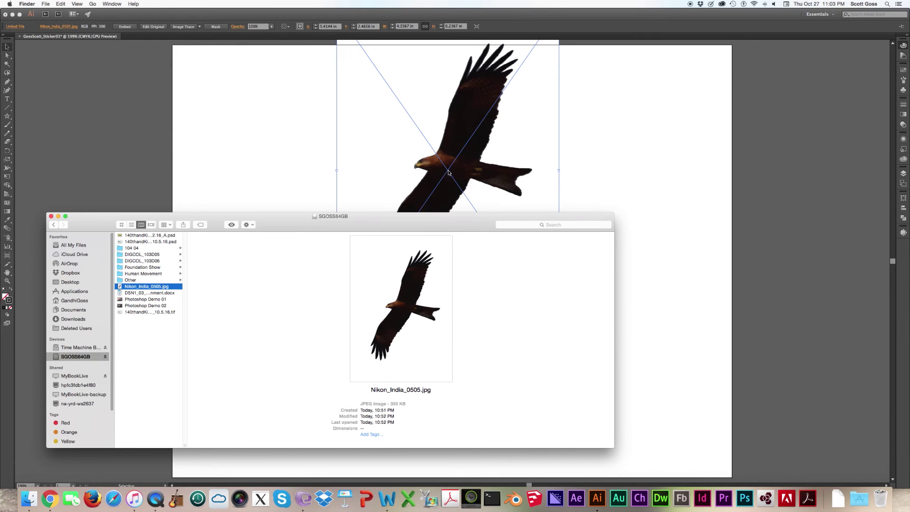
pyautogui.click(681, 174)
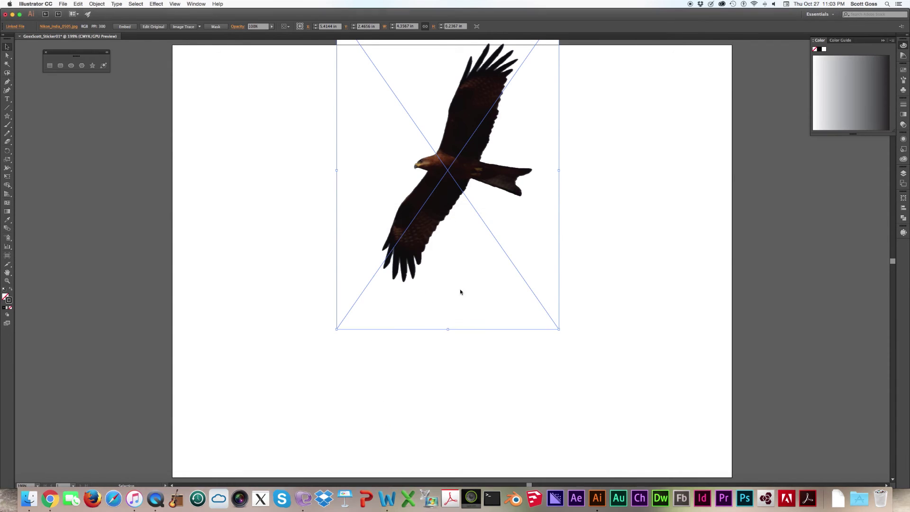
pyautogui.click(449, 192)
pyautogui.moveTo(449, 193); pyautogui.dragTo(445, 297)
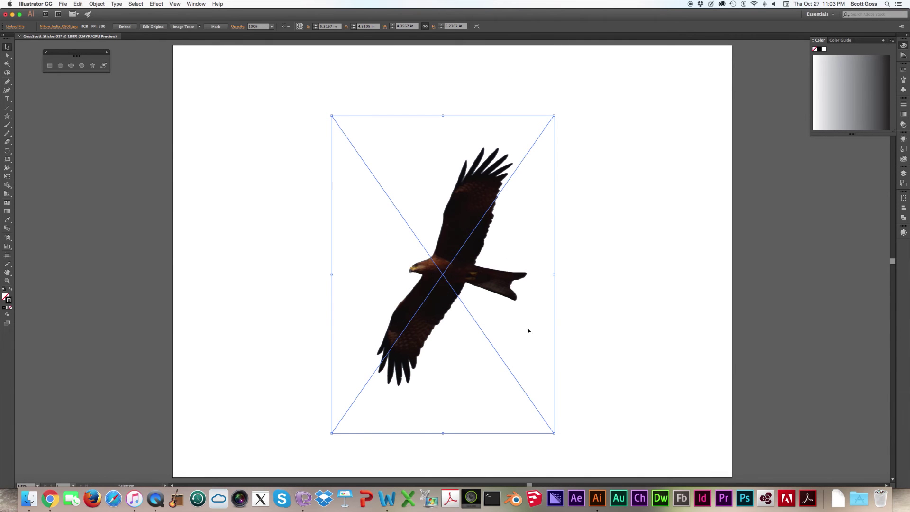
# - Deselect the eagle photo and open the File menu
pyautogui.click(577, 315)
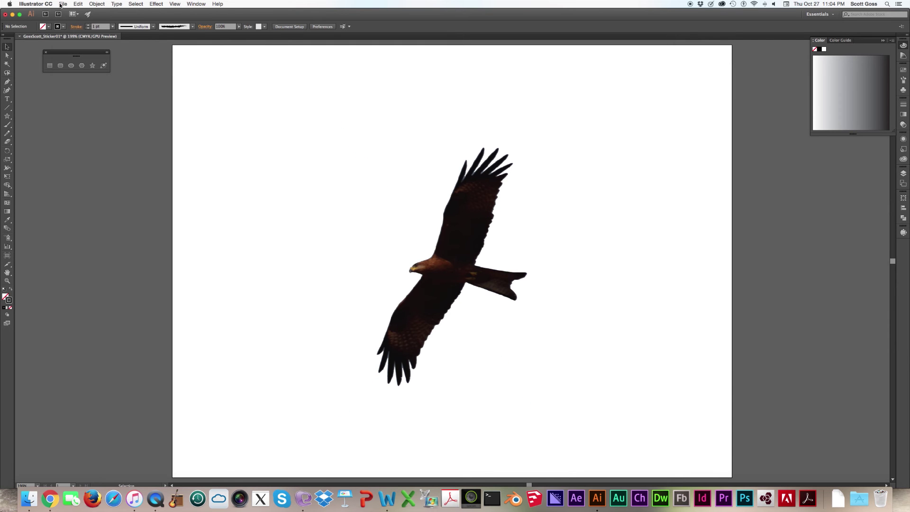
pyautogui.click(62, 5)
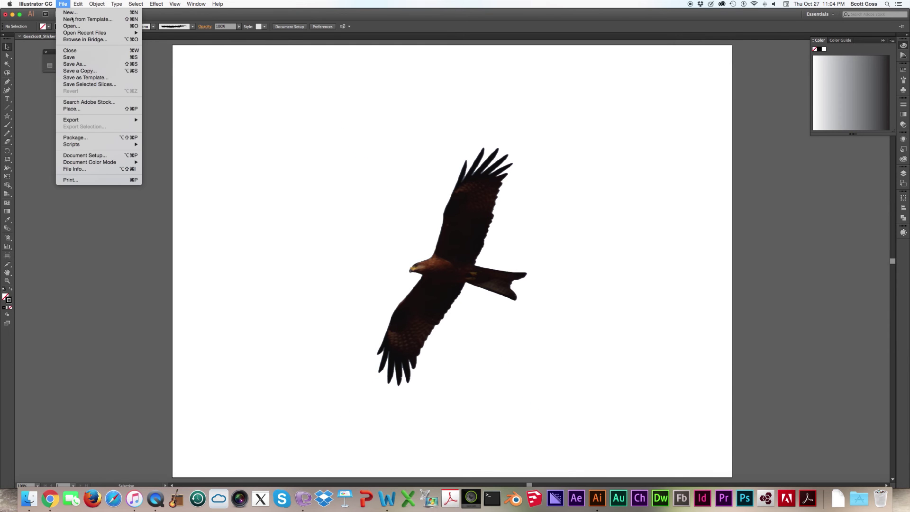
# - Edit the artboard from Document Setup, pulling its left, bottom and right edges in around the eagle
pyautogui.click(85, 156)
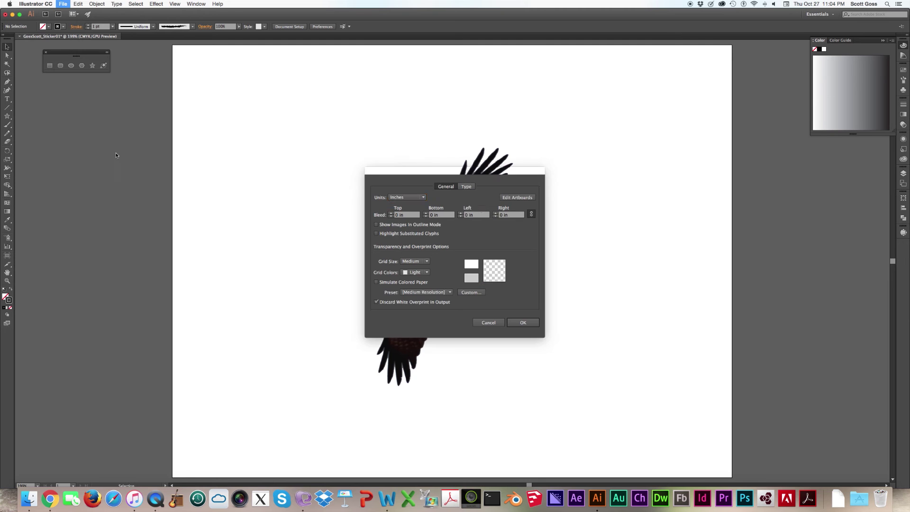
pyautogui.click(517, 197)
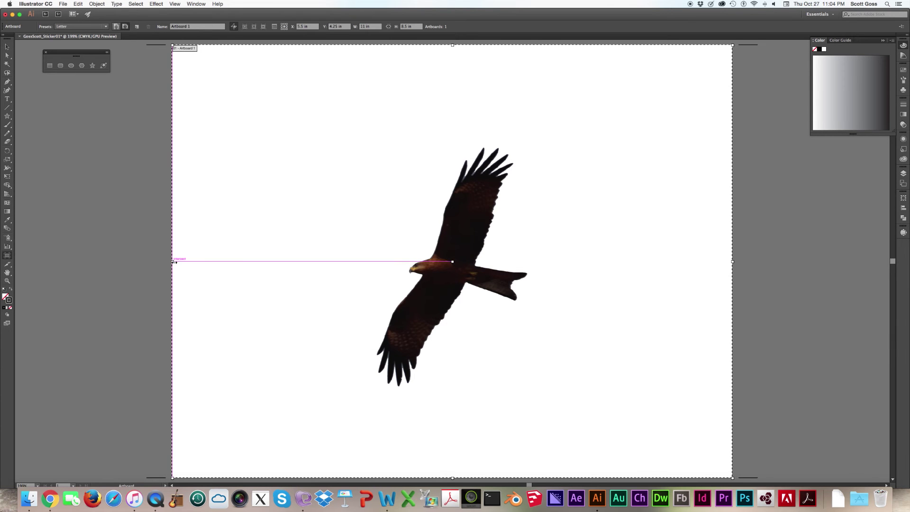
pyautogui.moveTo(175, 262); pyautogui.dragTo(373, 267)
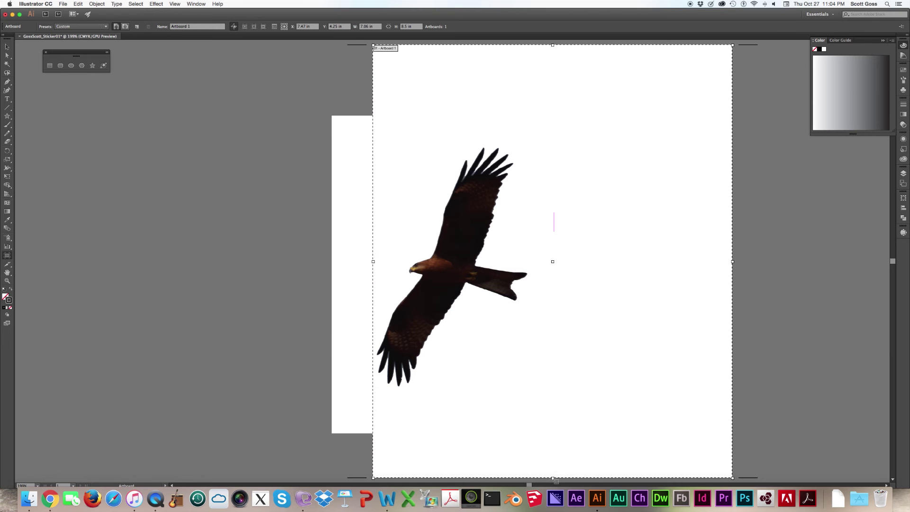
pyautogui.moveTo(553, 478); pyautogui.dragTo(532, 394)
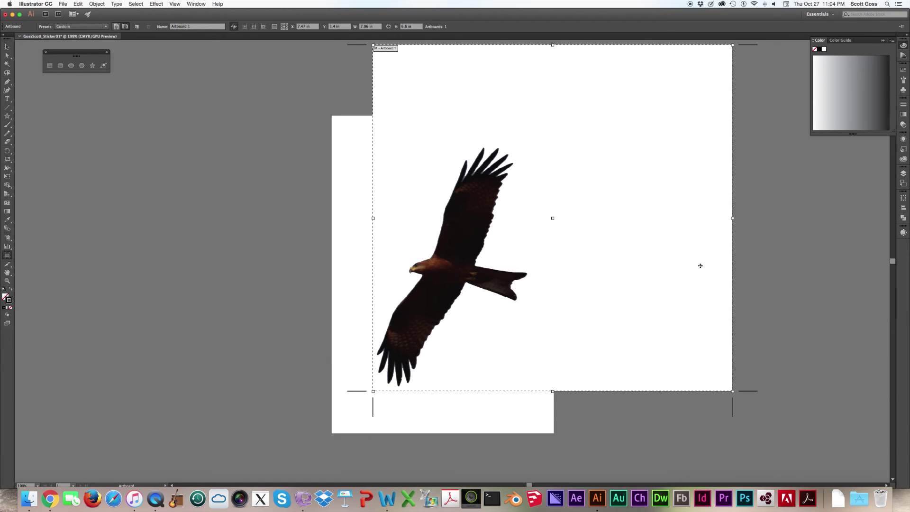
pyautogui.moveTo(734, 221); pyautogui.dragTo(533, 226)
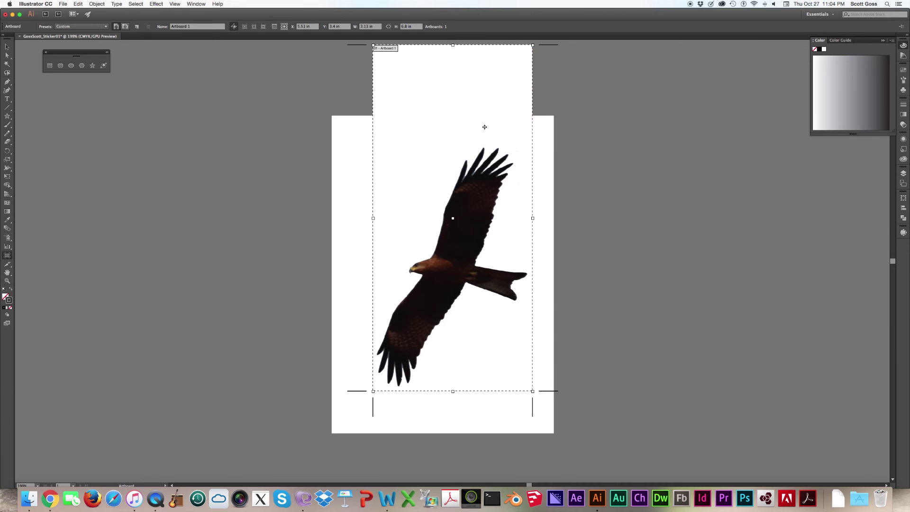
# - Hide the guides, lower the artboard's top edge to the eagle, and check Artboard Options
pyautogui.rightClick(450, 45)
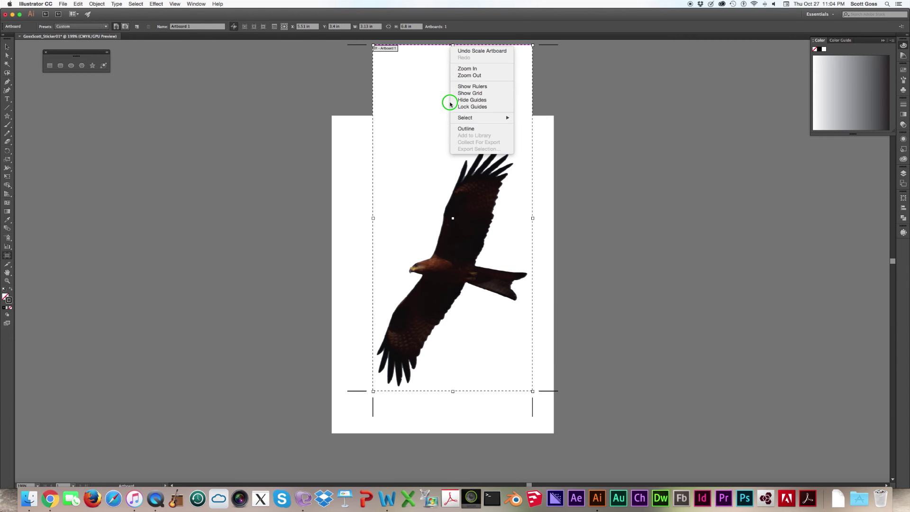
pyautogui.click(449, 102)
pyautogui.click(451, 41)
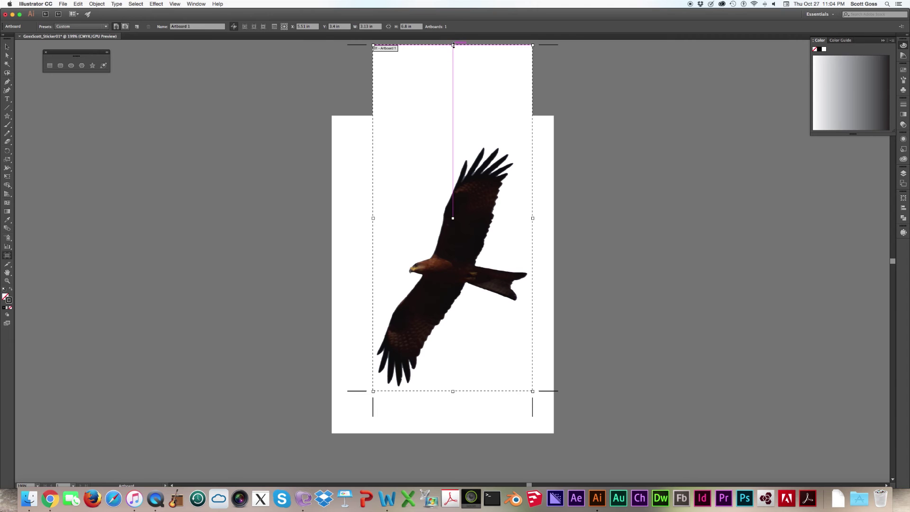
pyautogui.moveTo(451, 43); pyautogui.dragTo(461, 141)
pyautogui.doubleClick(462, 142)
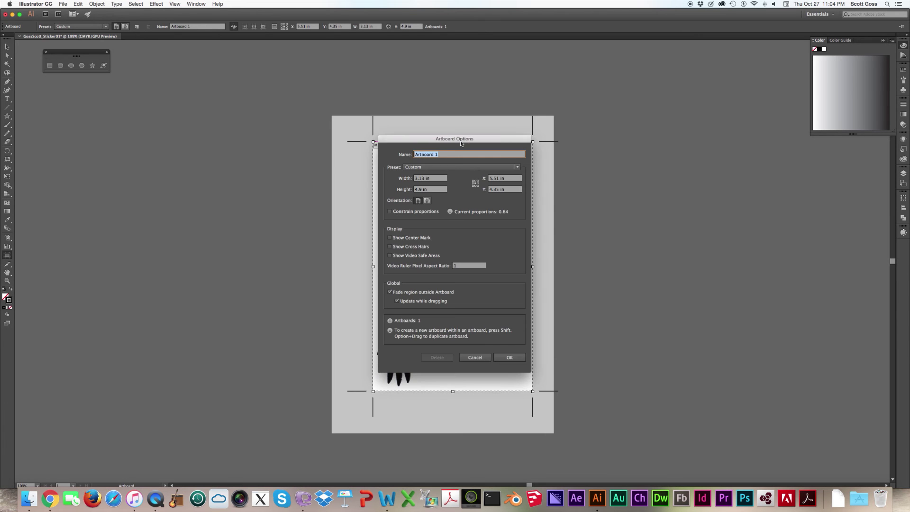
pyautogui.press('Escape')
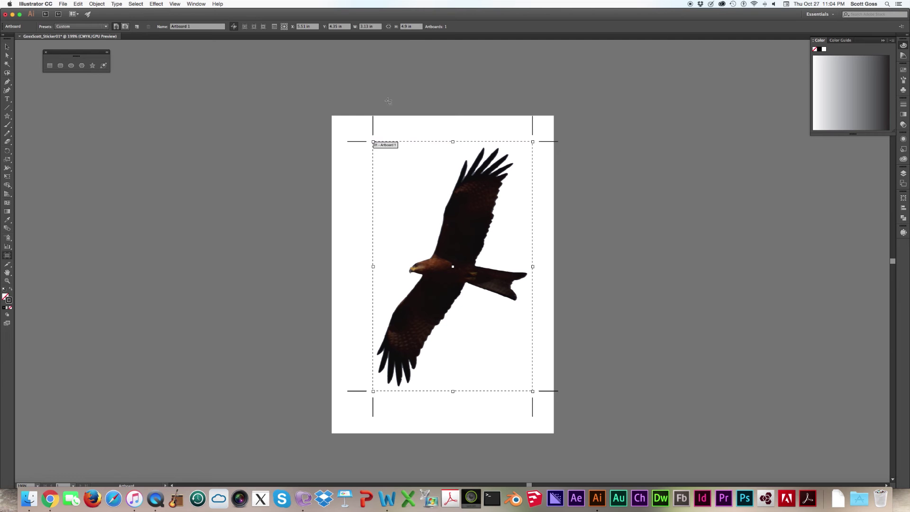
# - Select the eagle photo and reposition it on the trimmed artboard
pyautogui.click(6, 48)
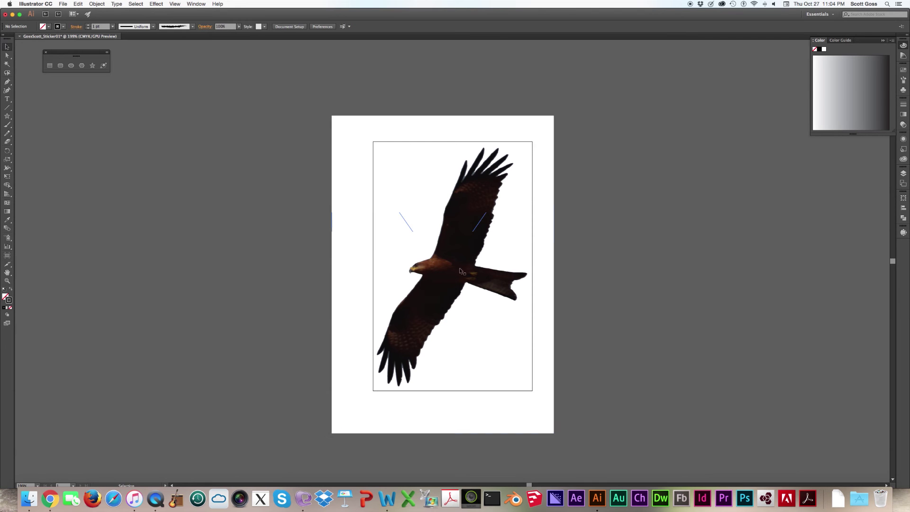
pyautogui.click(469, 253)
pyautogui.moveTo(469, 253)
pyautogui.mouseDown()
pyautogui.moveTo(447, 264)
pyautogui.moveTo(468, 250)
pyautogui.moveTo(630, 262)
pyautogui.moveTo(590, 270)
pyautogui.moveTo(474, 231)
pyautogui.moveTo(451, 240)
pyautogui.moveTo(694, 245)
pyautogui.moveTo(654, 229)
pyautogui.moveTo(473, 240)
pyautogui.moveTo(466, 259)
pyautogui.mouseUp()
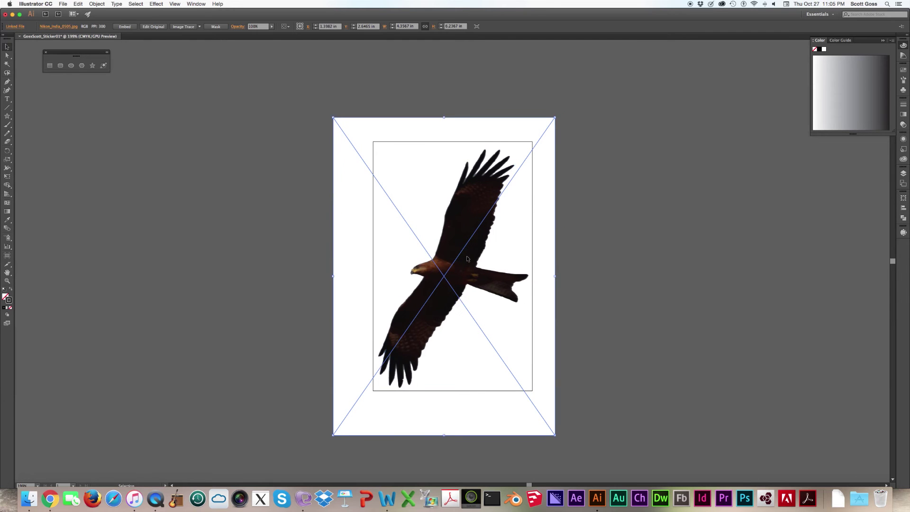
# - Nudge and drag the eagle photo up, left, down and back to fine-tune its position
pyautogui.press('Up')
pyautogui.press('Up')
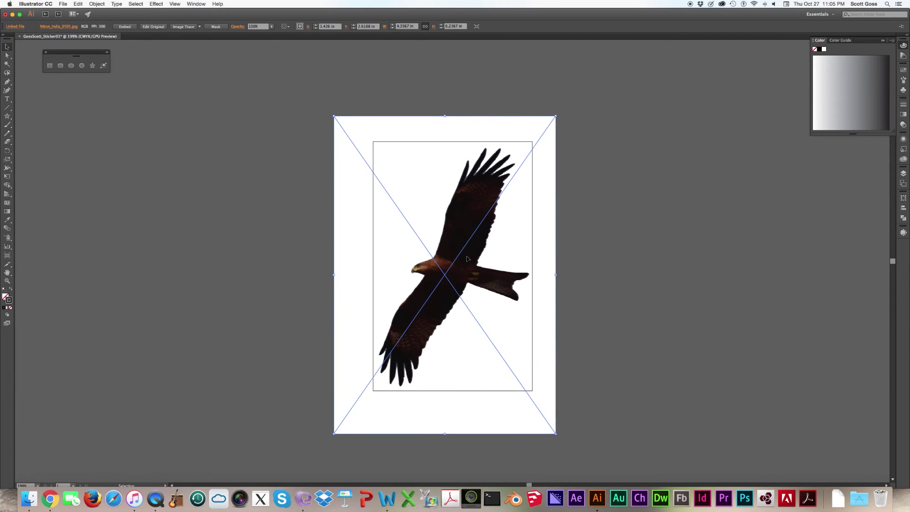
pyautogui.press('Left')
pyautogui.press('Left')
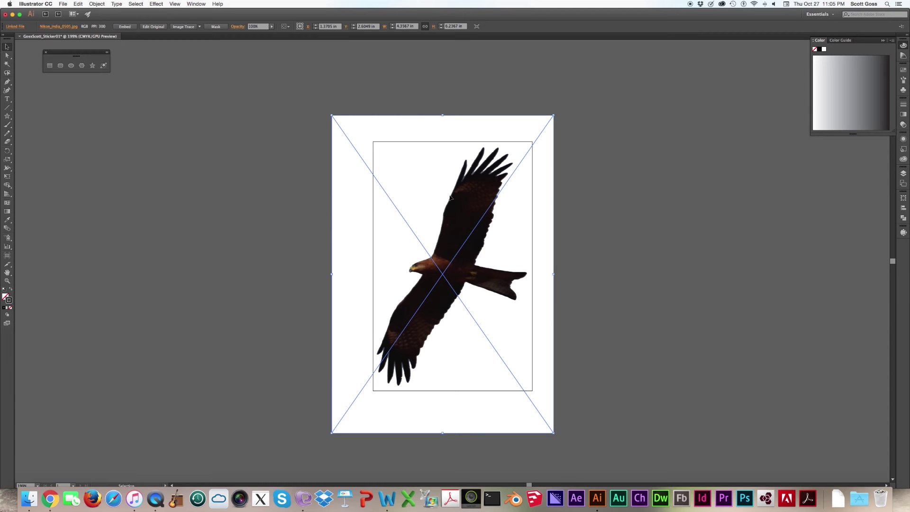
pyautogui.moveTo(436, 253); pyautogui.dragTo(432, 256)
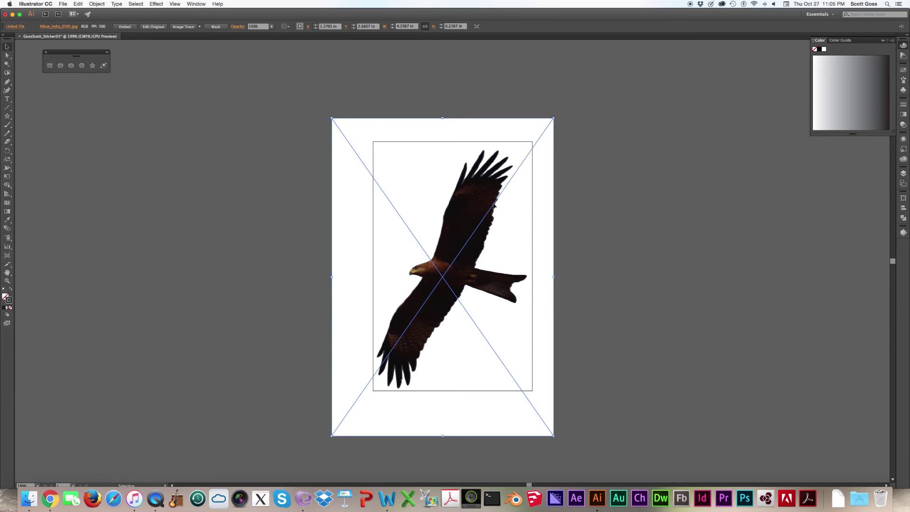
pyautogui.press('Up')
pyautogui.press('Up')
pyautogui.press('Up')
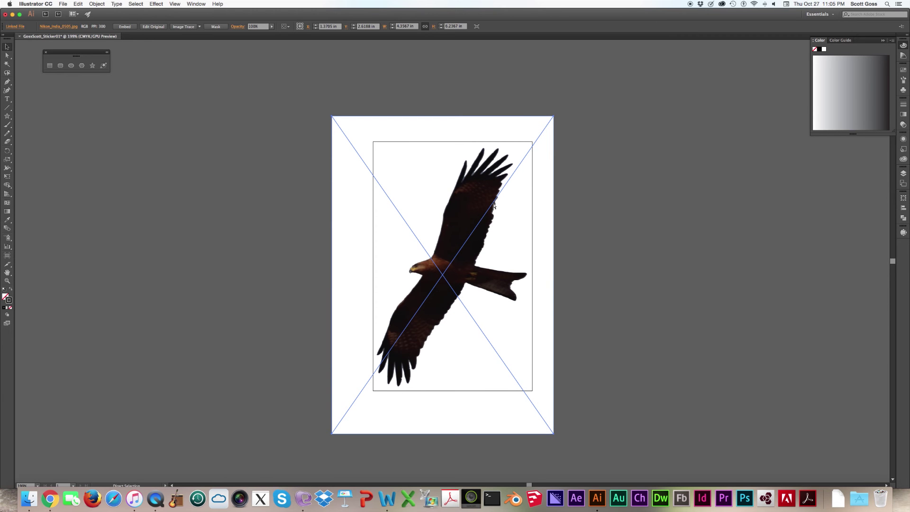
pyautogui.press('Right')
pyautogui.press('Right')
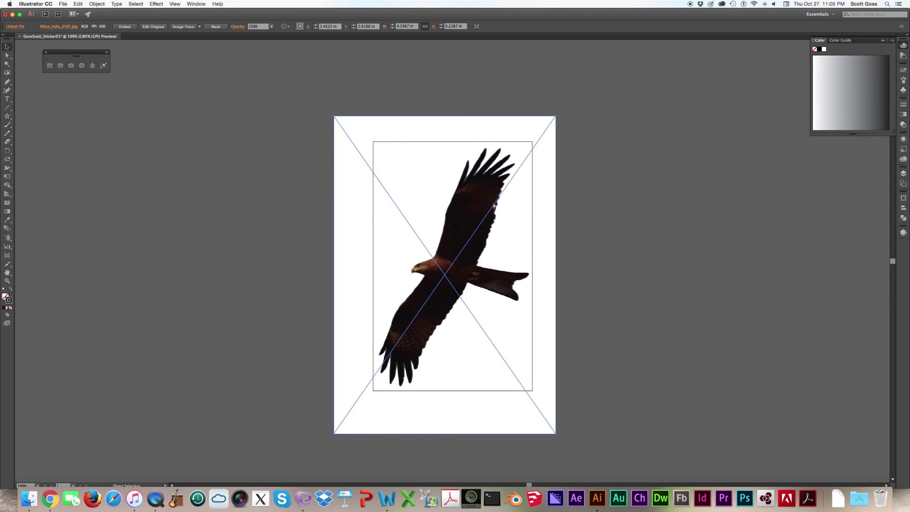
pyautogui.moveTo(494, 205)
pyautogui.mouseDown()
pyautogui.moveTo(500, 191)
pyautogui.moveTo(722, 184)
pyautogui.moveTo(654, 212)
pyautogui.moveTo(494, 205)
pyautogui.mouseUp()
# - Undo to restore the larger artboard, then shift the eagle photo slightly upward
pyautogui.press('super+z')
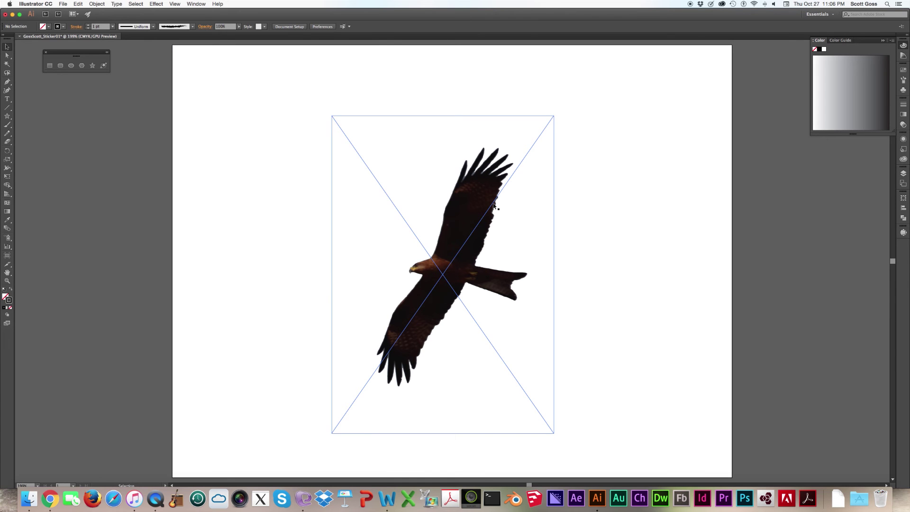
pyautogui.click(597, 233)
pyautogui.moveTo(472, 252); pyautogui.dragTo(480, 238)
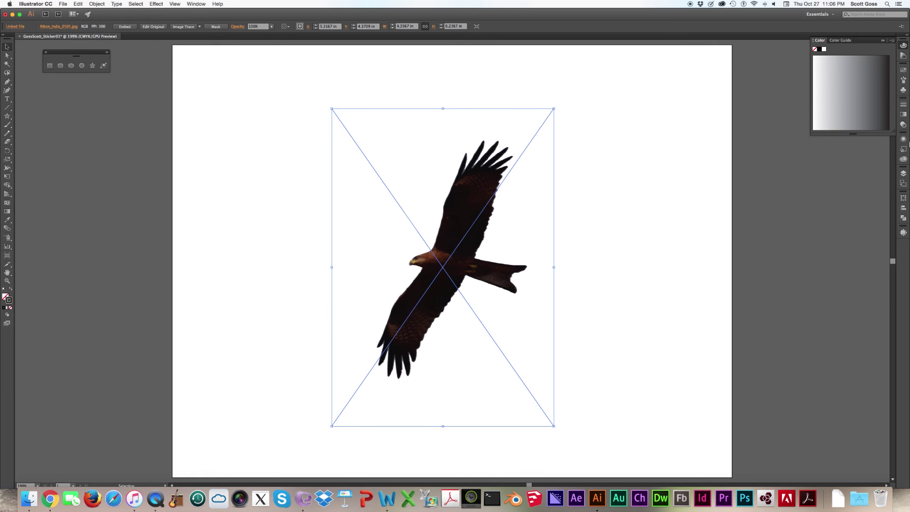
# - Trace the eagle in Black and White with Image Trace, reselect the result, and expand it
pyautogui.click(904, 234)
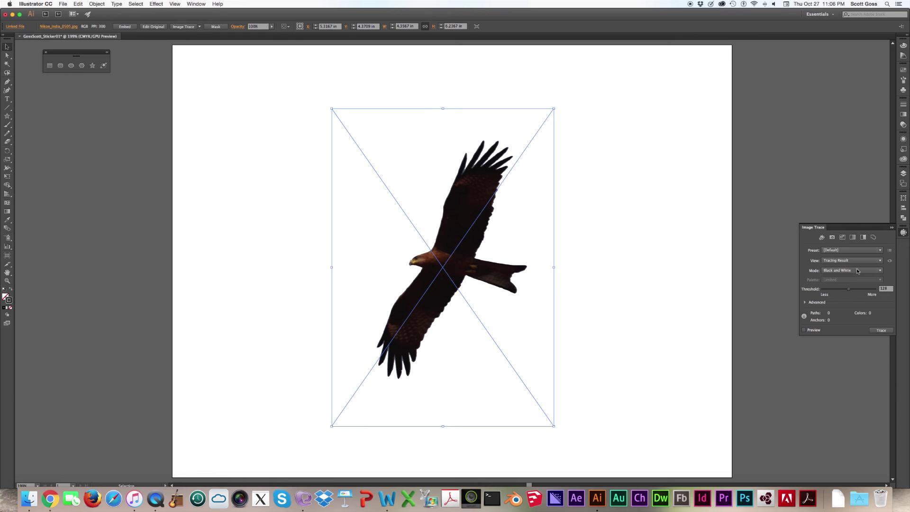
pyautogui.click(889, 330)
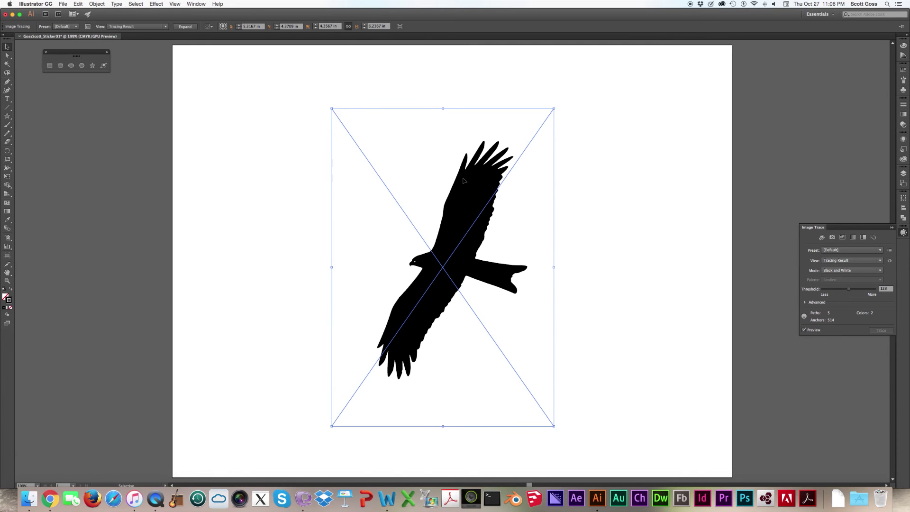
pyautogui.click(292, 145)
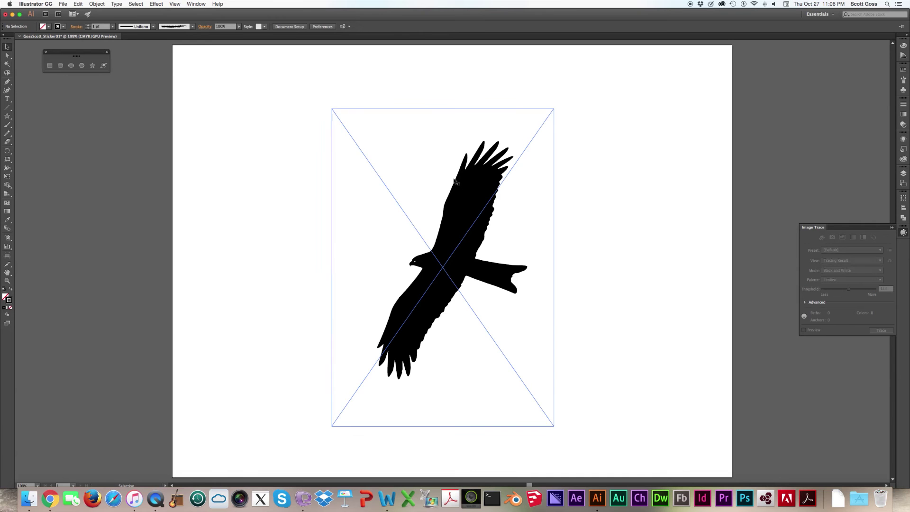
pyautogui.click(380, 177)
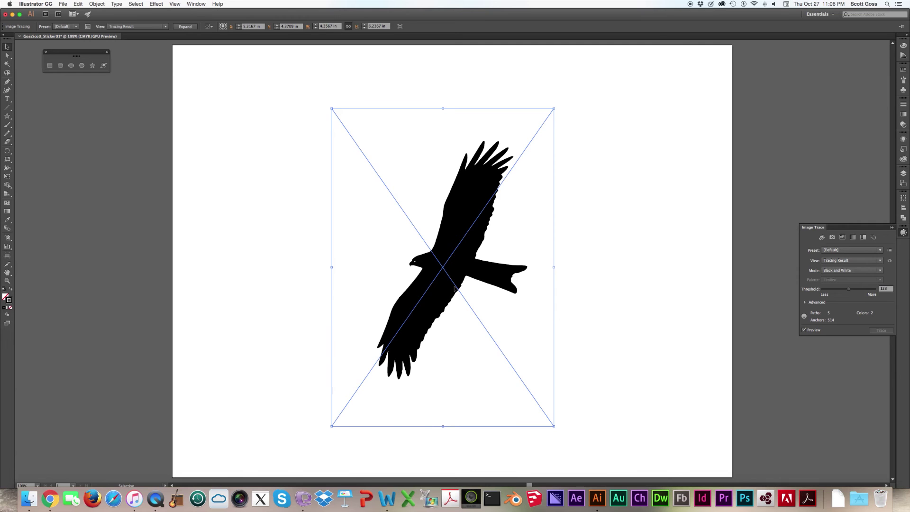
pyautogui.click(185, 26)
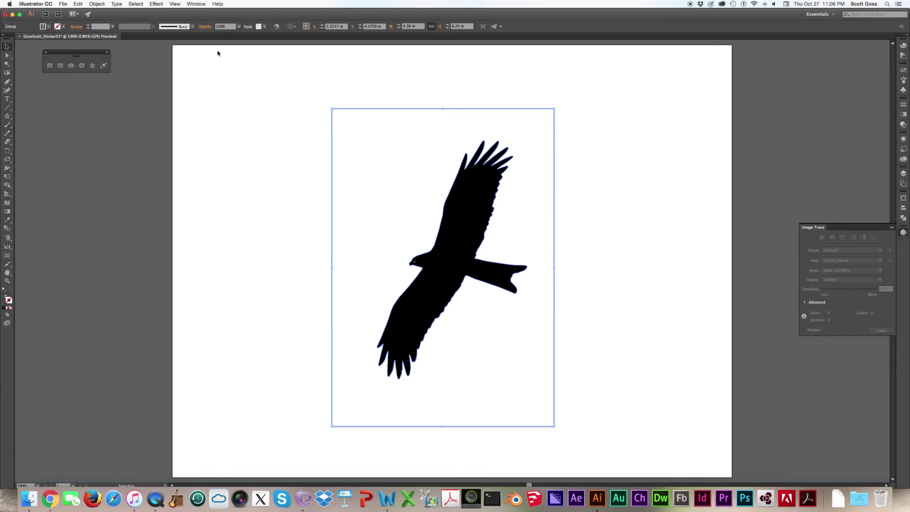
# - Ungroup the expanded trace paths using Object > Ungroup
pyautogui.click(97, 4)
pyautogui.click(98, 5)
pyautogui.click(100, 5)
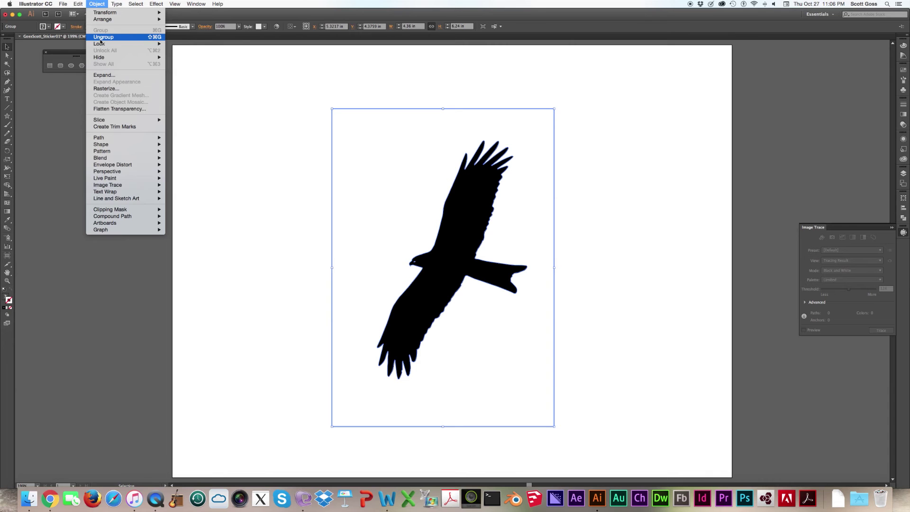
pyautogui.click(101, 37)
# - Delete the white background rectangle behind the eagle
pyautogui.click(326, 171)
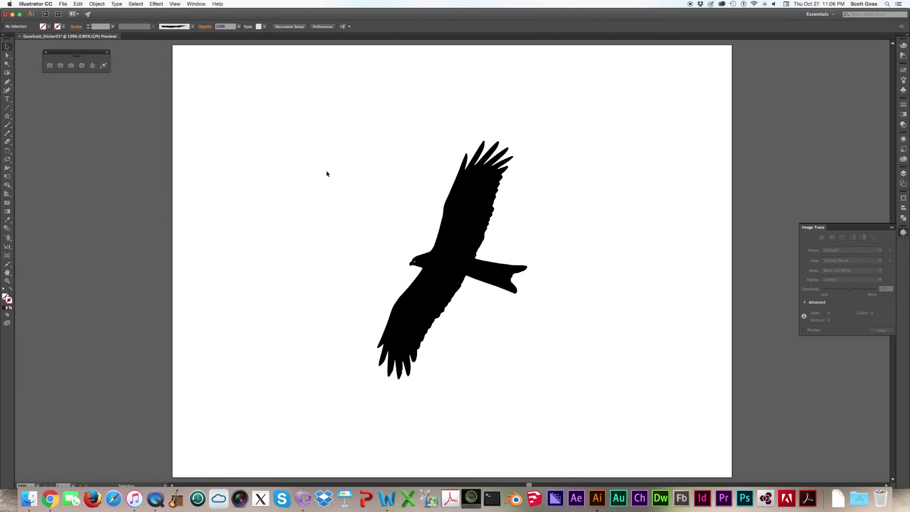
pyautogui.click(333, 169)
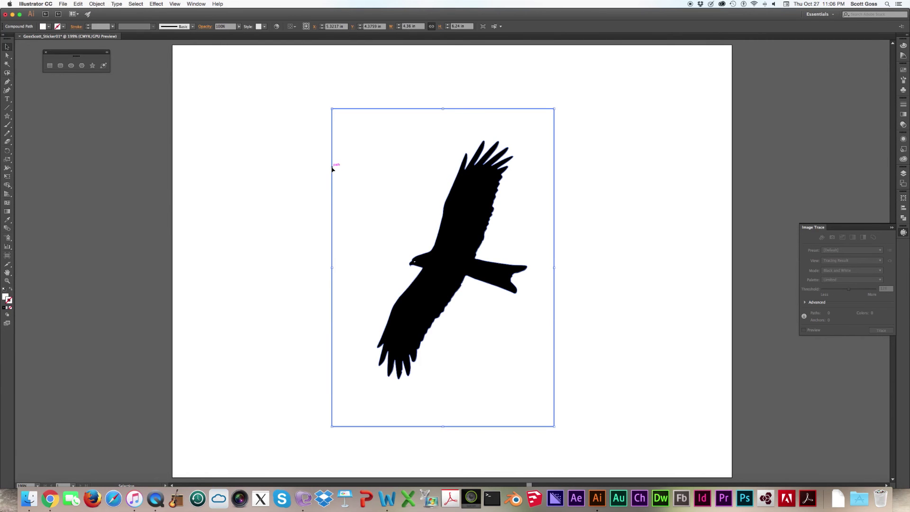
pyautogui.press('Delete')
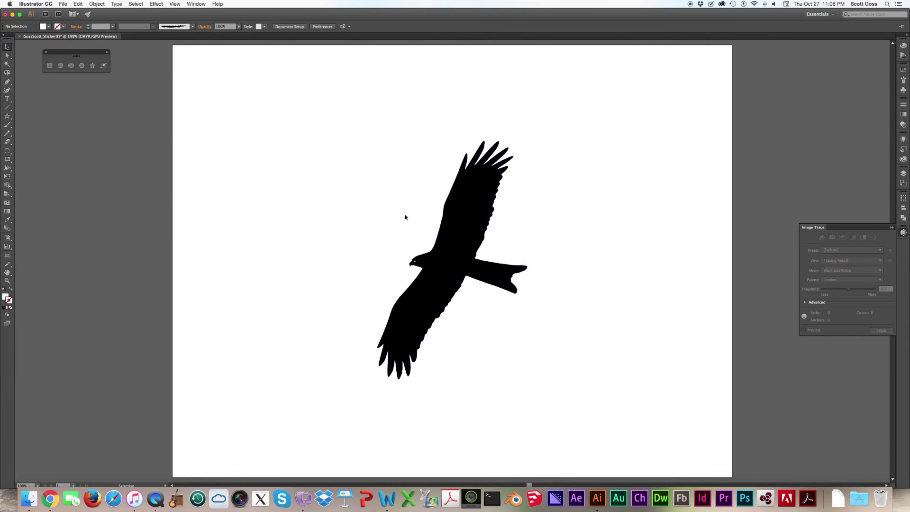
# - Inspect the eagle silhouette's anchor points with Direct Selection, zoomed in on its edges
pyautogui.click(464, 251)
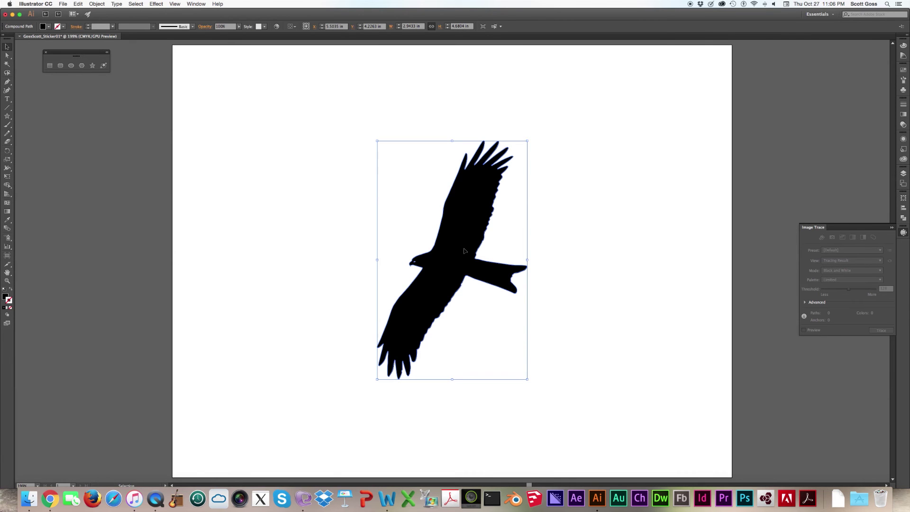
pyautogui.press('a')
pyautogui.press('super+equal')
pyautogui.press('super+equal')
pyautogui.press('super+equal')
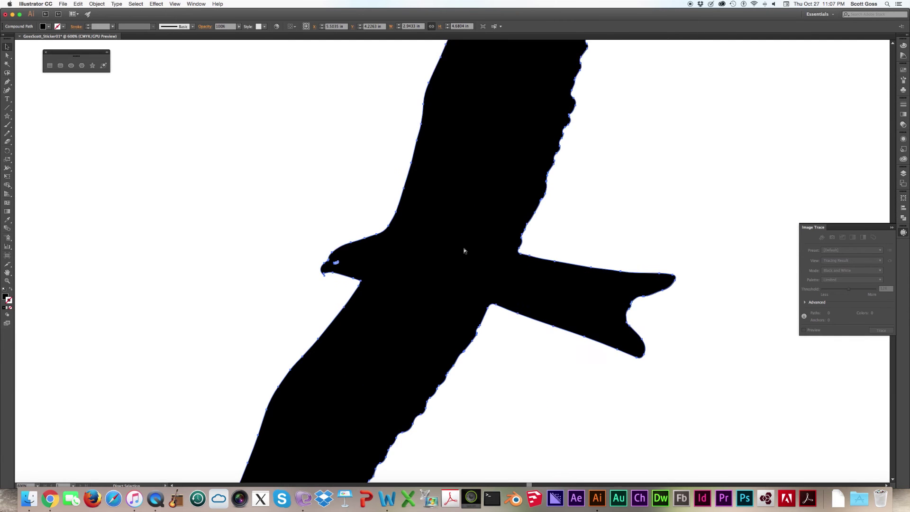
pyautogui.press('super+equal')
pyautogui.press('v')
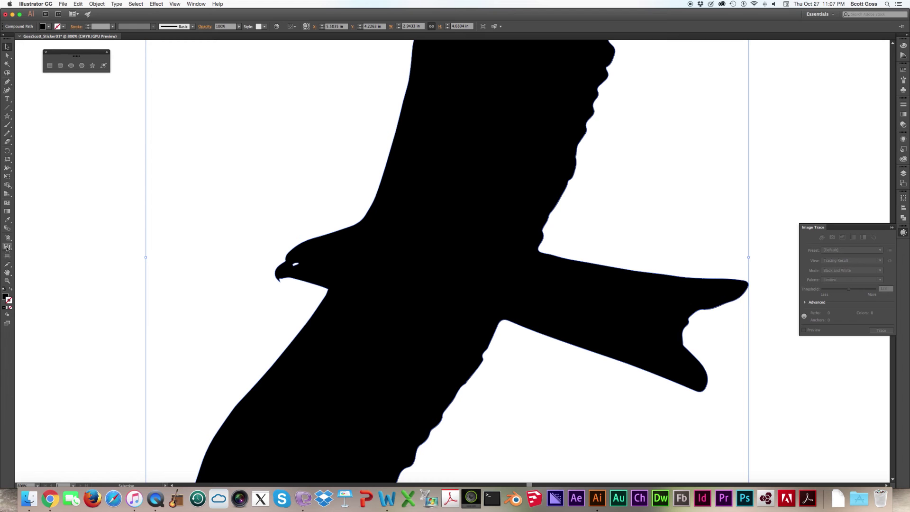
# - Zoom in closely on the eagle's head and its small white eye opening
pyautogui.click(7, 281)
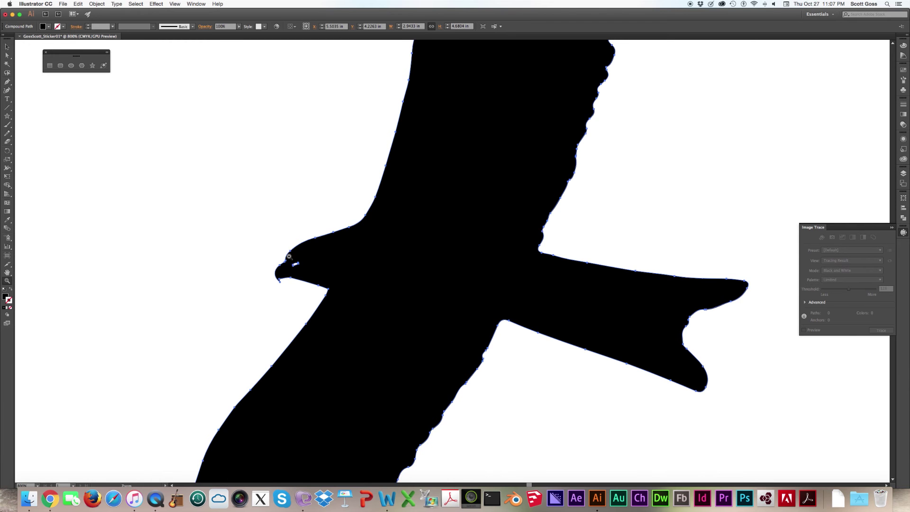
pyautogui.moveTo(303, 268); pyautogui.dragTo(392, 294)
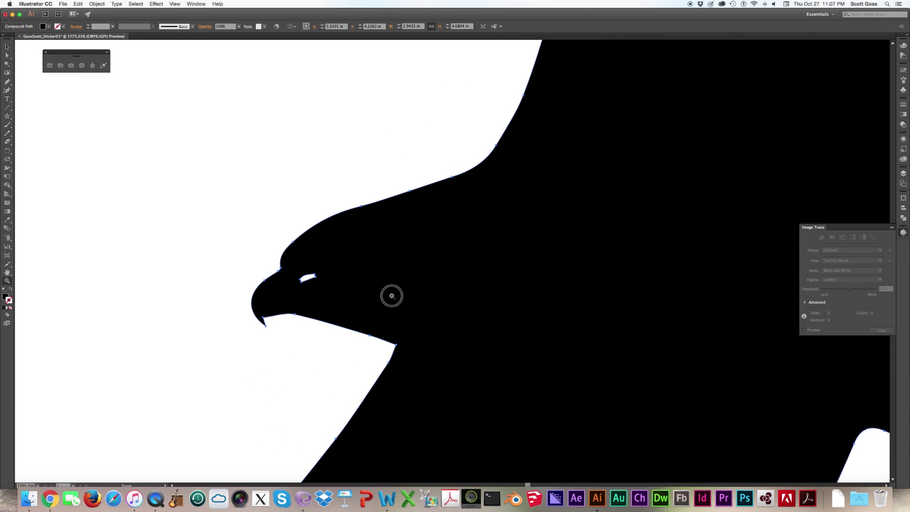
# - Remove anchor points from the eye opening's path with the Delete Anchor Point tool
pyautogui.click(10, 83)
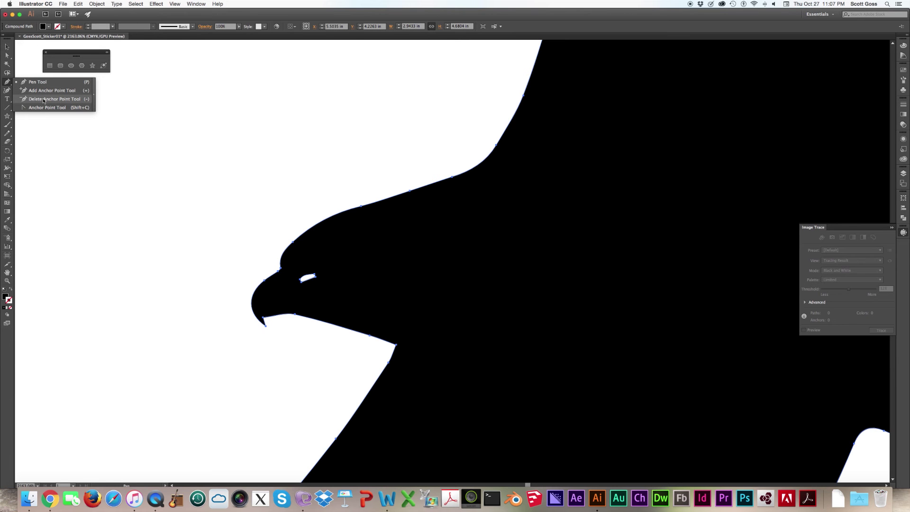
pyautogui.click(43, 100)
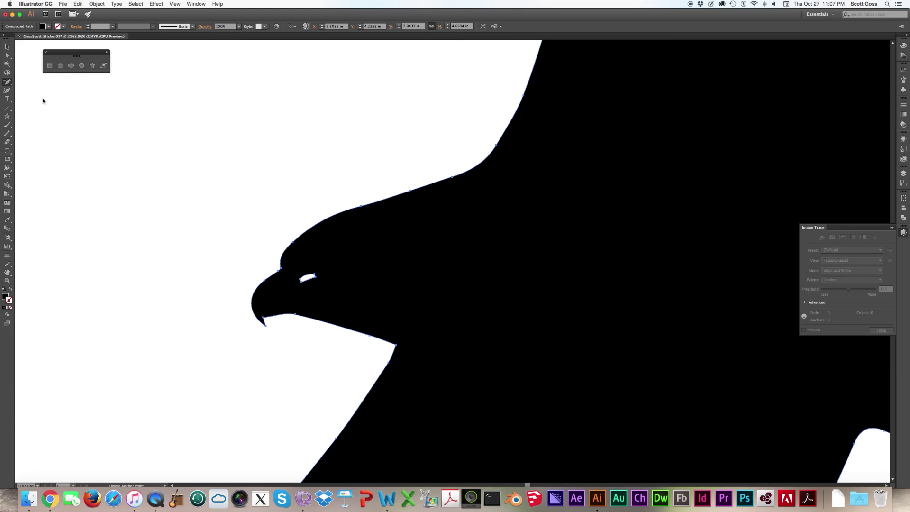
pyautogui.click(304, 283)
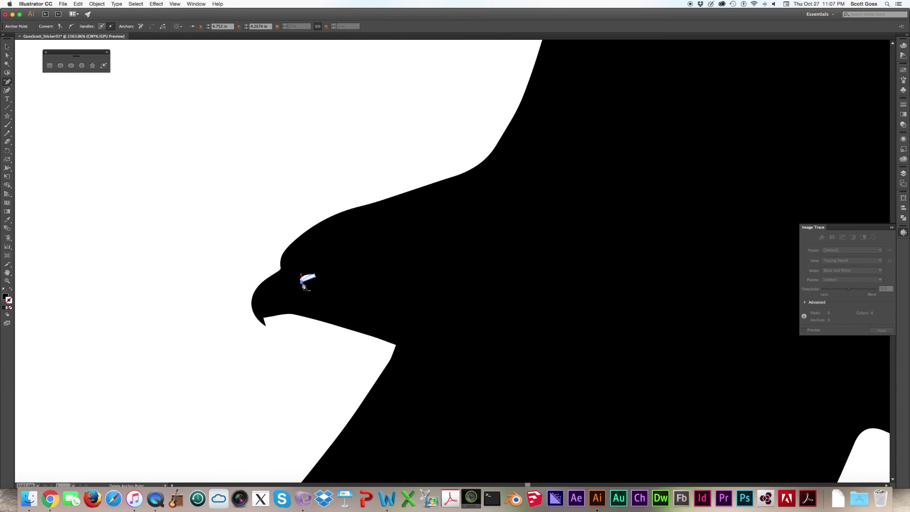
pyautogui.click(309, 277)
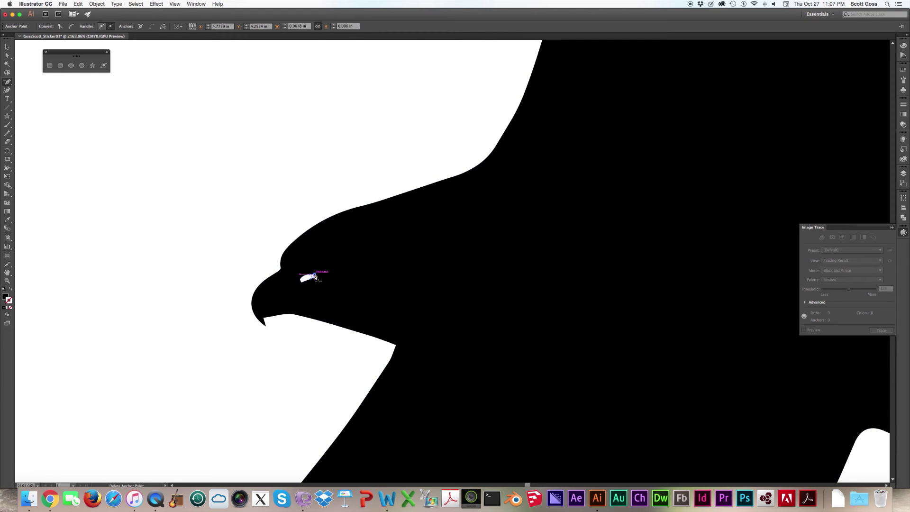
pyautogui.click(315, 276)
pyautogui.press('super+shift+a')
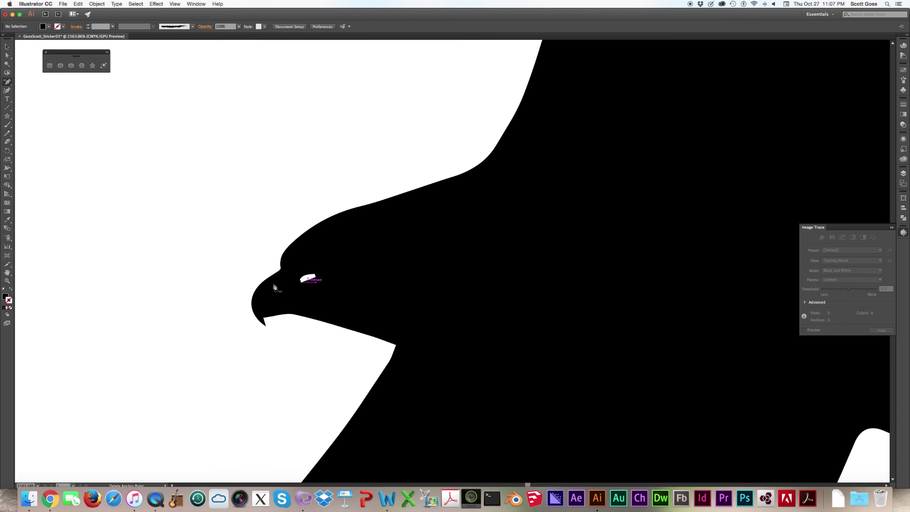
# - Delete the small white eye shape and fit the whole artboard in the window
pyautogui.click(7, 47)
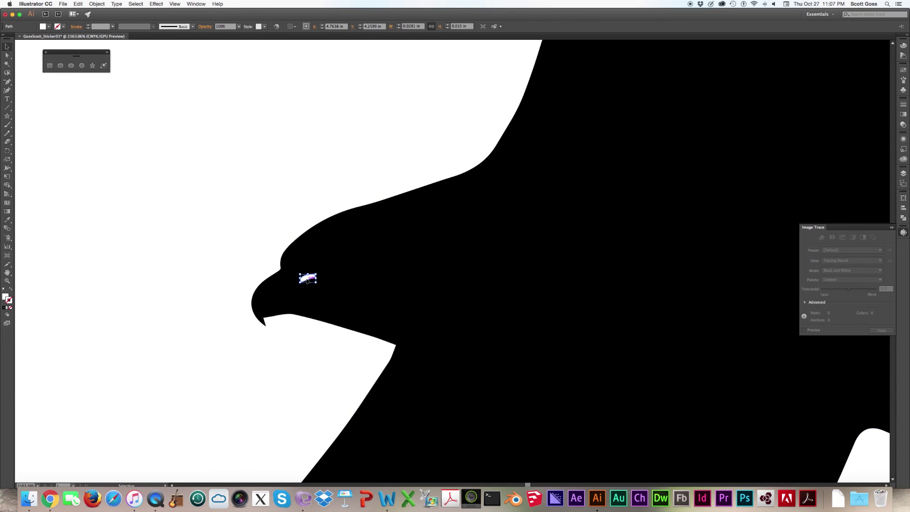
pyautogui.press('Delete')
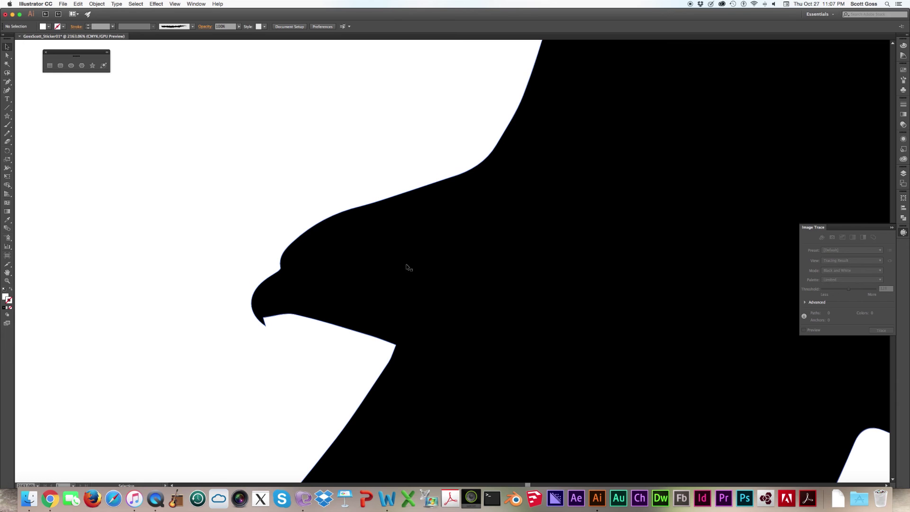
pyautogui.press('a')
pyautogui.press('super+0')
pyautogui.press('v')
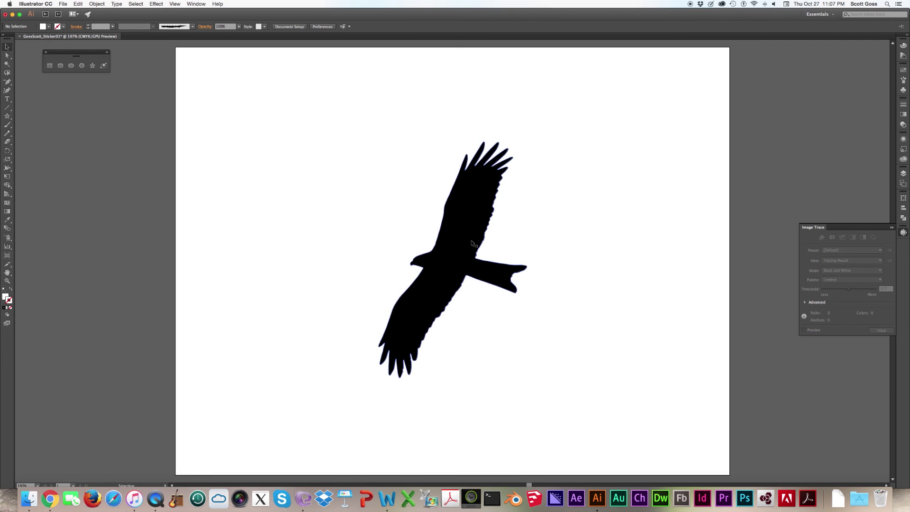
# - Give the eagle silhouette a black stroke and no fill
pyautogui.click(469, 273)
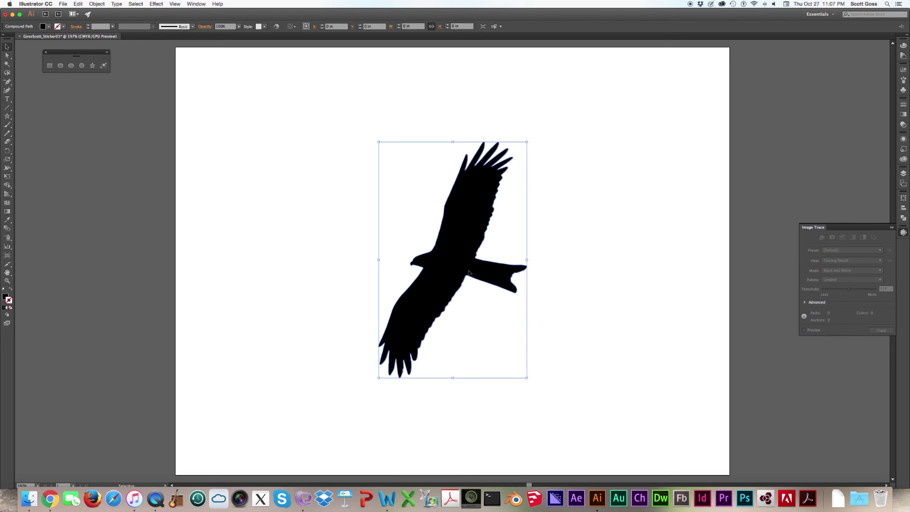
pyautogui.click(5, 307)
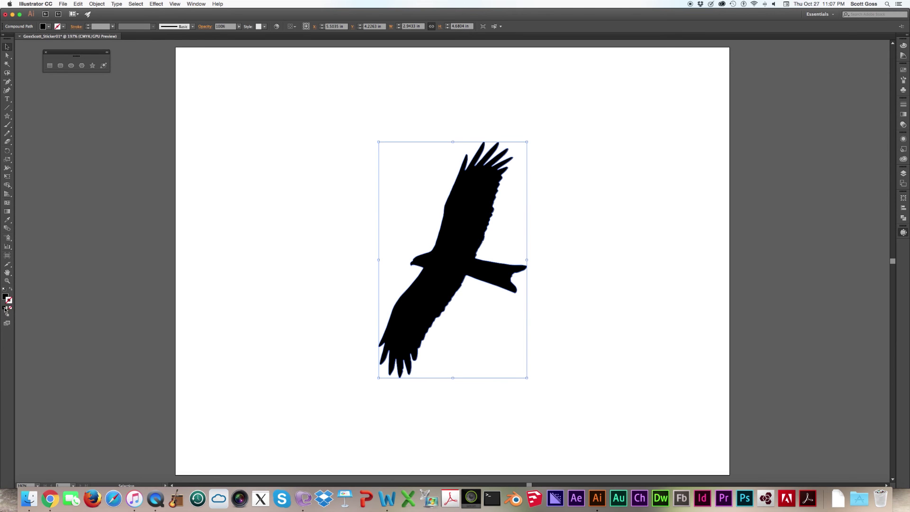
pyautogui.click(5, 297)
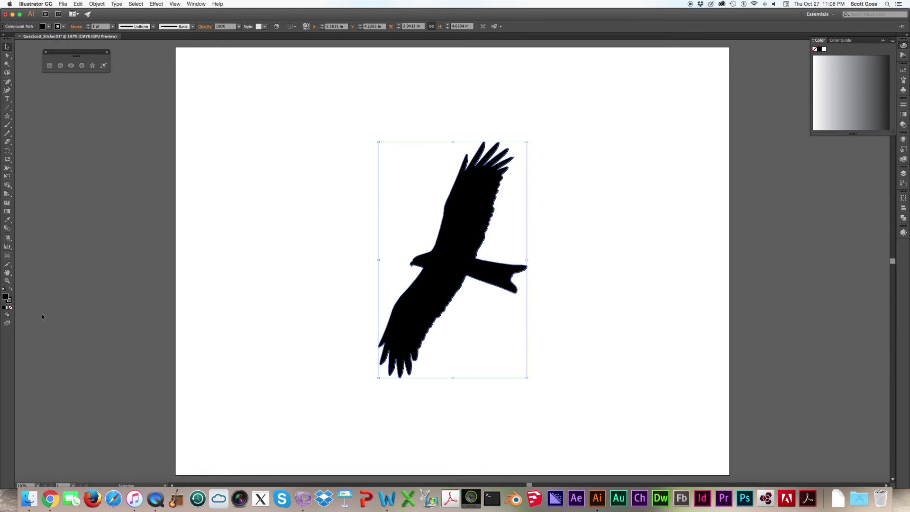
pyautogui.click(10, 308)
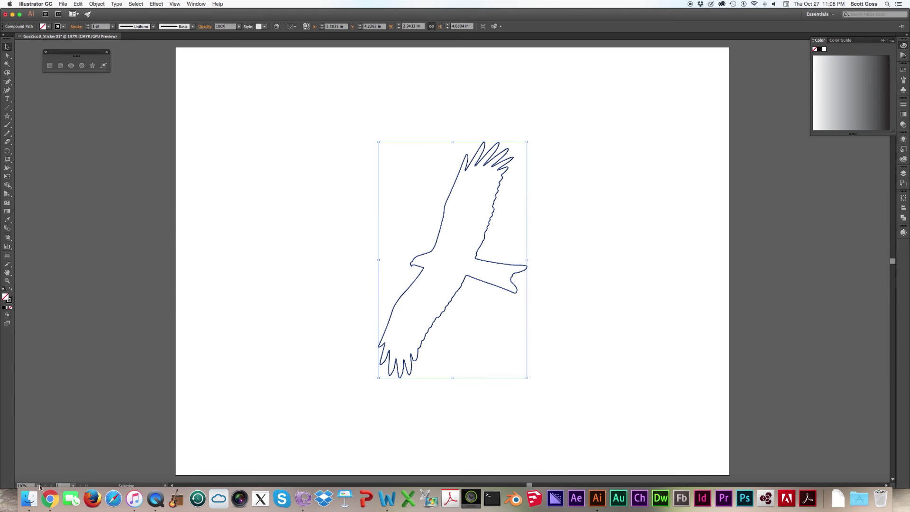
# - Drag Nikon_India_0505.jpg from Finder onto the Illustrator artboard
pyautogui.click(27, 499)
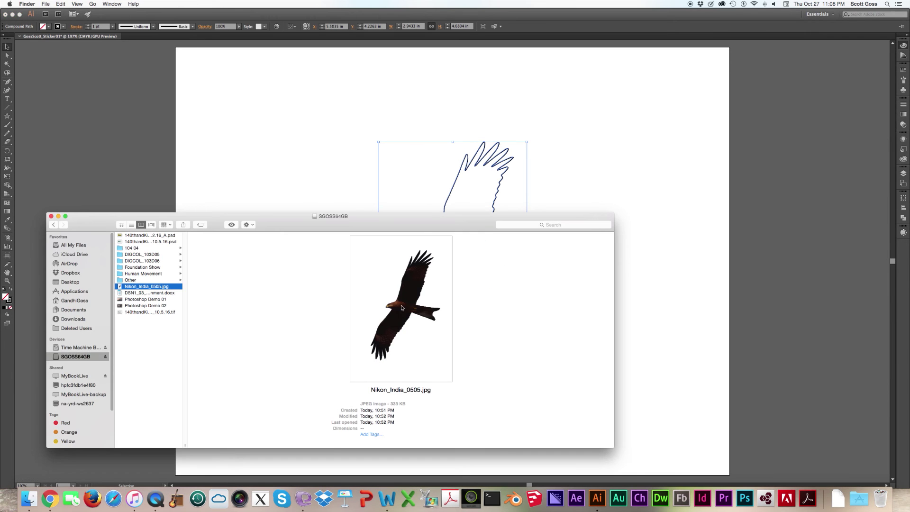
pyautogui.click(407, 306)
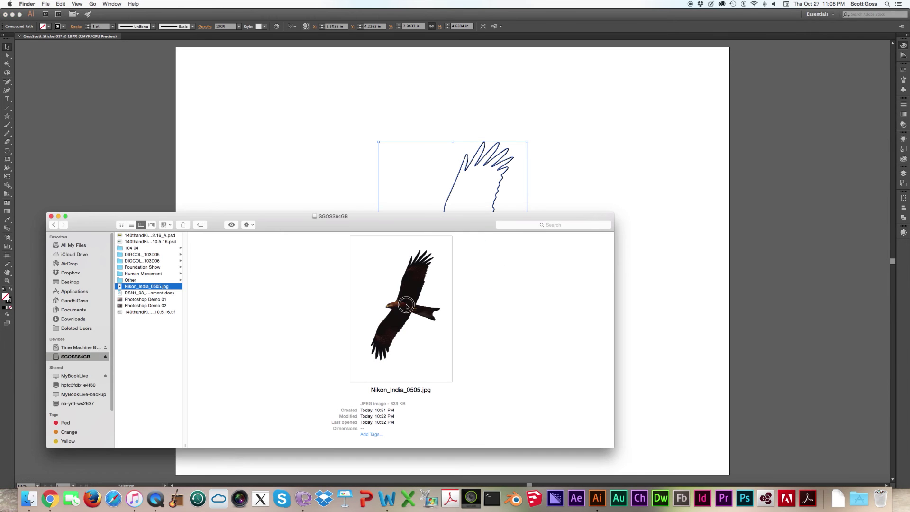
pyautogui.click(159, 283)
pyautogui.moveTo(160, 283); pyautogui.dragTo(382, 166)
pyautogui.click(605, 182)
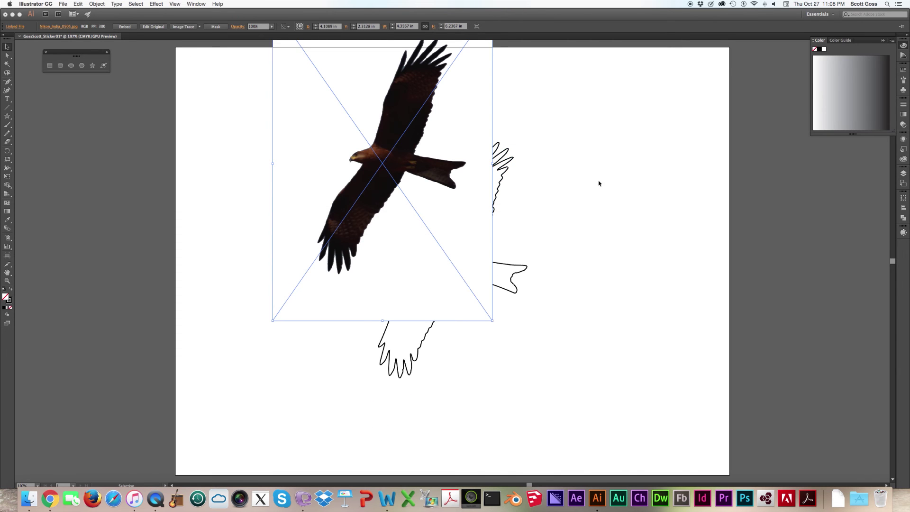
# - Bring the eagle outline to the front with Object > Arrange > Bring to Front
pyautogui.click(501, 179)
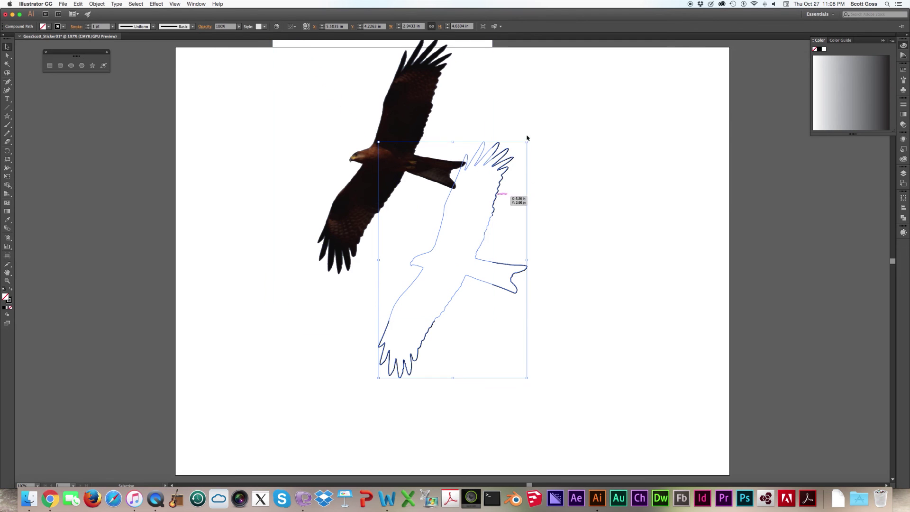
pyautogui.click(96, 4)
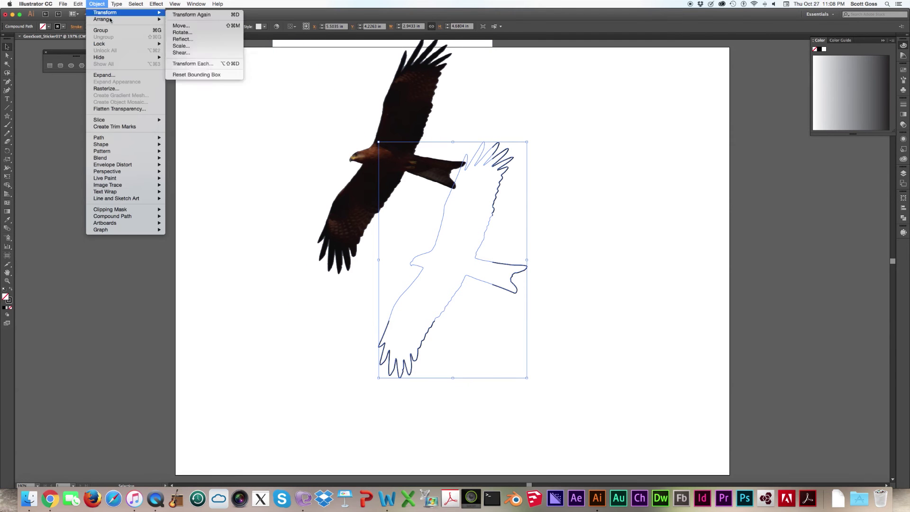
pyautogui.moveTo(111, 20)
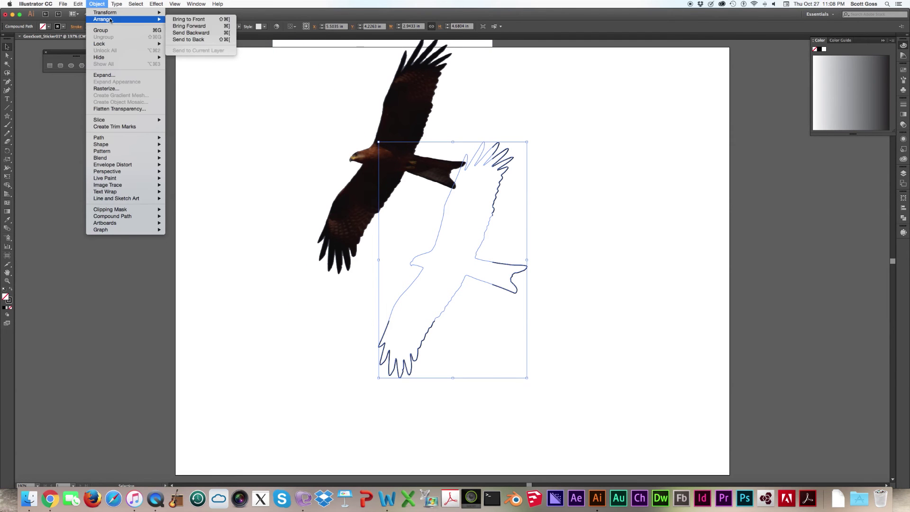
pyautogui.click(188, 19)
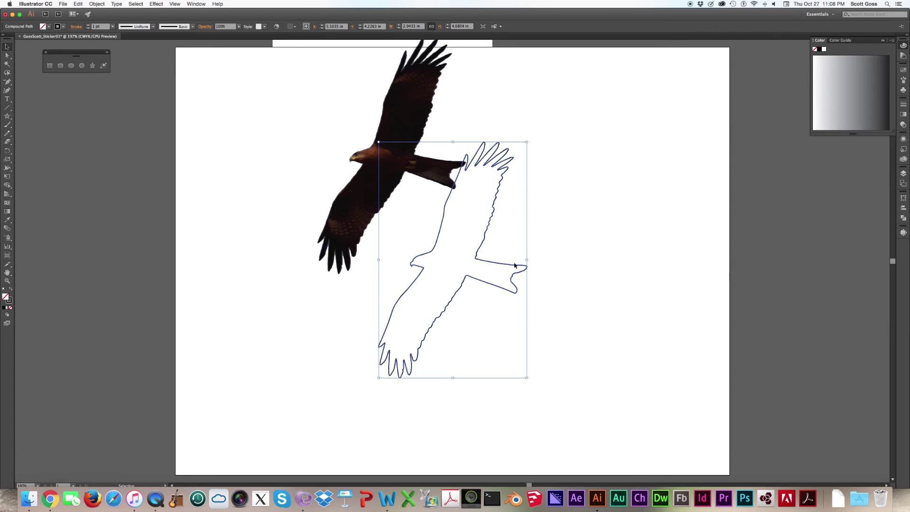
# - Centre the photo on the artboard and move the outline over the eagle in it
pyautogui.moveTo(521, 268); pyautogui.dragTo(711, 269)
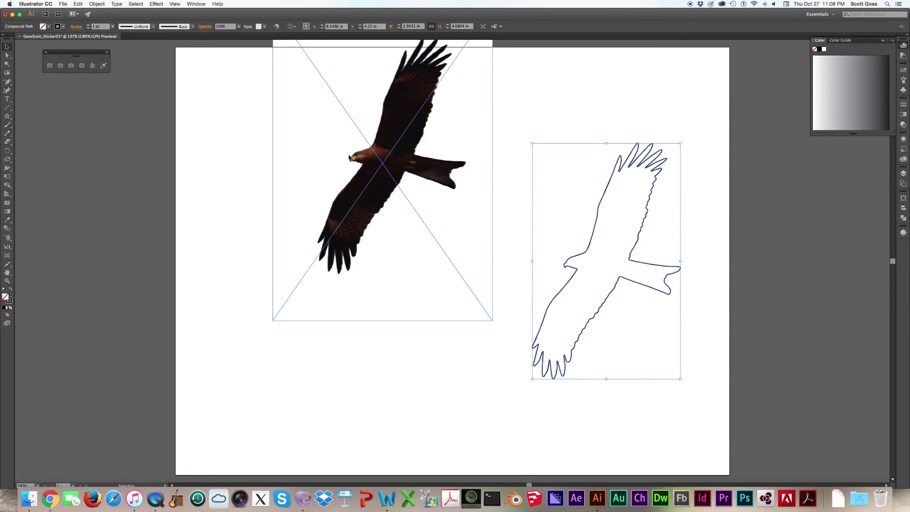
pyautogui.moveTo(433, 269); pyautogui.dragTo(433, 280)
pyautogui.moveTo(592, 246); pyautogui.dragTo(414, 267)
# - Zoom in on the eagle and nudge the outline to line up with the photo
pyautogui.press('a')
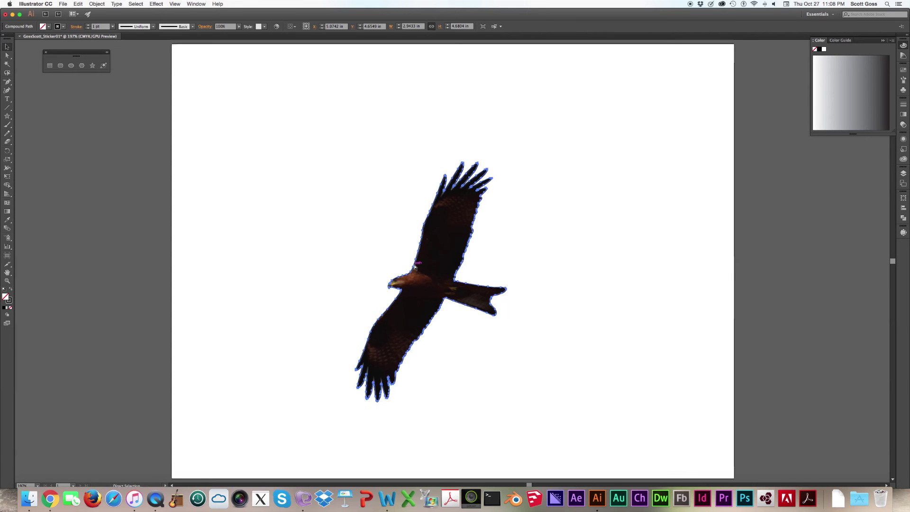
pyautogui.press('super+equal')
pyautogui.press('super+equal')
pyautogui.press('v')
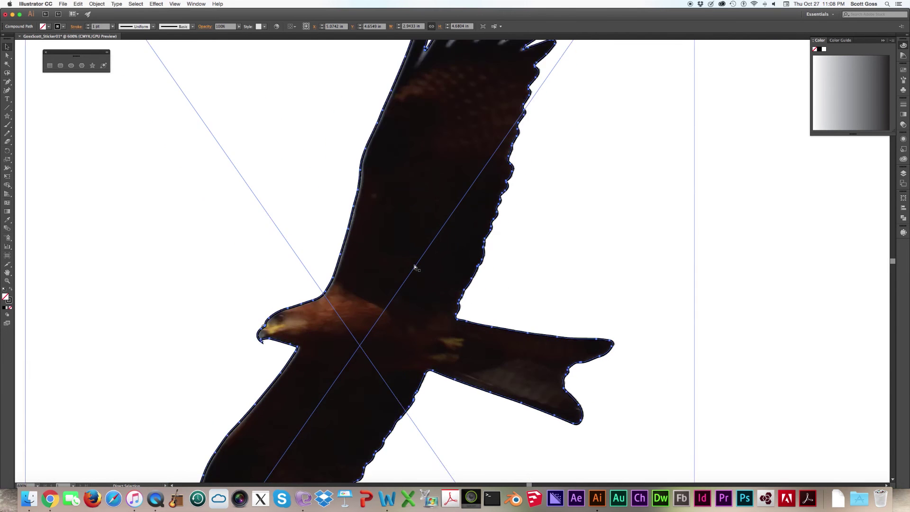
pyautogui.press('super+equal')
pyautogui.press('super+equal')
pyautogui.press('super+equal')
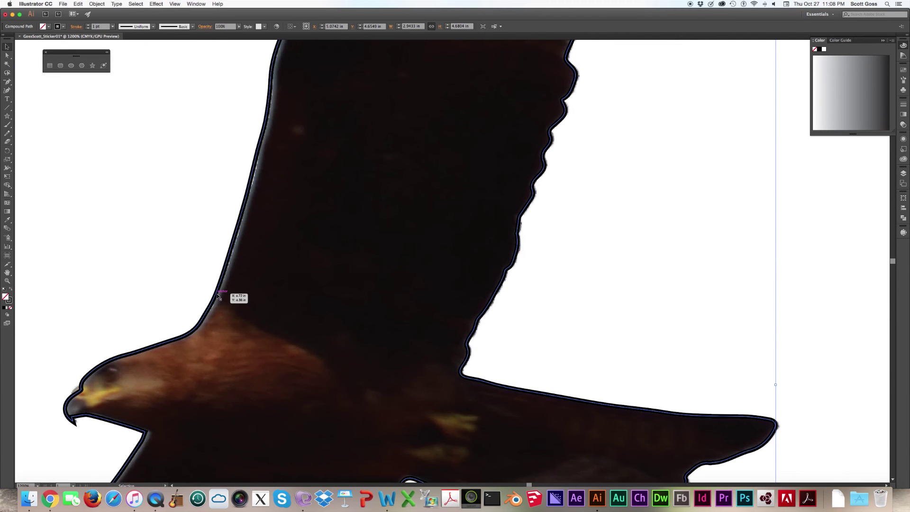
pyautogui.moveTo(216, 294); pyautogui.dragTo(219, 297)
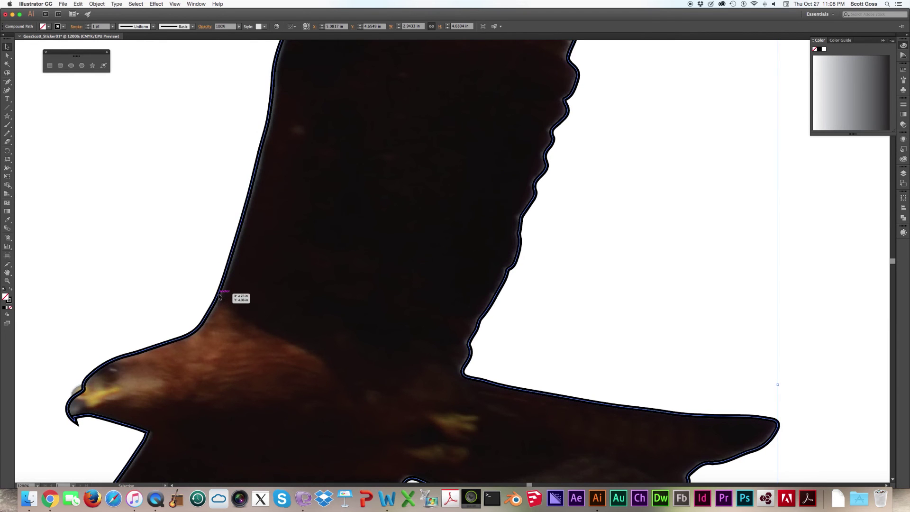
# - Pan along the wing's outline to check its fit, then fit the artboard in view
pyautogui.scroll(-5, 183, 284)
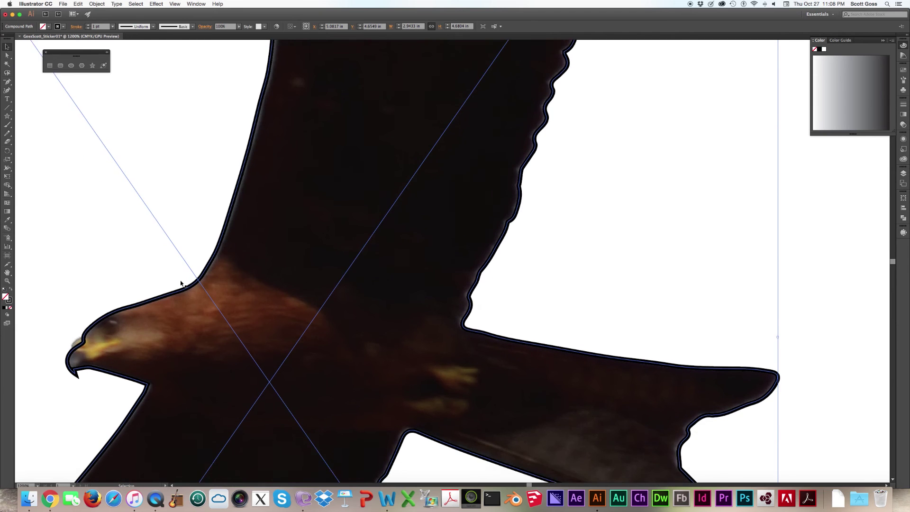
pyautogui.scroll(-12, 183, 284)
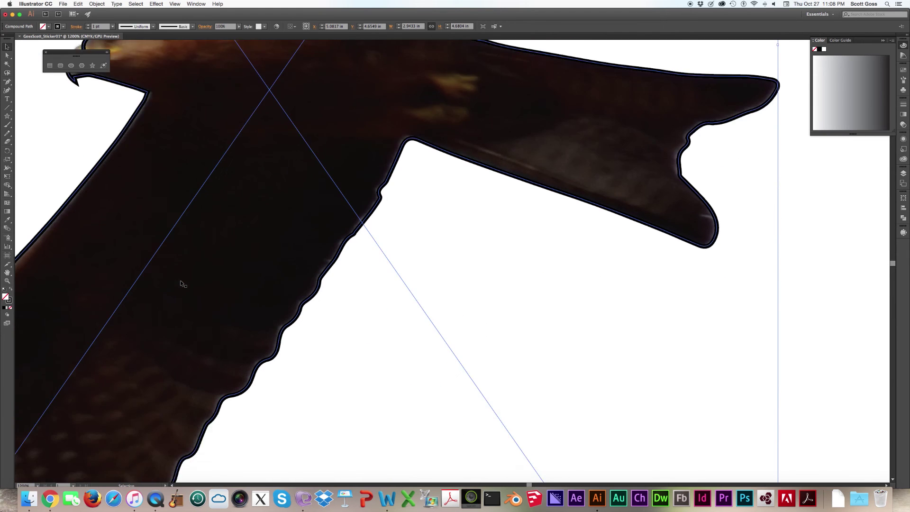
pyautogui.hscroll(-3, 180, 284)
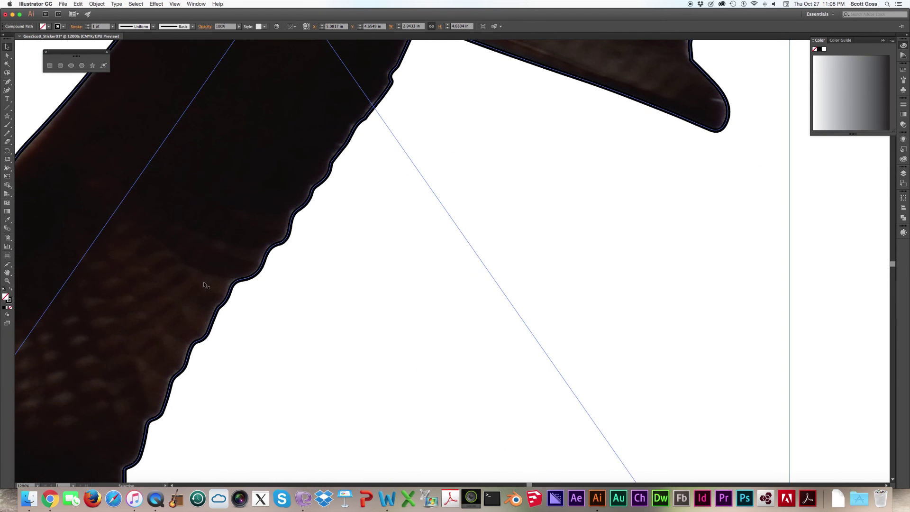
pyautogui.hscroll(-8, 203, 282)
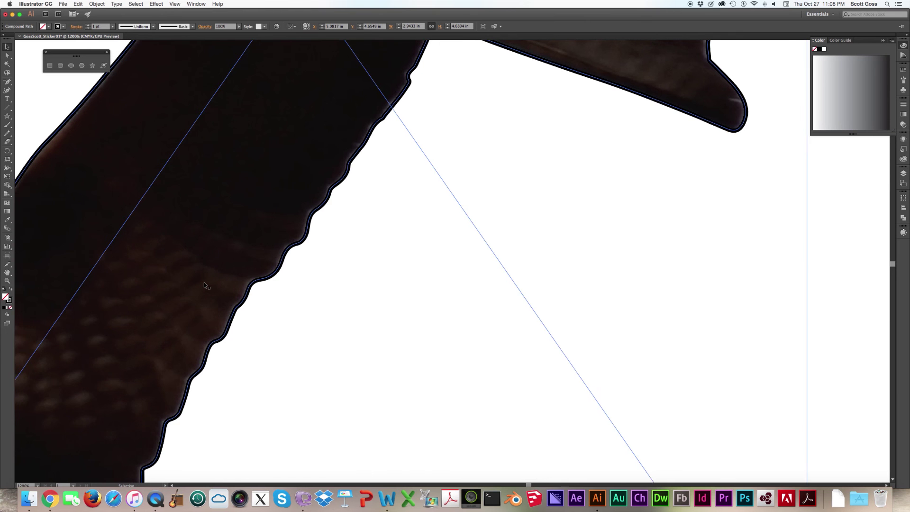
pyautogui.hscroll(-10, 210, 284)
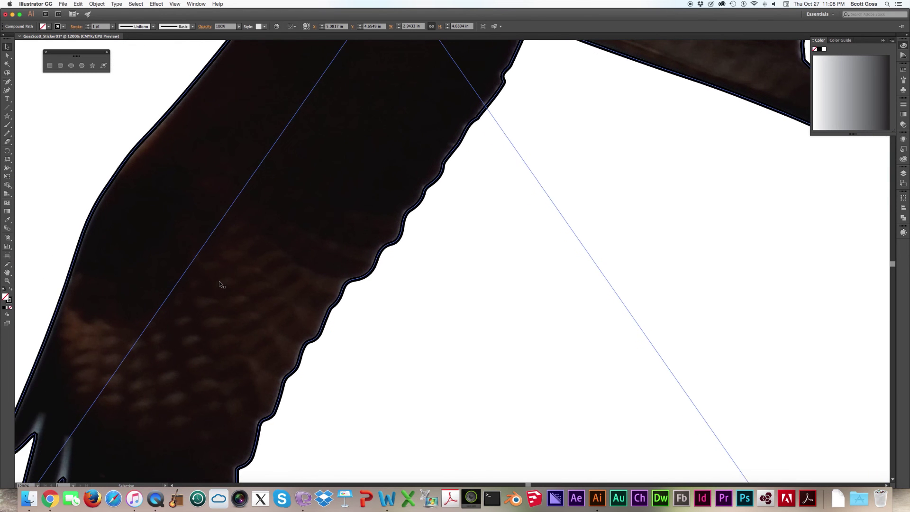
pyautogui.hscroll(-20, 221, 284)
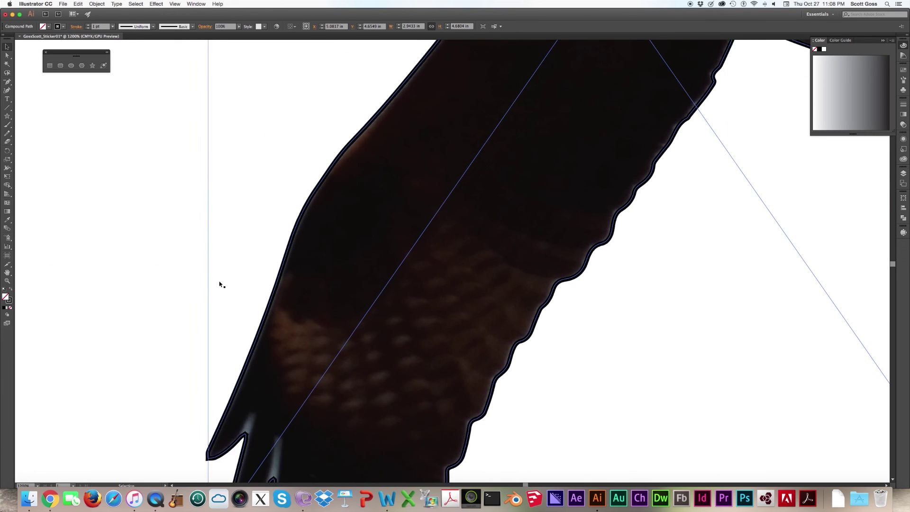
pyautogui.hscroll(-20, 220, 284)
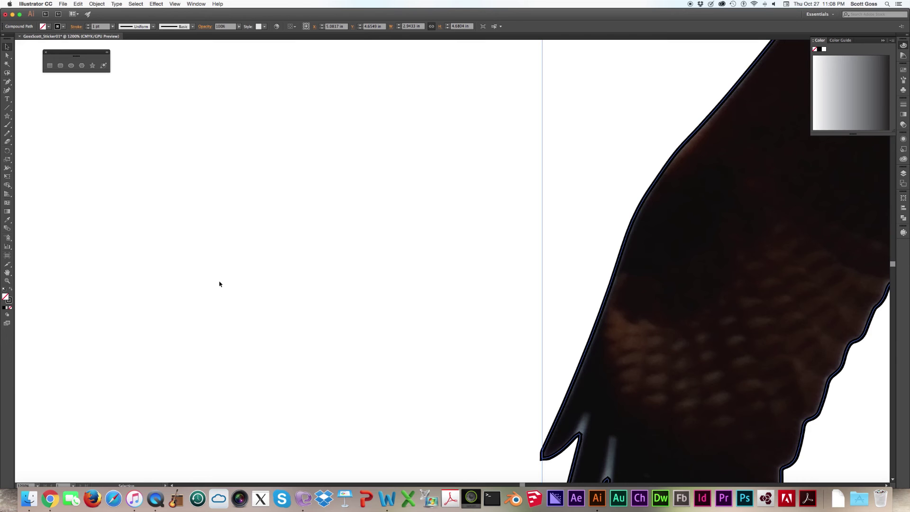
pyautogui.press('super+0')
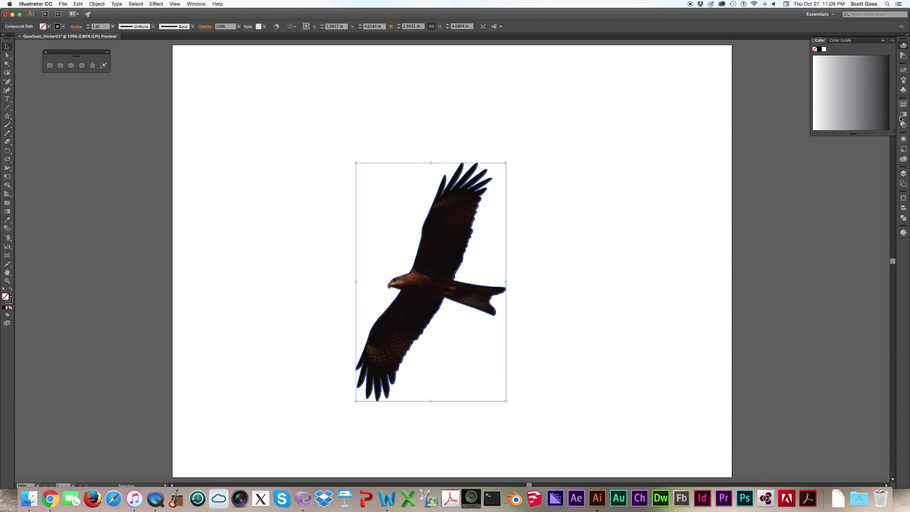
# - Cut the eagle's outline path out of Layer 1 using the Layers panel
pyautogui.click(904, 175)
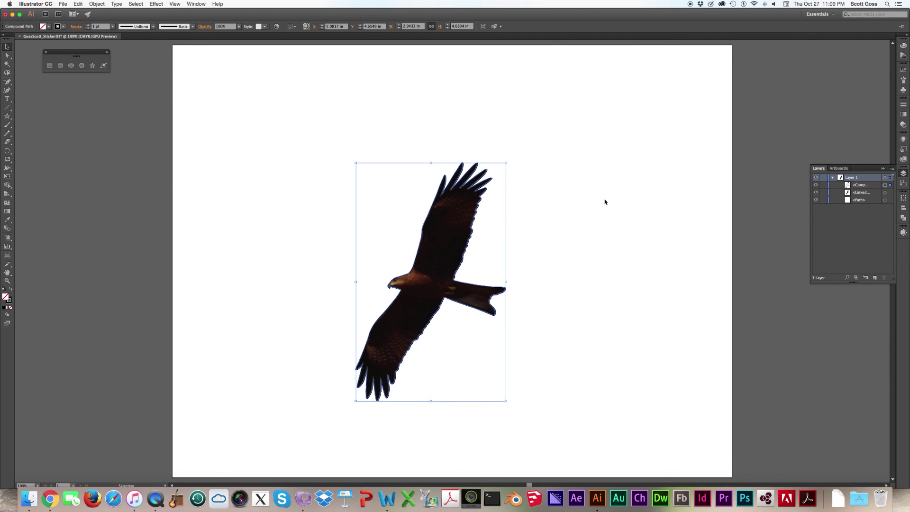
pyautogui.press('a')
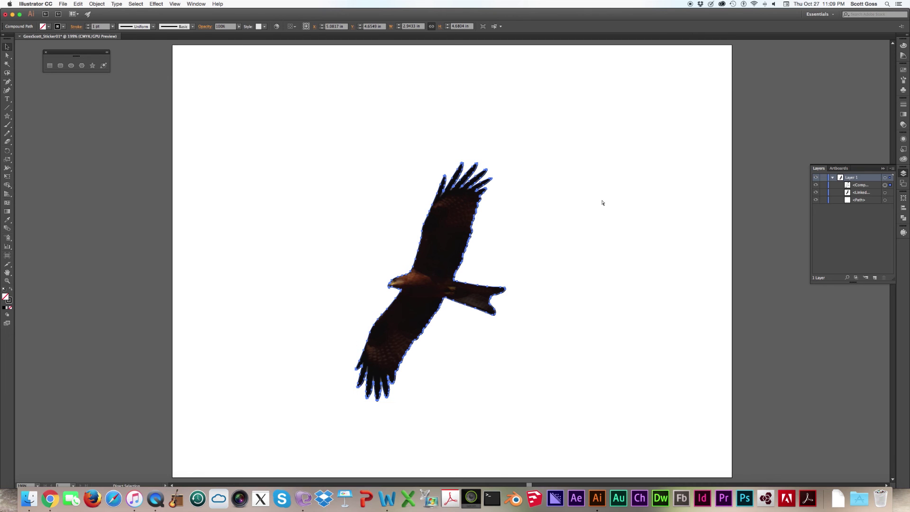
pyautogui.press('Delete')
pyautogui.press('v')
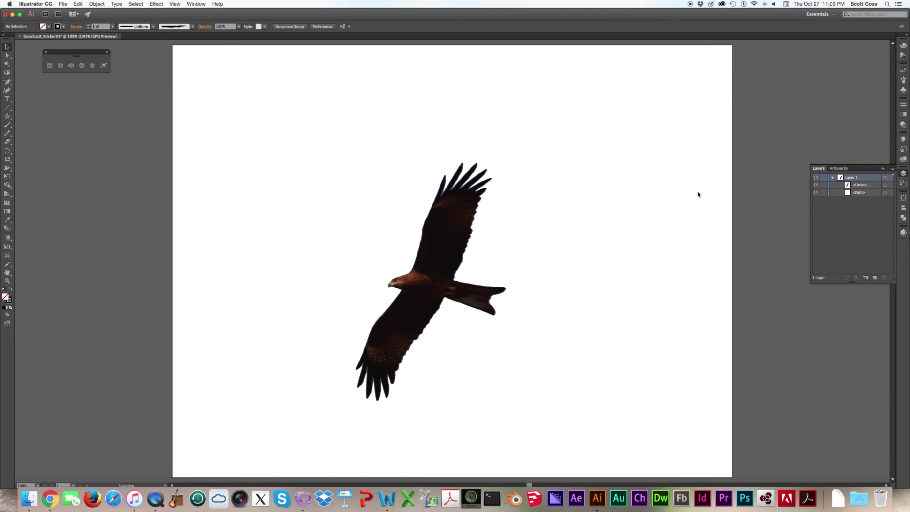
# - Add a new Layer 2 and paste the outline, undoing the offset paste
pyautogui.click(876, 278)
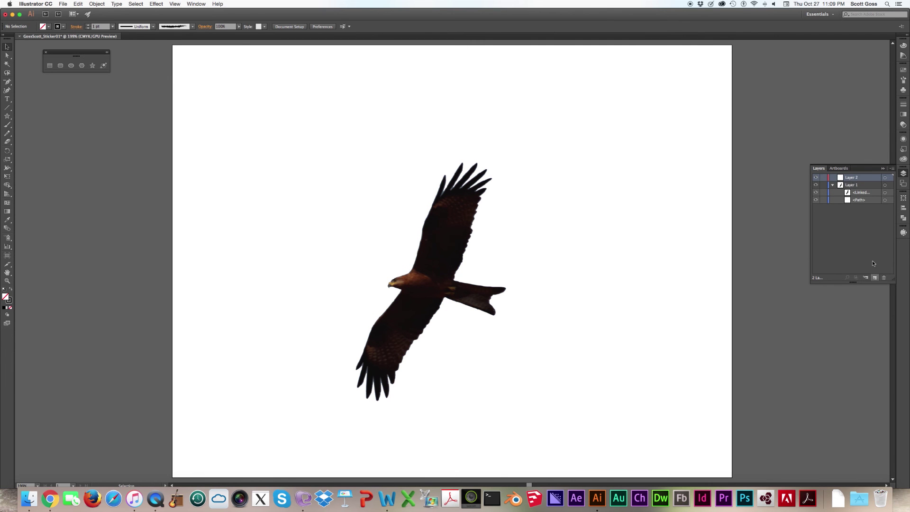
pyautogui.press('a')
pyautogui.press('super+v')
pyautogui.press('v')
pyautogui.press('super+z')
# - Paste the outline in place on Layer 2 and set its stroke weight to 0 pt
pyautogui.press('super+f')
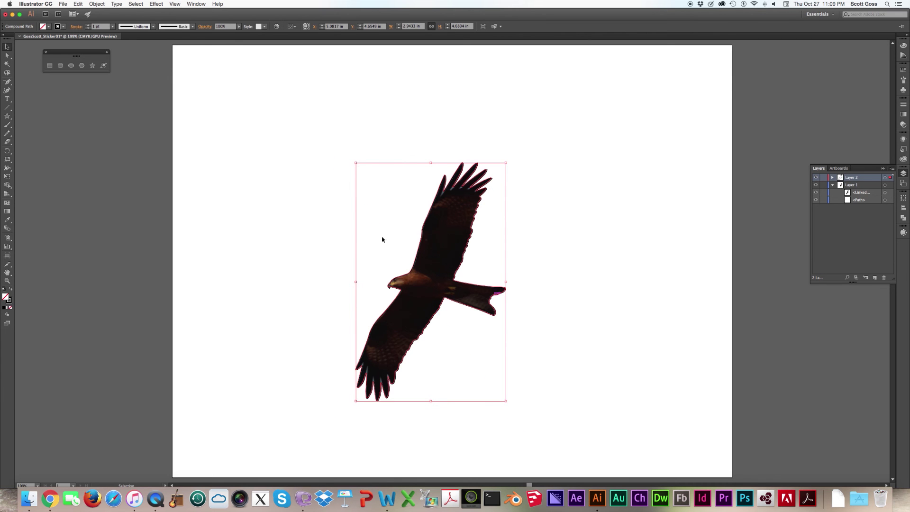
pyautogui.click(8, 300)
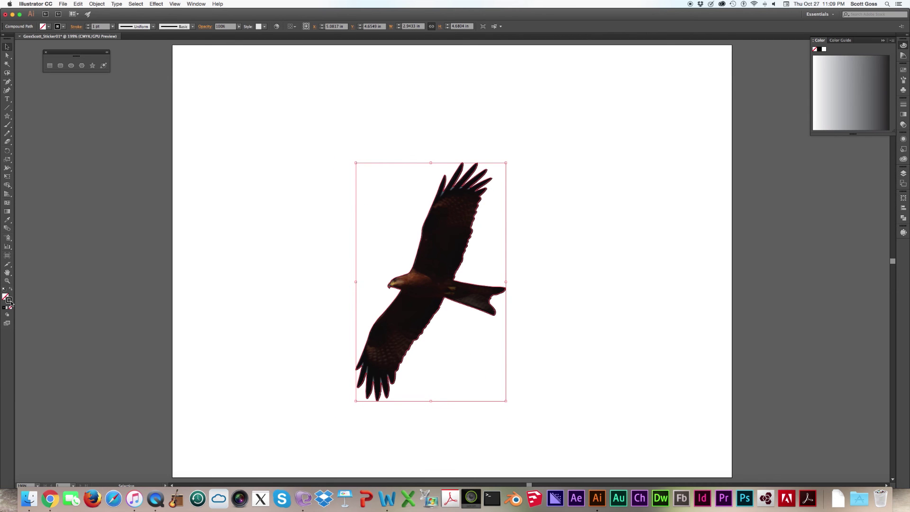
pyautogui.click(903, 105)
pyautogui.click(868, 108)
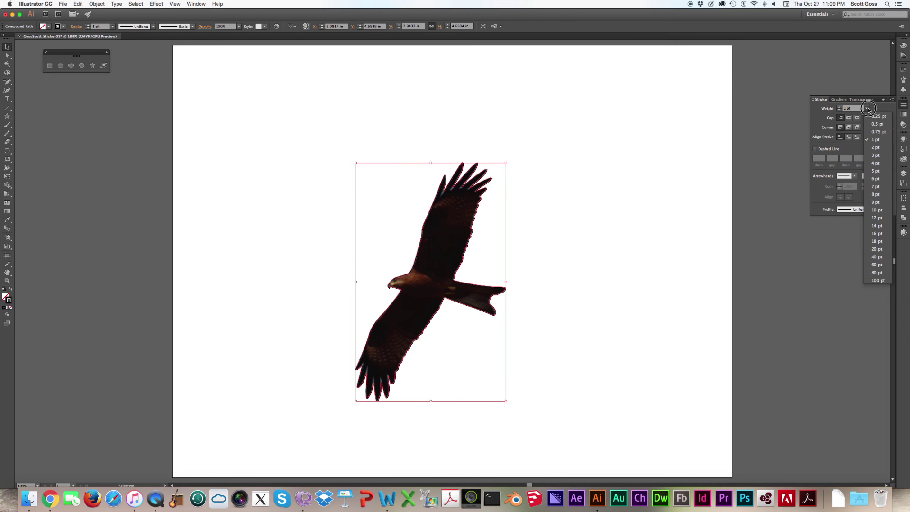
pyautogui.click(868, 108)
pyautogui.click(846, 108)
pyautogui.doubleClick(846, 108)
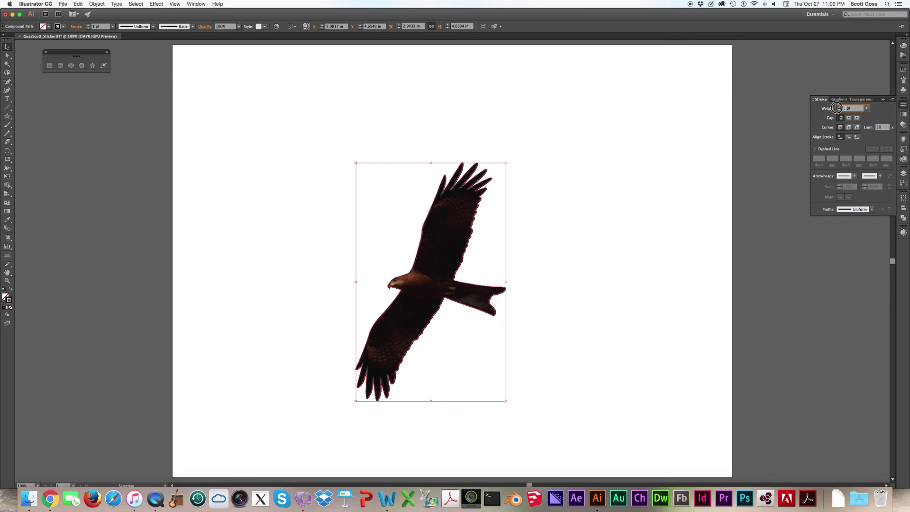
pyautogui.write('0')
pyautogui.press('Return')
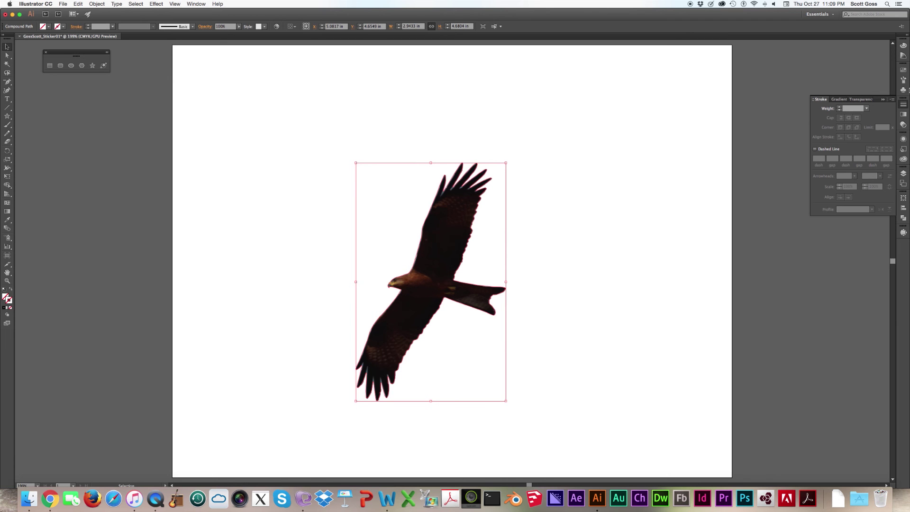
# - Open the Swatches panel, browse its options menu, and deselect the outline path
pyautogui.click(904, 71)
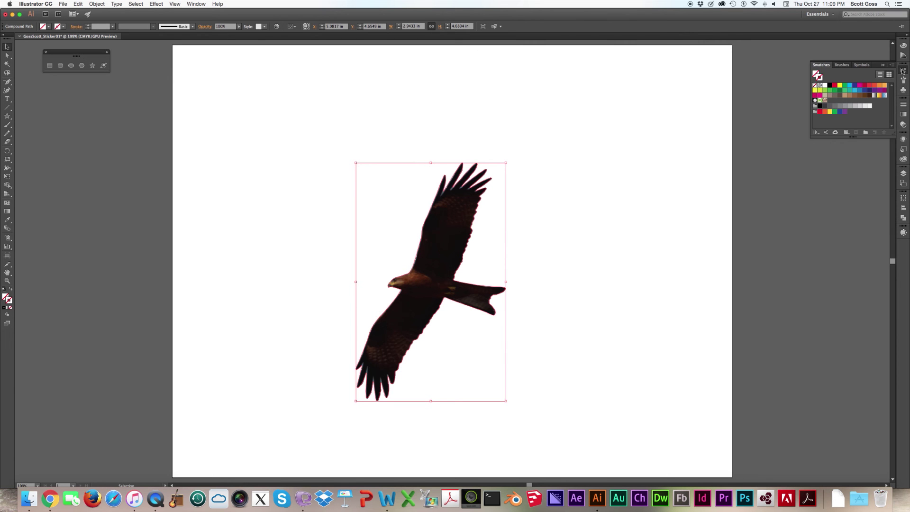
pyautogui.click(893, 66)
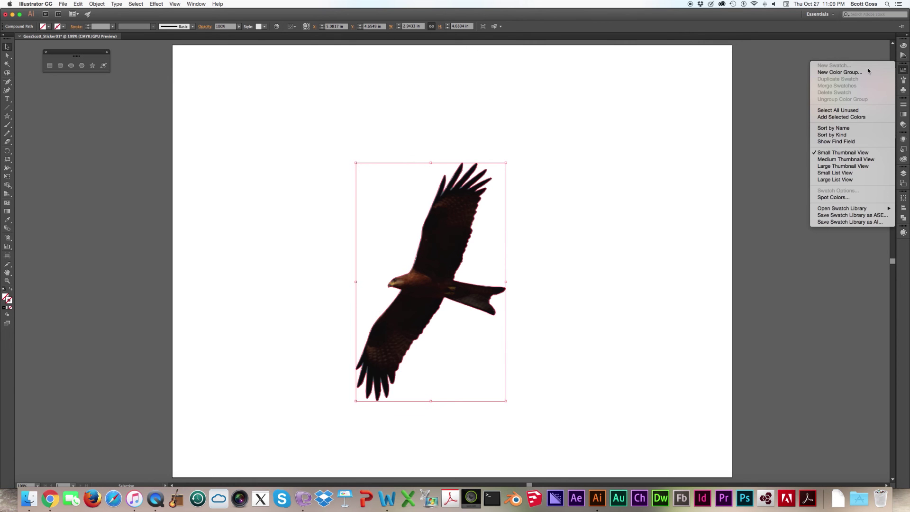
pyautogui.click(789, 89)
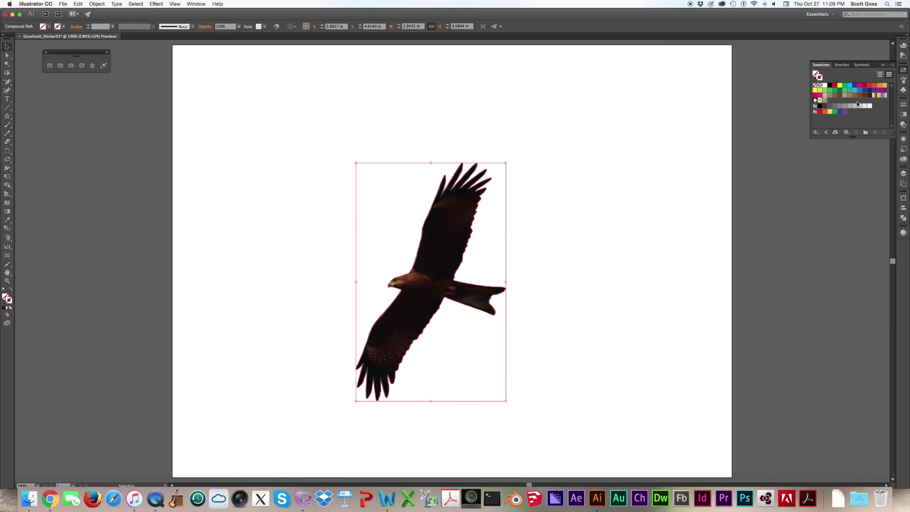
pyautogui.click(631, 204)
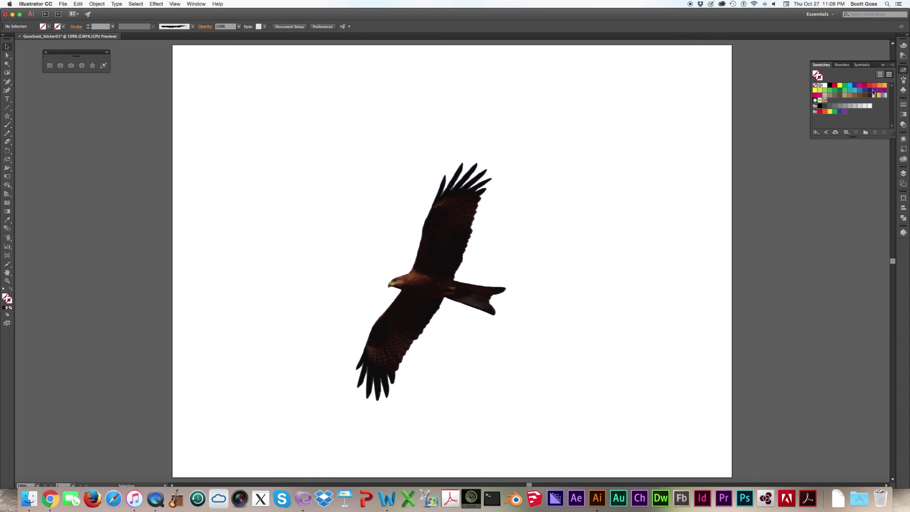
pyautogui.click(892, 66)
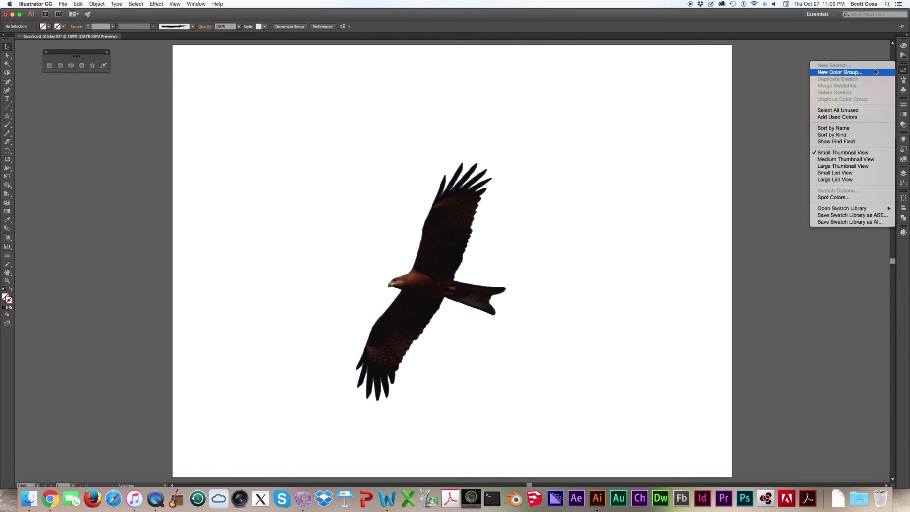
pyautogui.click(783, 172)
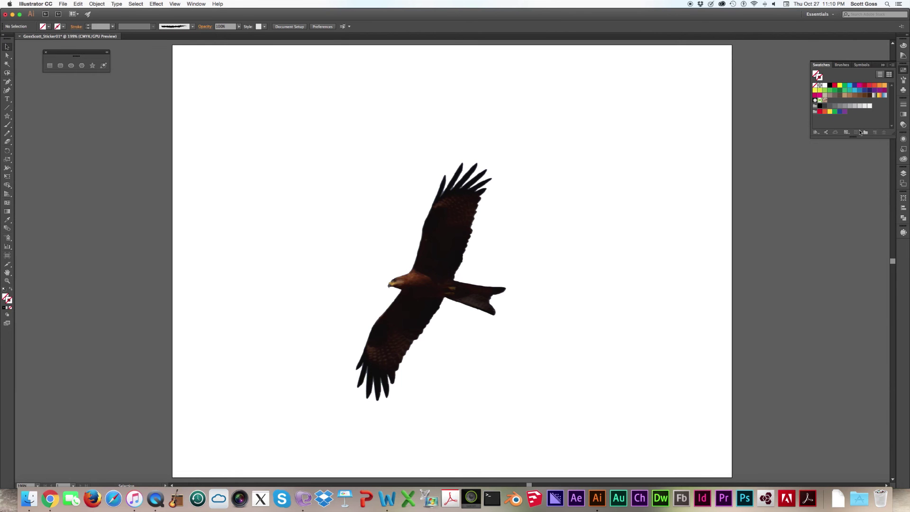
# - Try the New Color Group button, toggle list and thumbnail views, and browse the Swatches menu
pyautogui.click(861, 132)
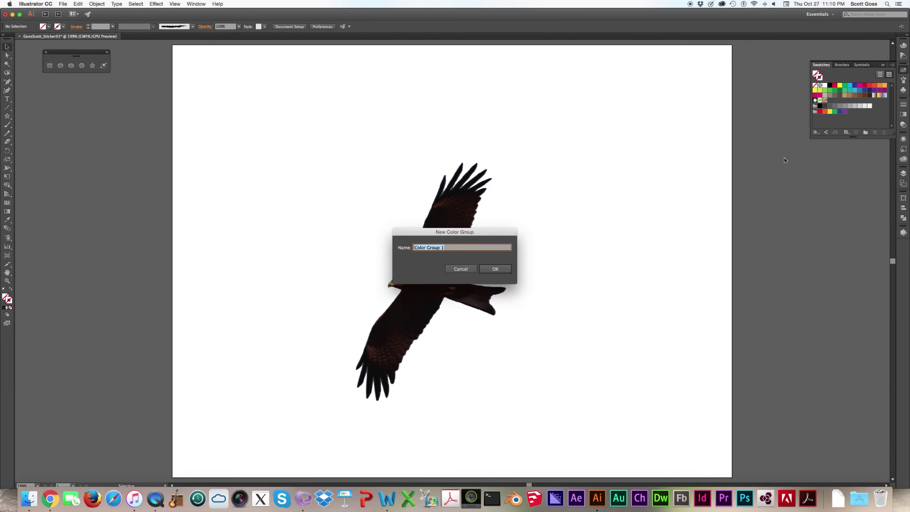
pyautogui.click(451, 269)
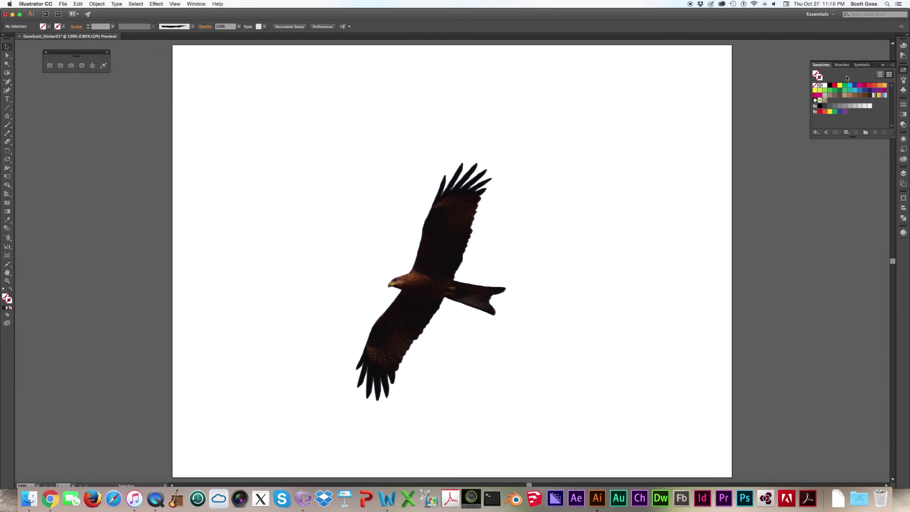
pyautogui.click(881, 75)
pyautogui.click(889, 74)
pyautogui.click(892, 65)
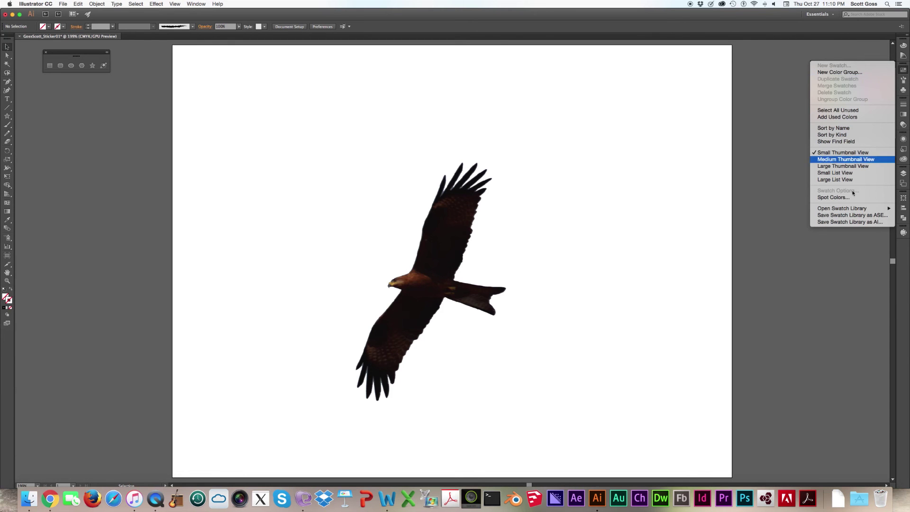
pyautogui.moveTo(857, 209)
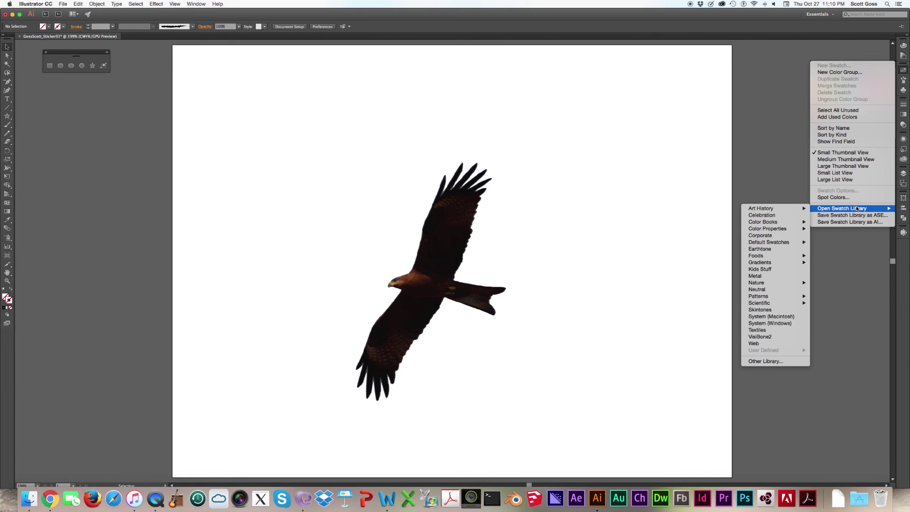
pyautogui.click(759, 162)
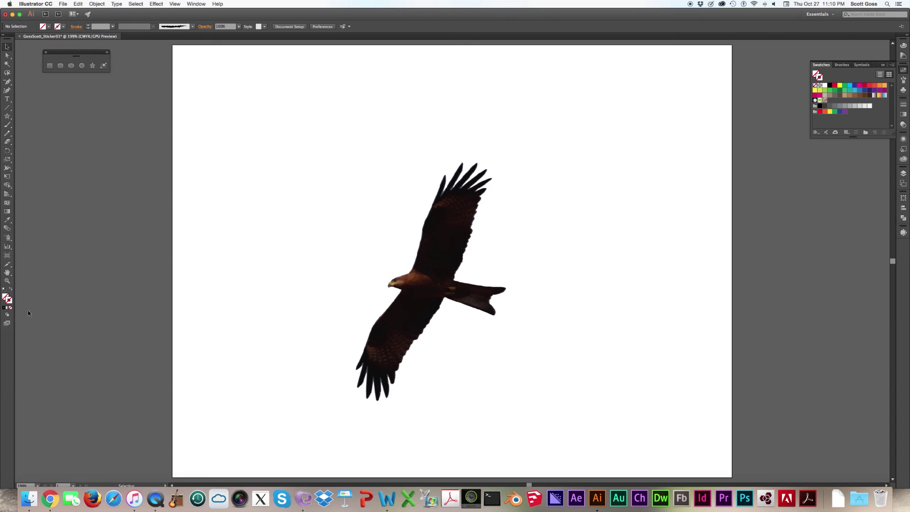
pyautogui.doubleClick(13, 305)
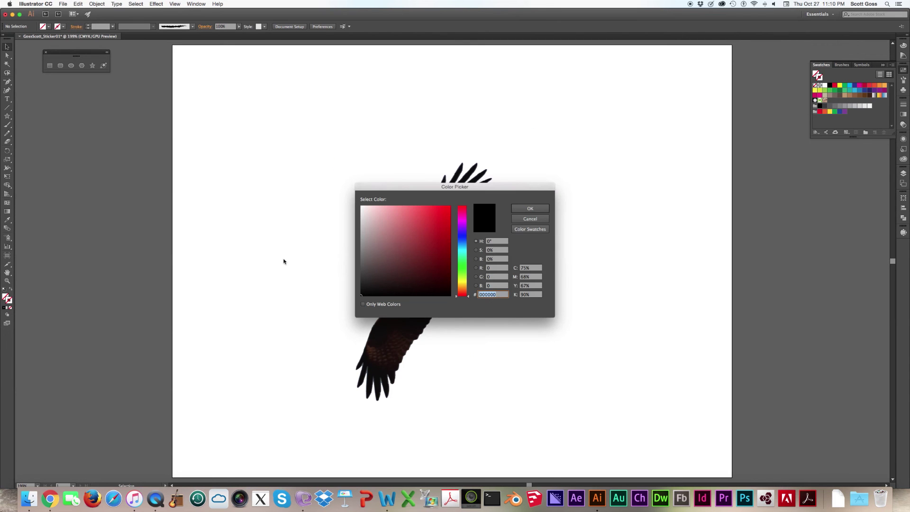
pyautogui.click(515, 229)
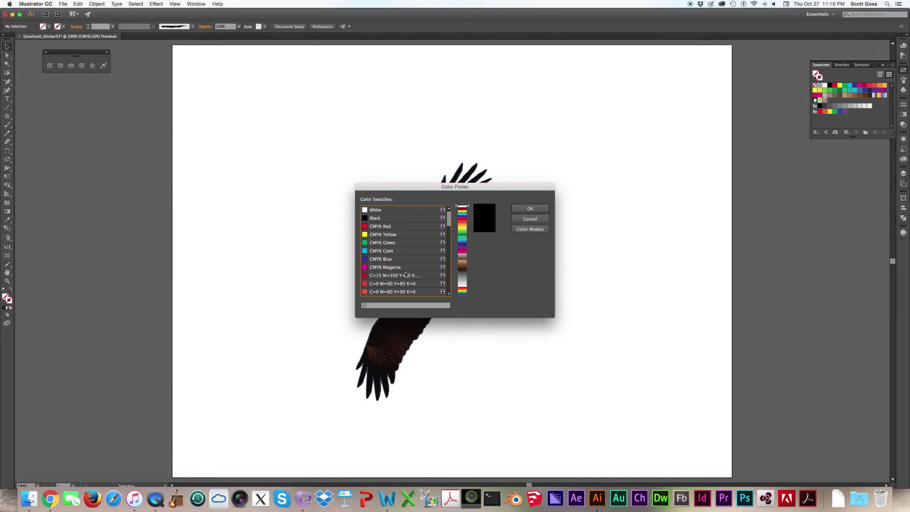
pyautogui.scroll(-10, 406, 275)
pyautogui.scroll(10, 405, 274)
pyautogui.click(394, 210)
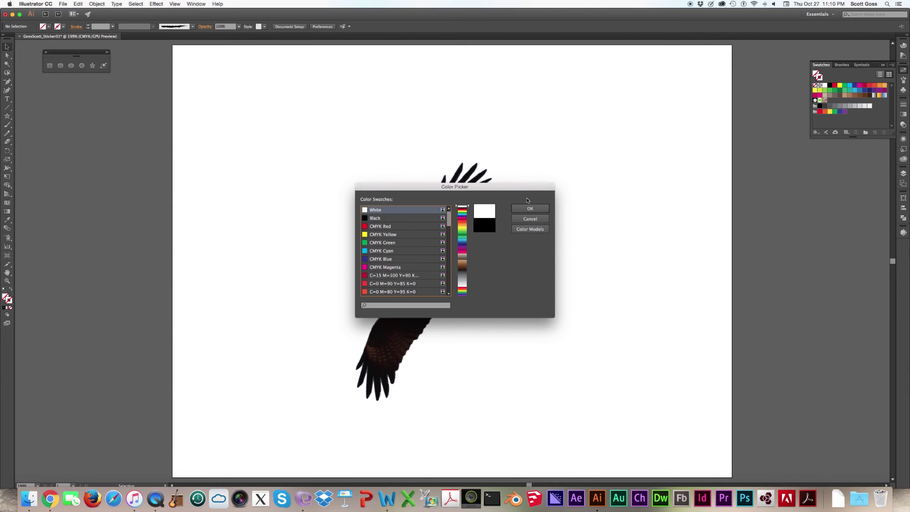
pyautogui.click(530, 219)
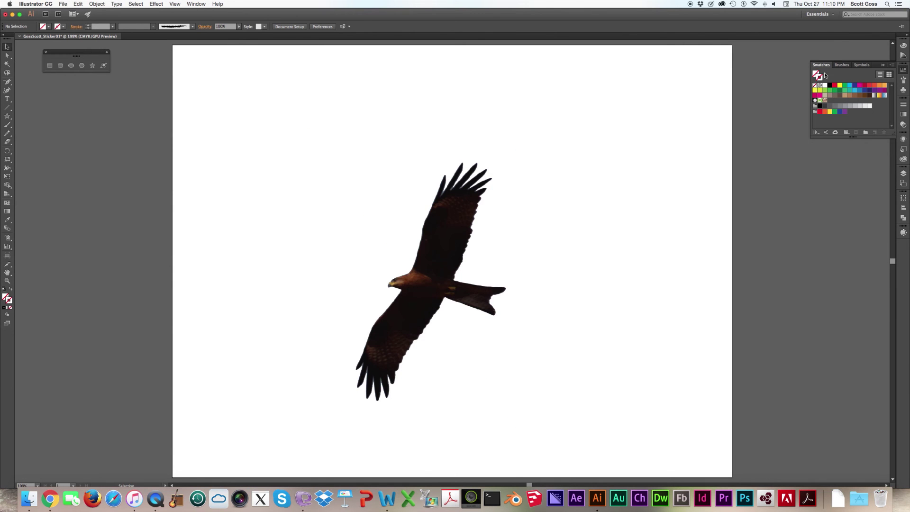
pyautogui.click(892, 65)
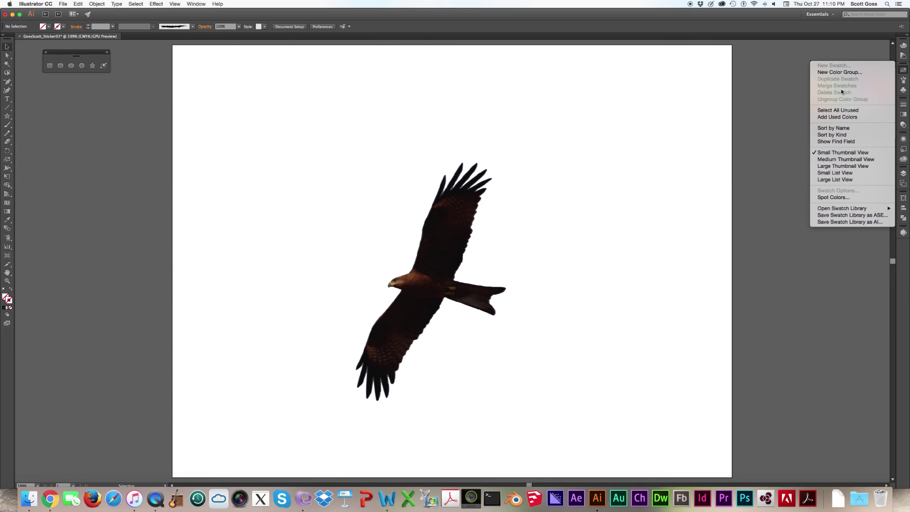
pyautogui.click(795, 121)
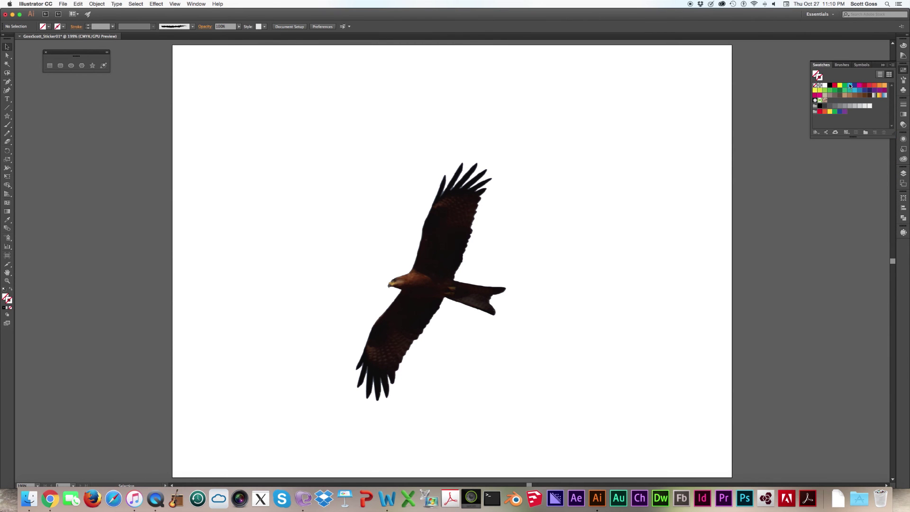
pyautogui.click(891, 65)
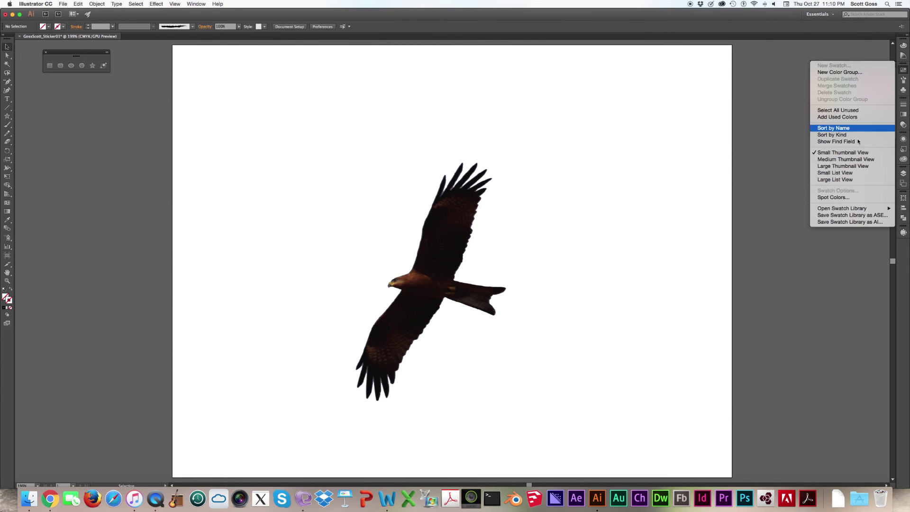
pyautogui.click(846, 198)
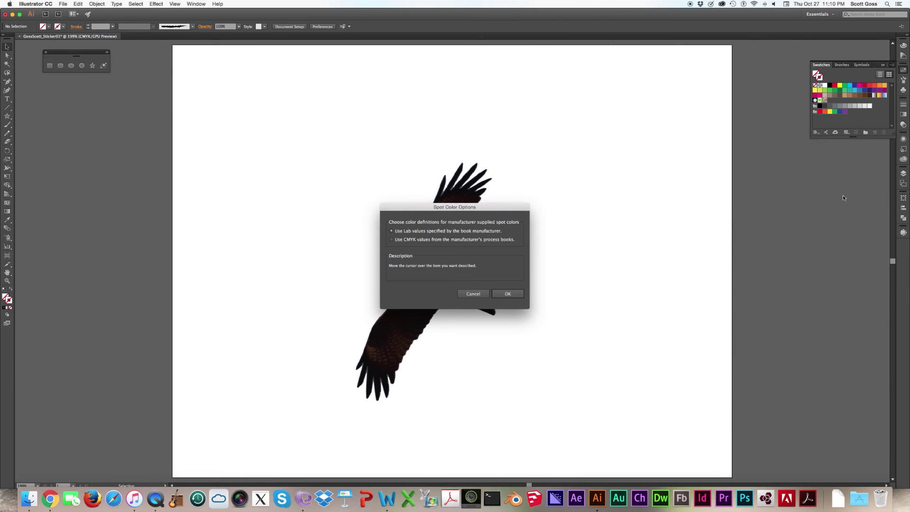
pyautogui.click(473, 294)
pyautogui.click(892, 65)
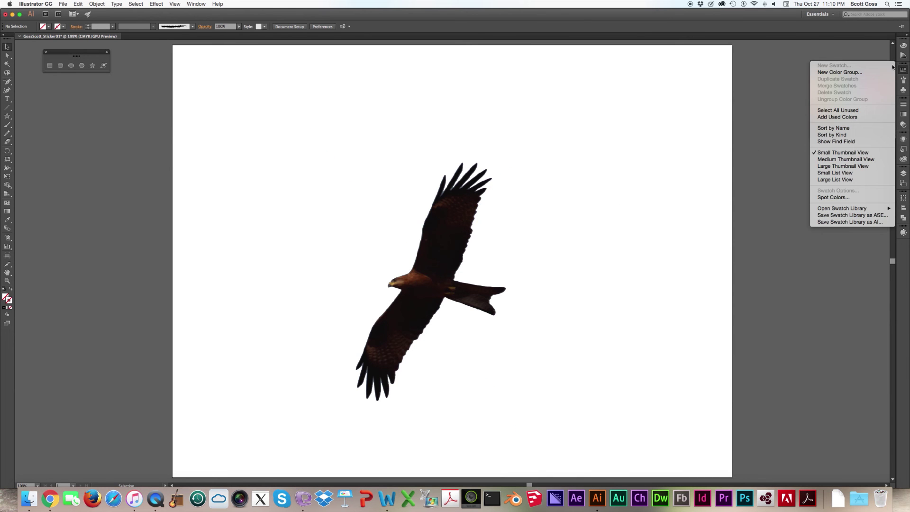
pyautogui.click(808, 100)
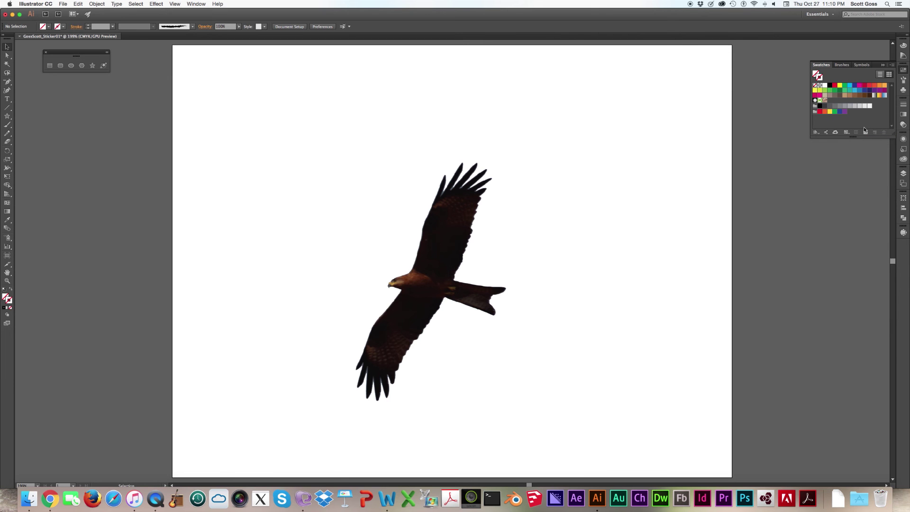
# - Set the stroke to black and start a new swatch with Color Type Spot Color
pyautogui.click(829, 85)
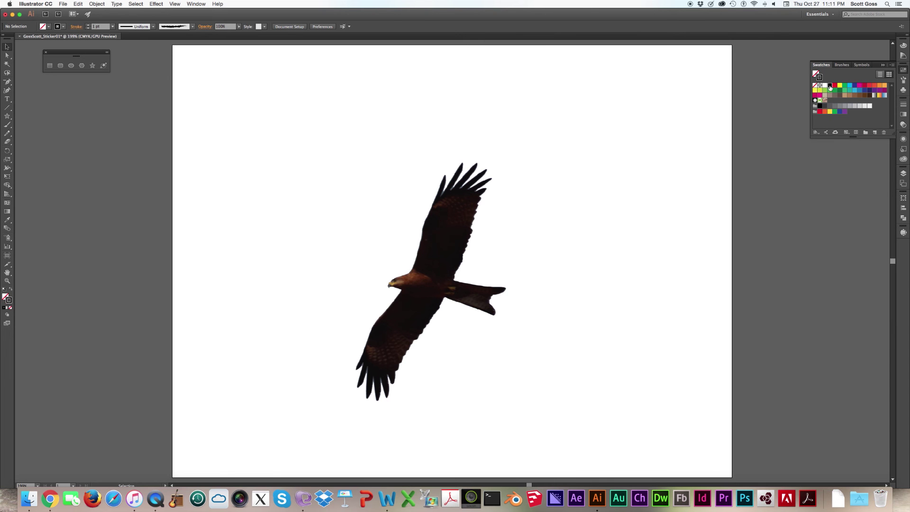
pyautogui.click(876, 134)
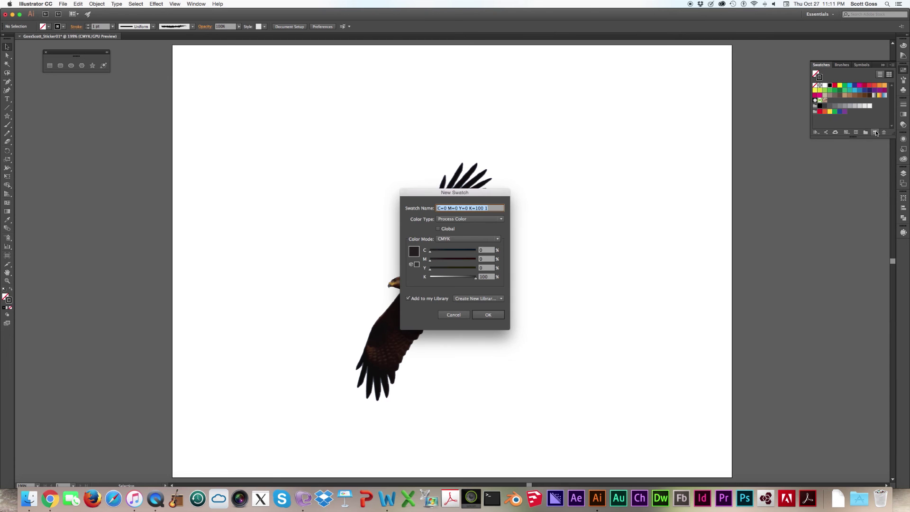
pyautogui.click(454, 315)
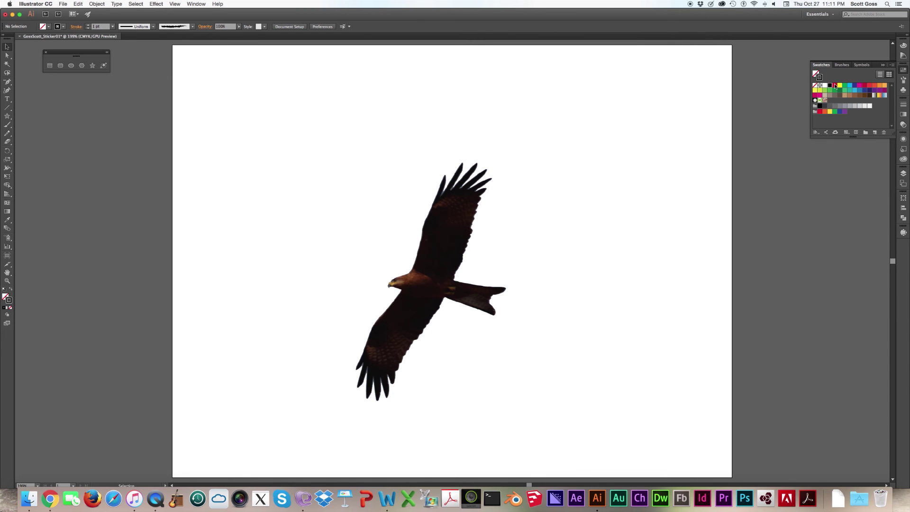
pyautogui.click(875, 132)
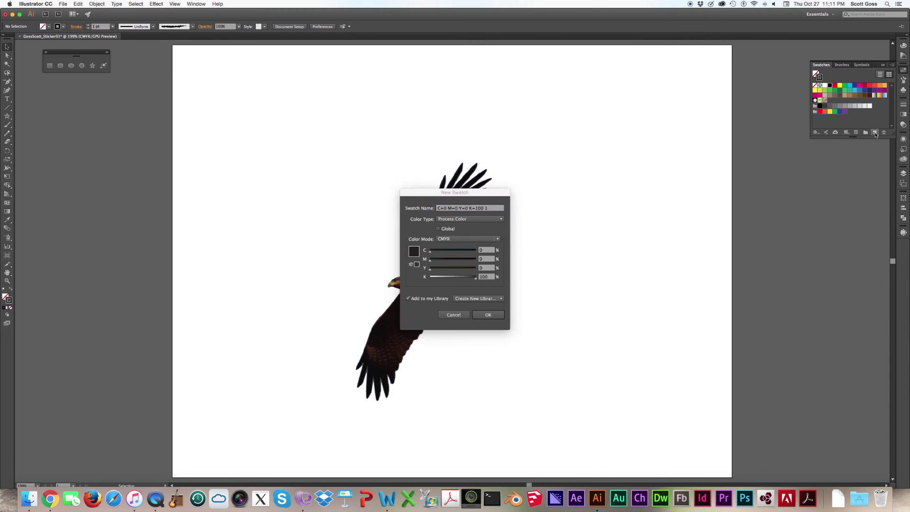
pyautogui.click(478, 221)
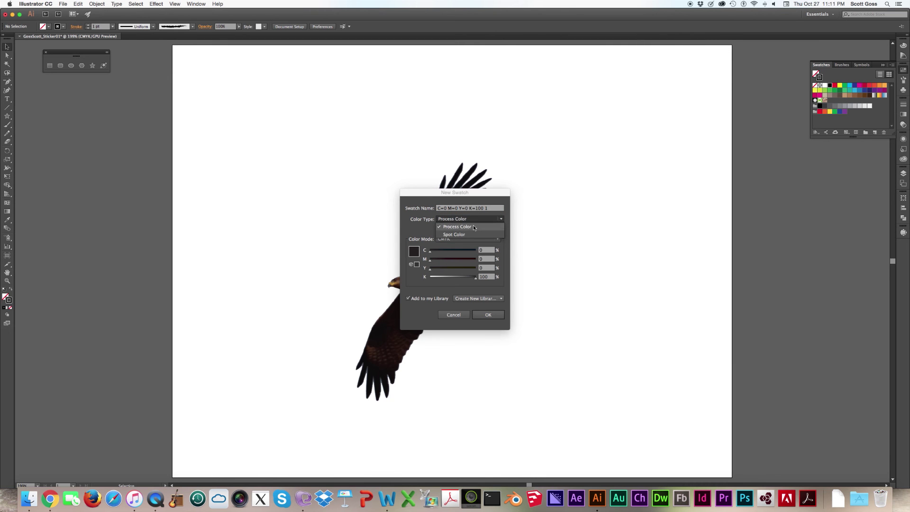
pyautogui.click(472, 227)
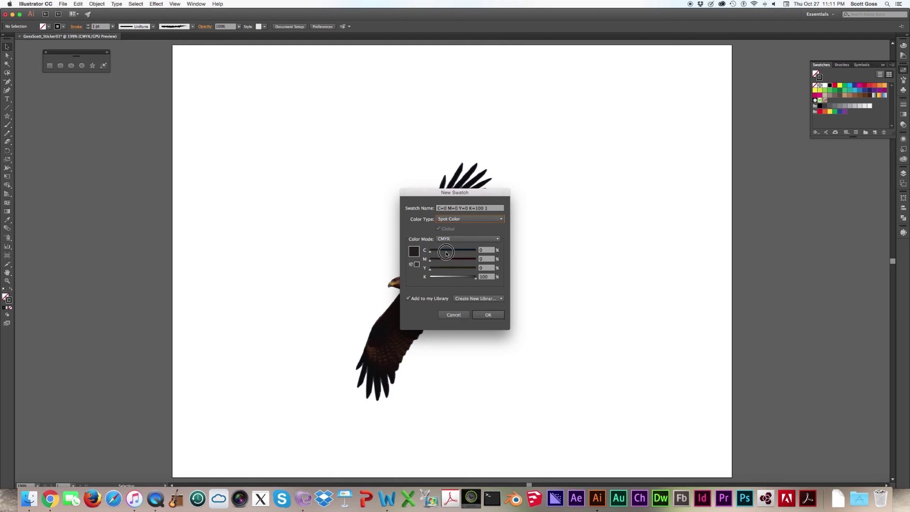
# - Mix the swatch to C=0 M=100 Y=0 K=0 magenta and add it
pyautogui.moveTo(435, 254)
pyautogui.mouseDown()
pyautogui.moveTo(469, 251)
pyautogui.moveTo(460, 260)
pyautogui.moveTo(474, 260)
pyautogui.moveTo(441, 261)
pyautogui.moveTo(476, 268)
pyautogui.moveTo(429, 279)
pyautogui.moveTo(474, 259)
pyautogui.moveTo(430, 253)
pyautogui.mouseUp()
pyautogui.click(439, 261)
pyautogui.click(466, 279)
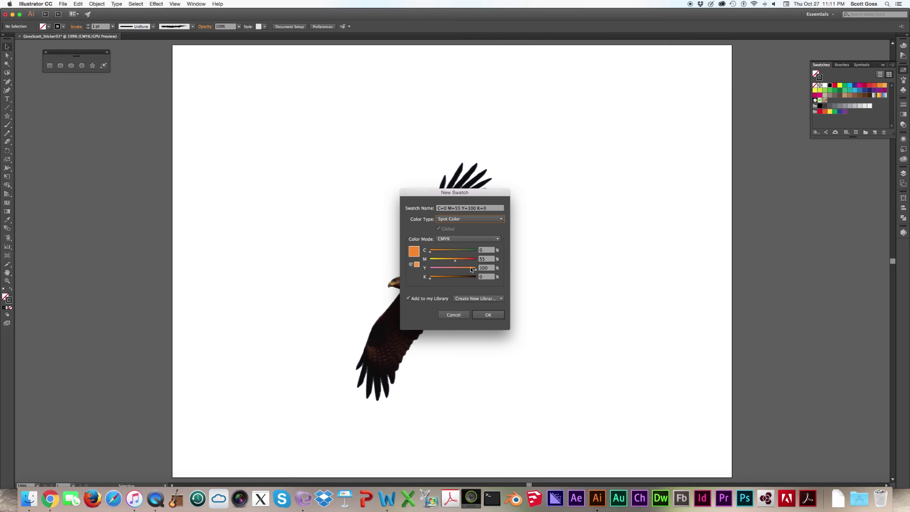
pyautogui.moveTo(476, 271); pyautogui.dragTo(427, 270)
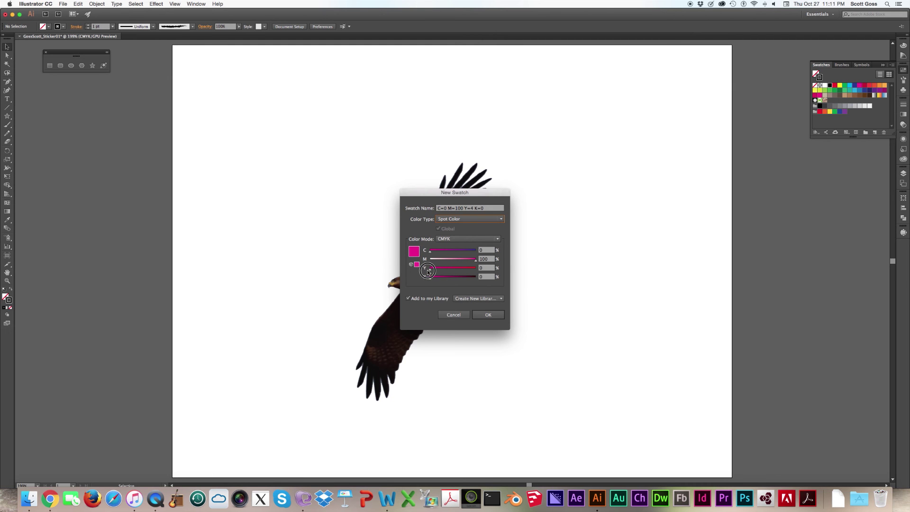
pyautogui.click(496, 320)
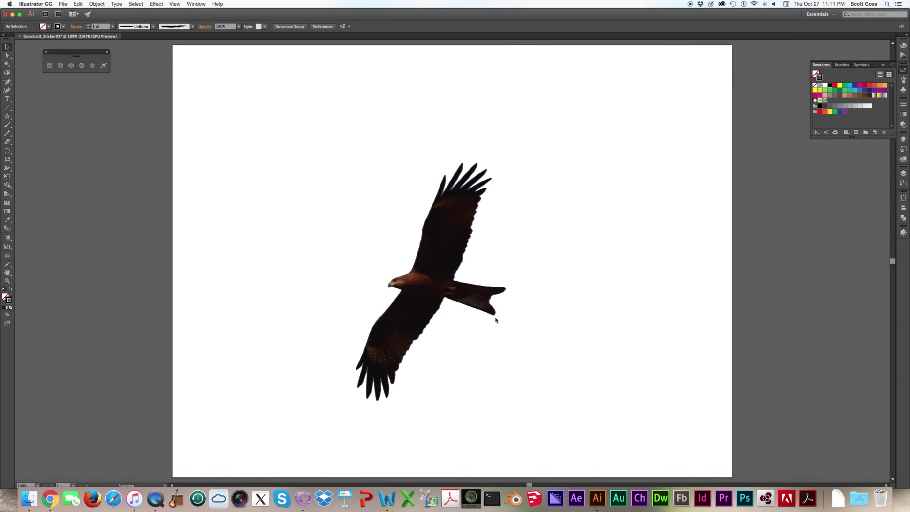
pyautogui.click(460, 264)
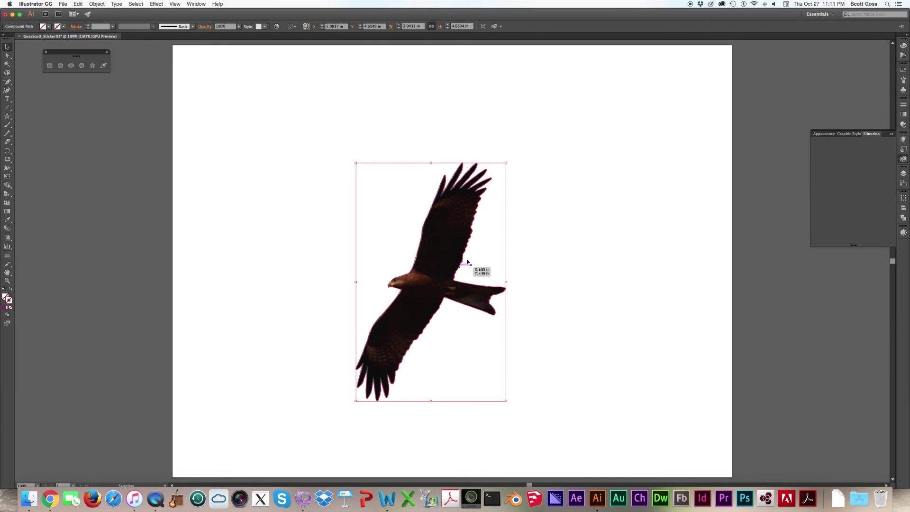
pyautogui.click(902, 71)
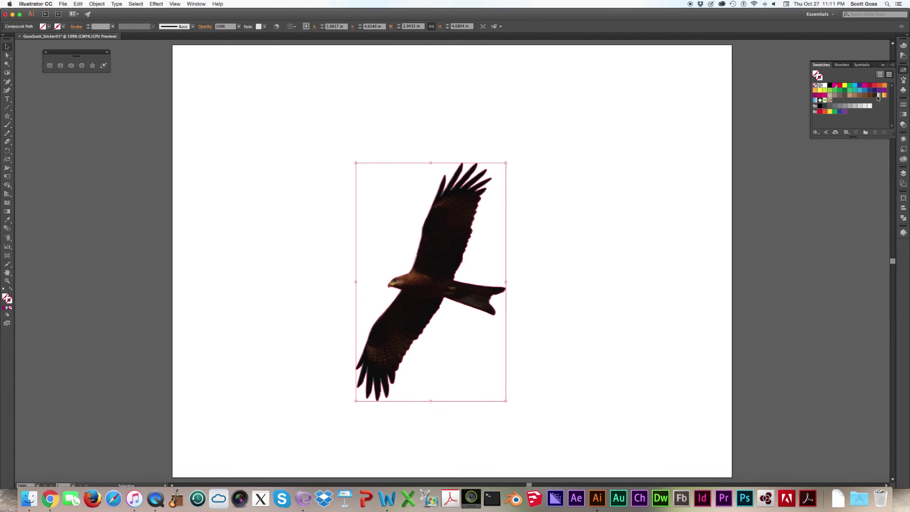
pyautogui.click(836, 86)
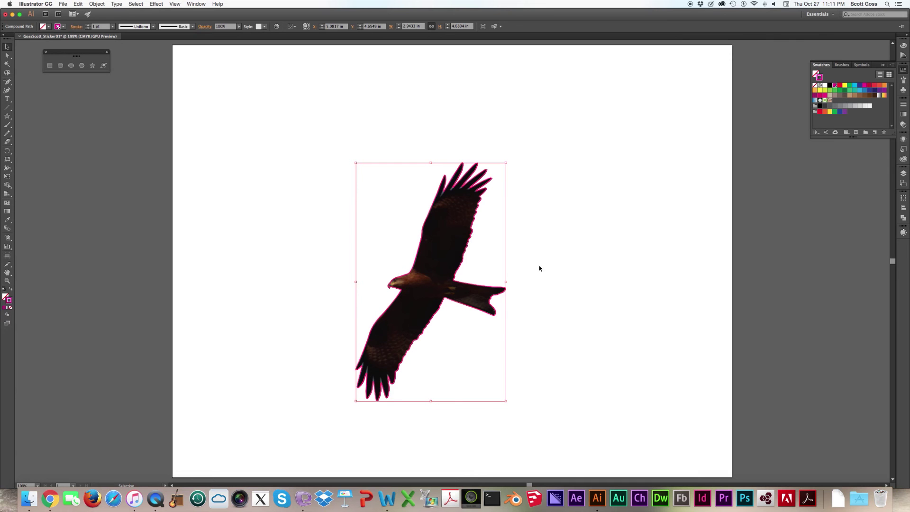
pyautogui.click(10, 308)
pyautogui.click(563, 285)
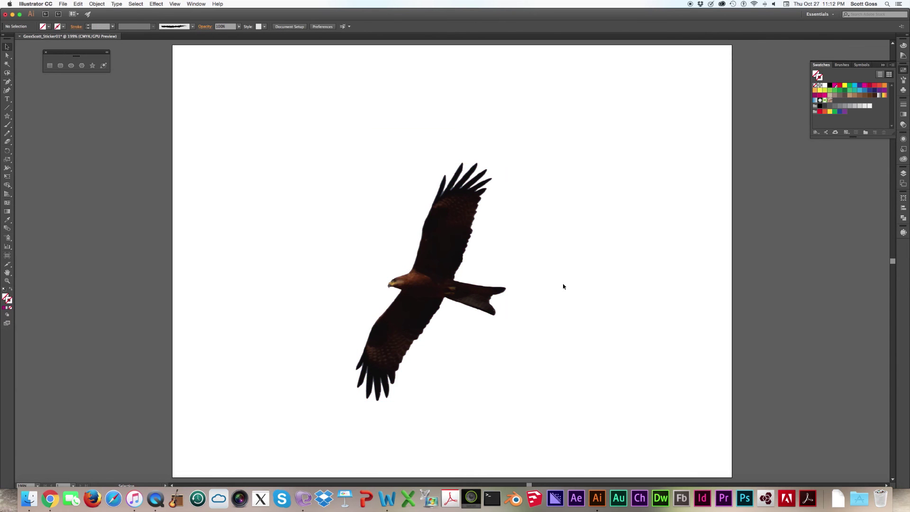
# - Rename the magenta spot swatch to ContourCut in Swatch Options, keeping CMYK colour mode
pyautogui.doubleClick(463, 260)
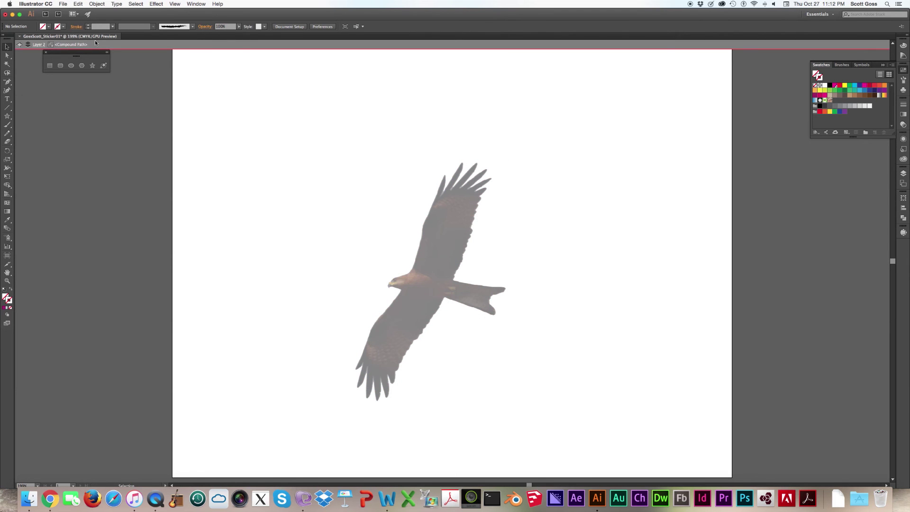
pyautogui.click(74, 47)
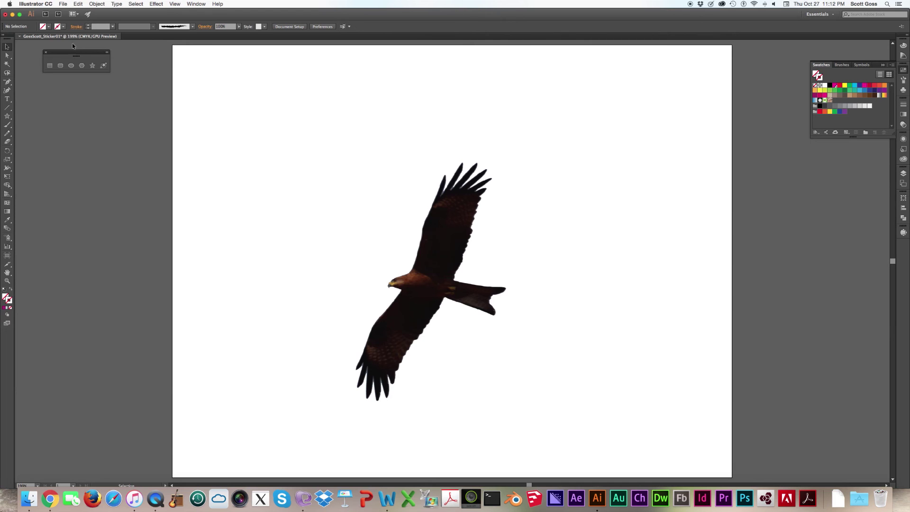
pyautogui.doubleClick(838, 87)
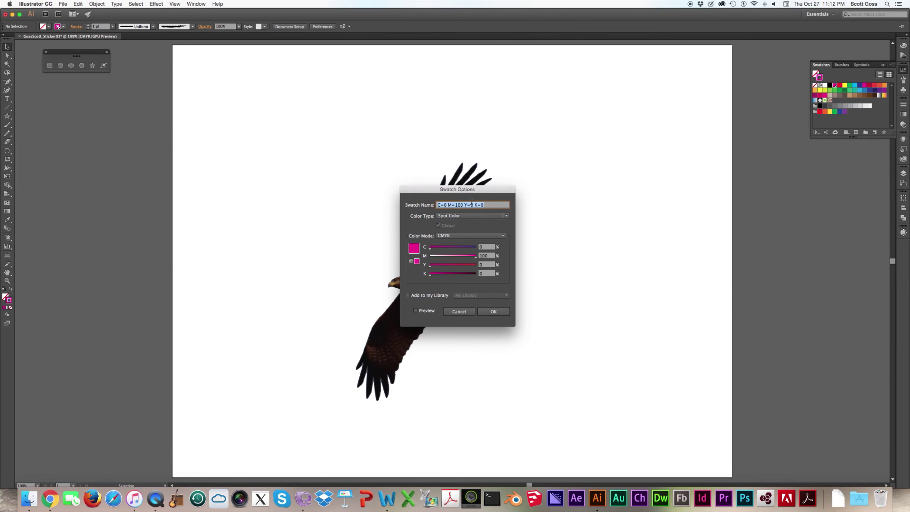
pyautogui.write('ContourCut')
pyautogui.moveTo(466, 205); pyautogui.dragTo(435, 205)
pyautogui.click(485, 235)
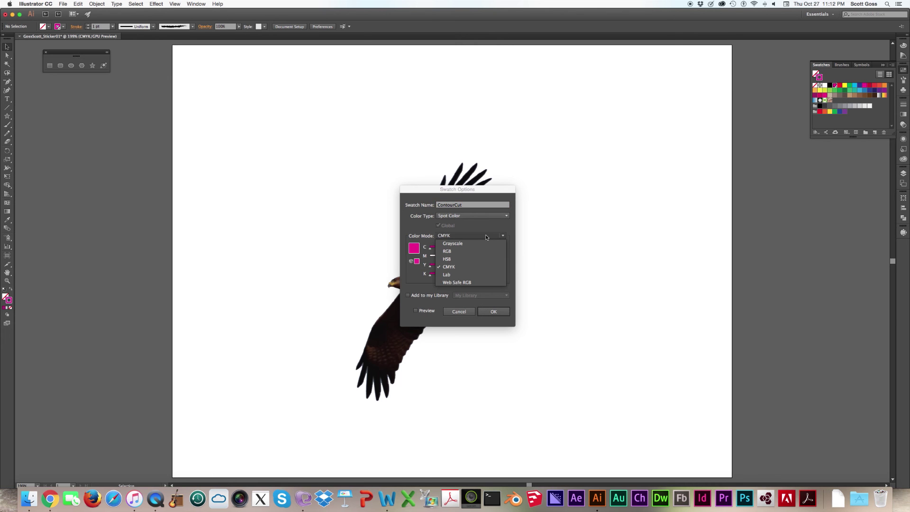
pyautogui.click(486, 234)
pyautogui.click(492, 313)
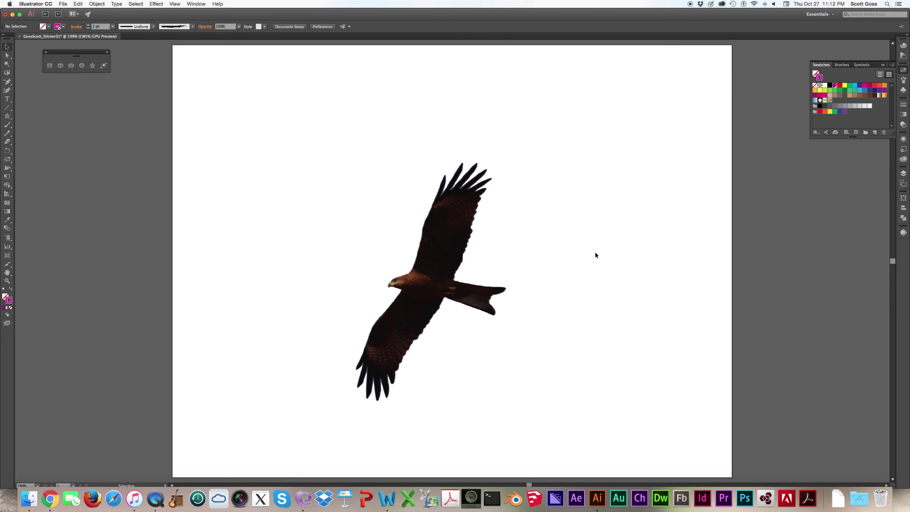
# - Pull all four artboard edges in to frame the eagle at about 3.55 × 4.93 in
pyautogui.click(61, 6)
pyautogui.click(86, 152)
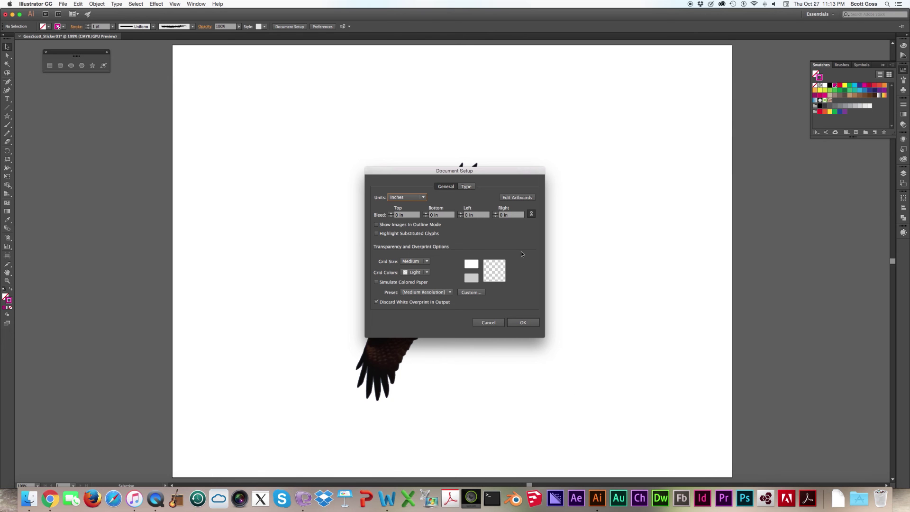
pyautogui.click(518, 198)
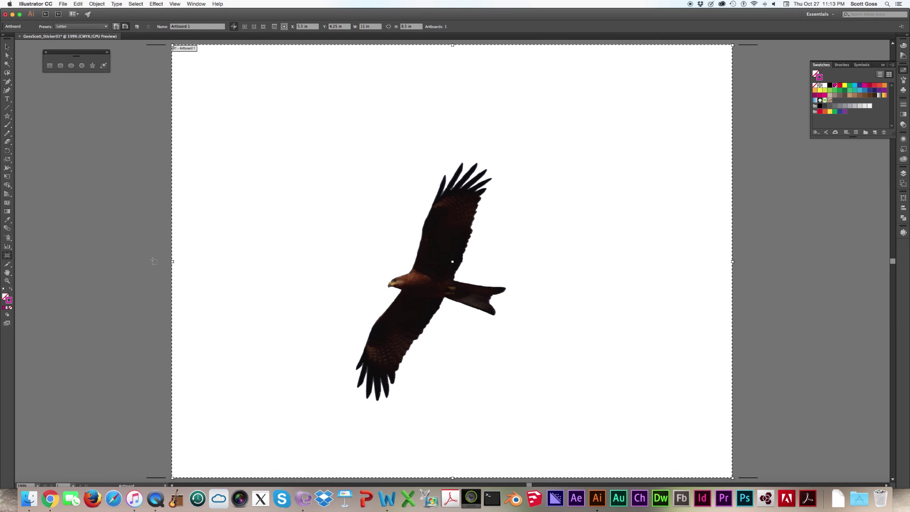
pyautogui.moveTo(174, 261); pyautogui.dragTo(346, 270)
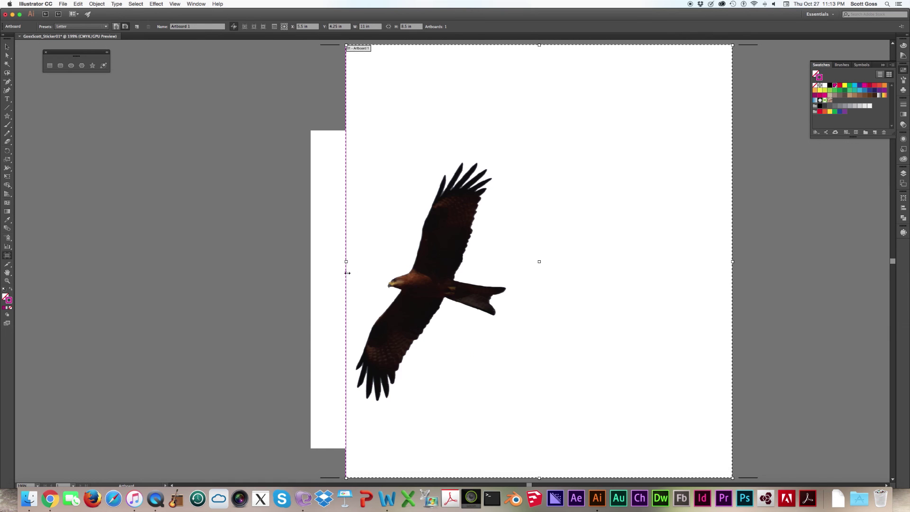
pyautogui.moveTo(539, 478); pyautogui.dragTo(529, 406)
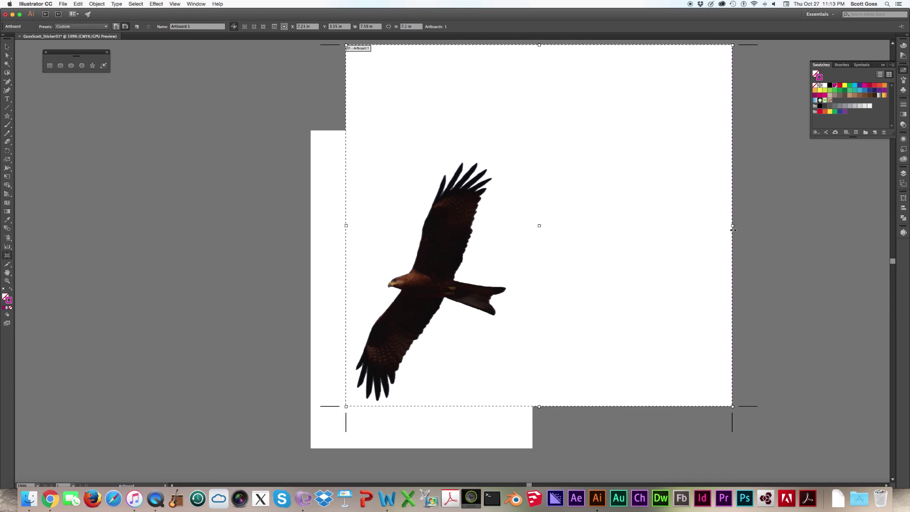
pyautogui.moveTo(733, 226); pyautogui.dragTo(527, 241)
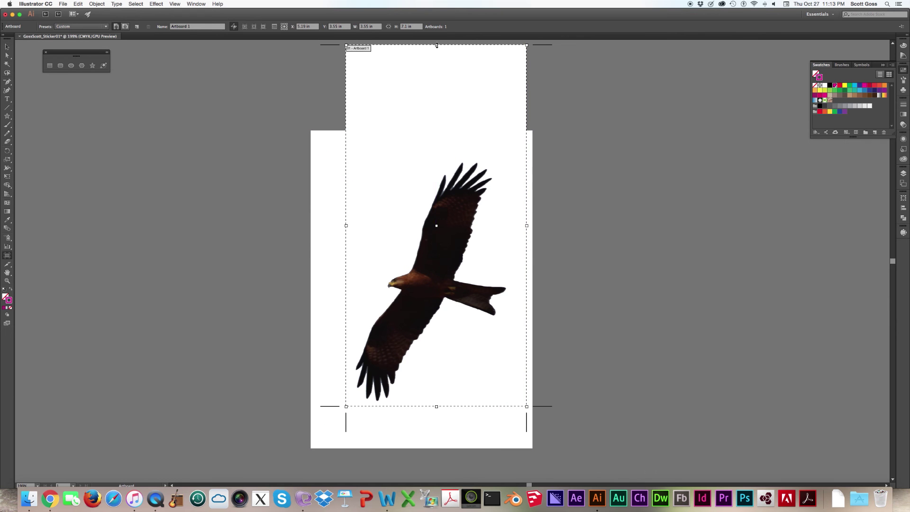
pyautogui.moveTo(437, 45); pyautogui.dragTo(436, 156)
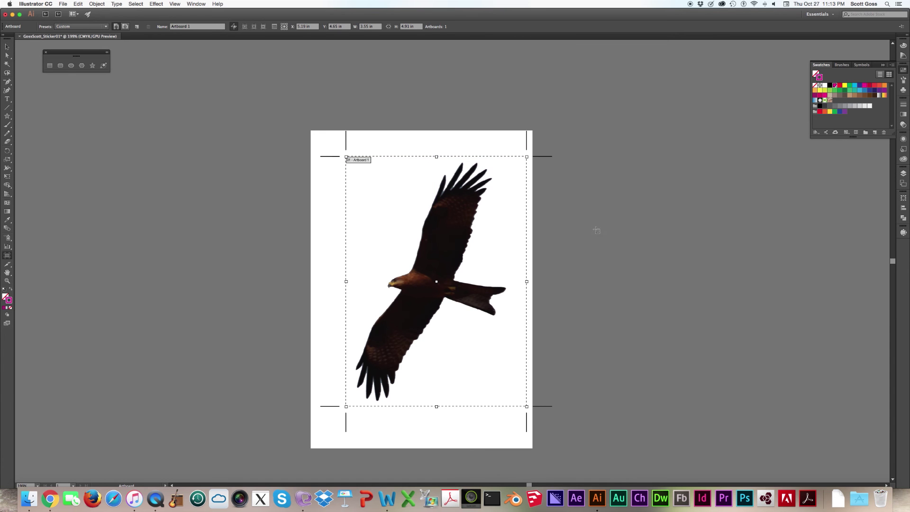
pyautogui.press('Return')
pyautogui.press('Escape')
pyautogui.click(8, 47)
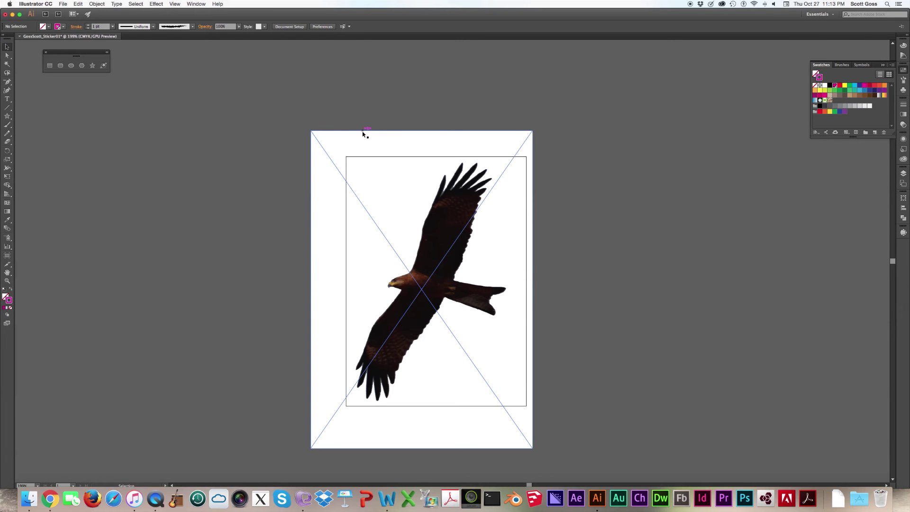
# - Select the placed eagle photo and bring up the File menu
pyautogui.click(363, 134)
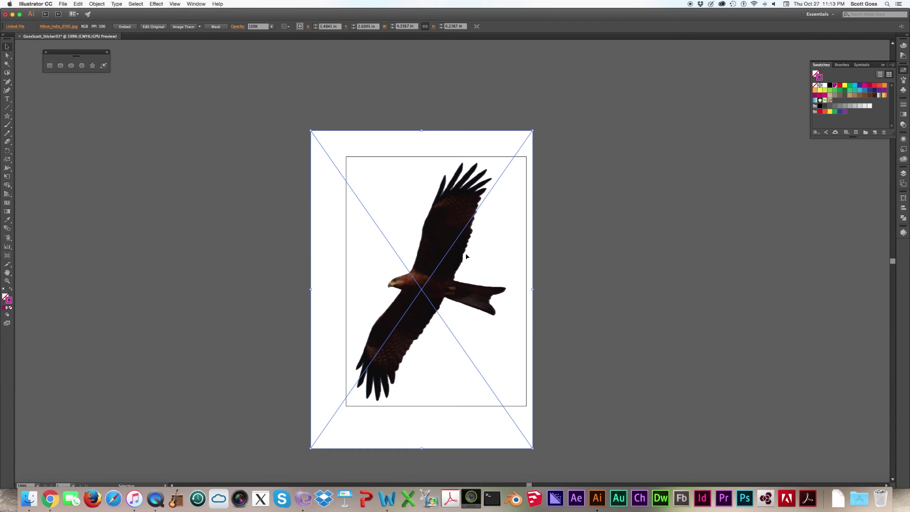
pyautogui.click(62, 4)
pyautogui.click(63, 5)
pyautogui.click(63, 4)
pyautogui.click(63, 5)
pyautogui.click(63, 4)
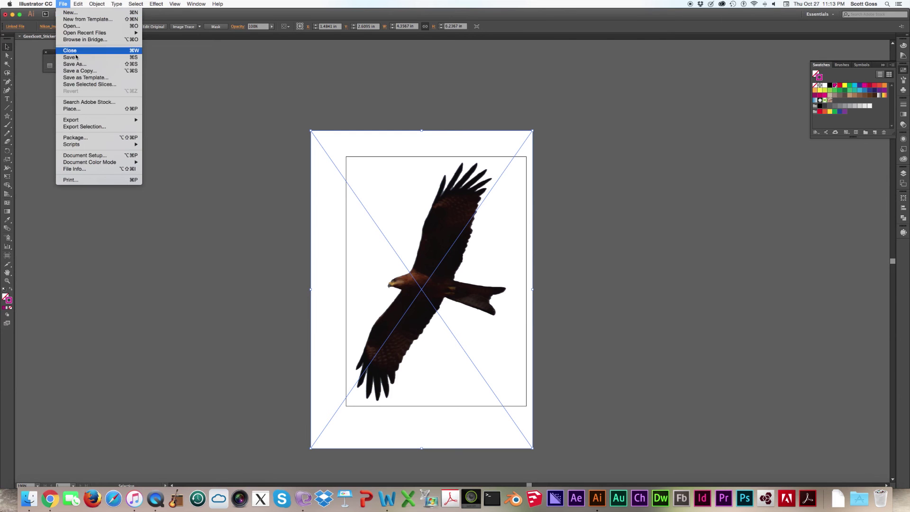
# - Save the document as Adobe PDF into the Dropbox folder
pyautogui.click(87, 75)
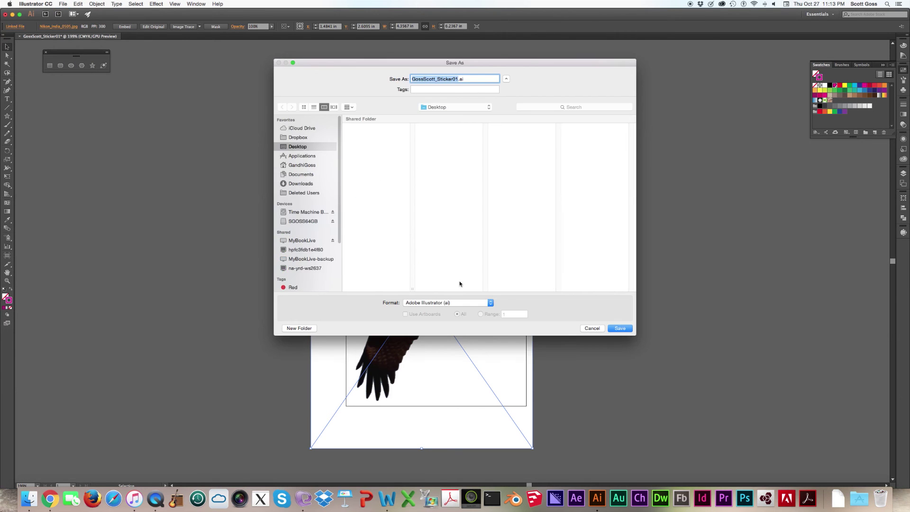
pyautogui.click(460, 303)
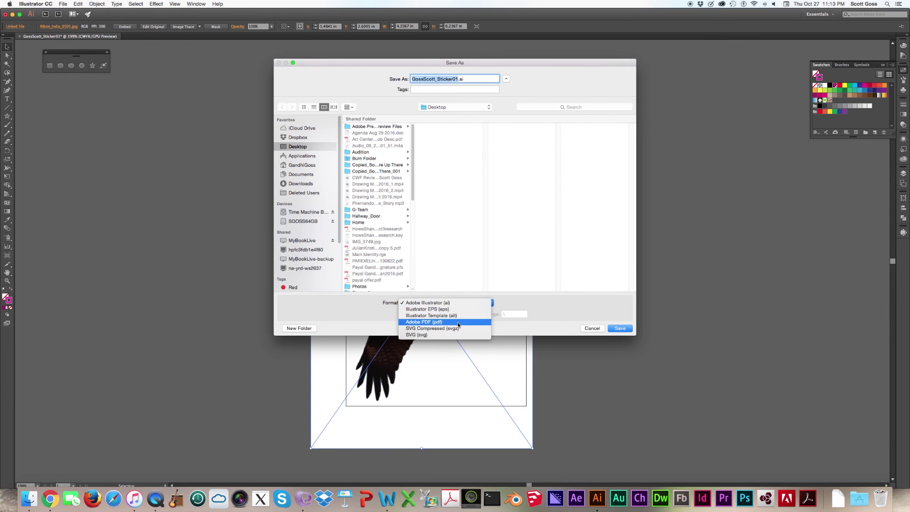
pyautogui.click(456, 323)
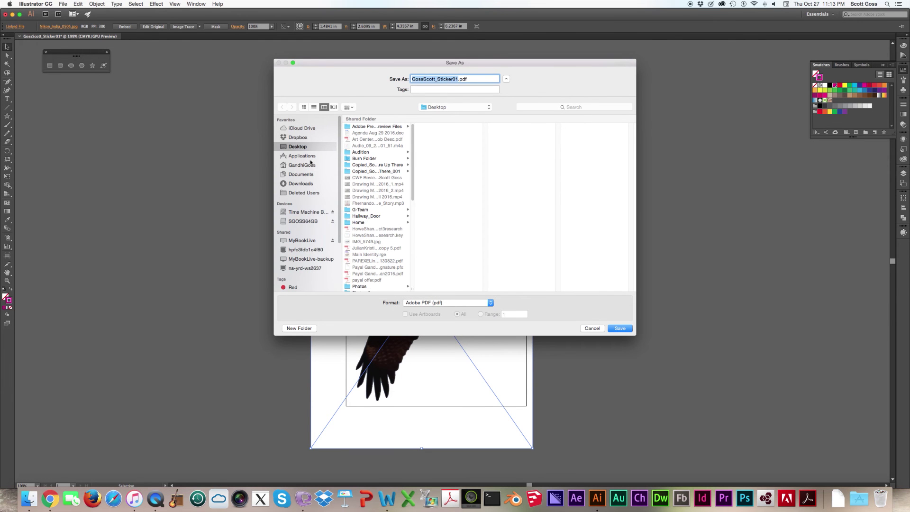
pyautogui.click(301, 137)
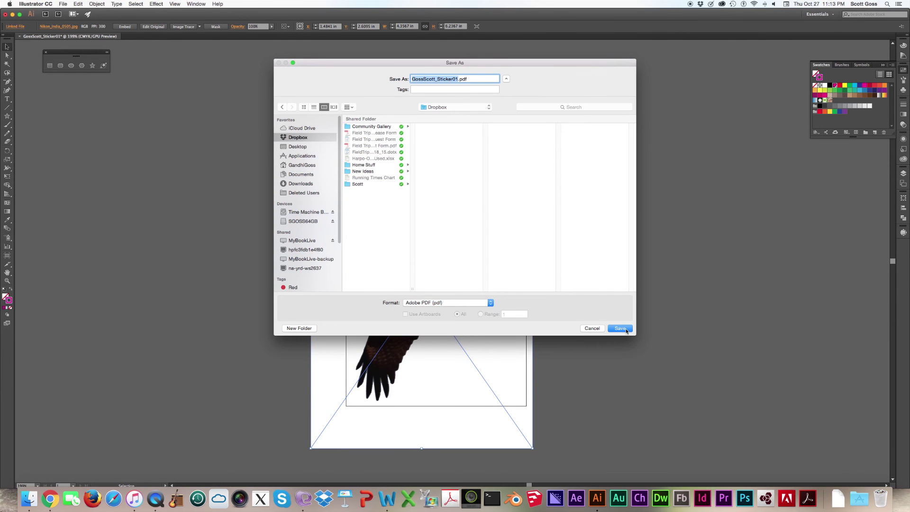
pyautogui.press('Return')
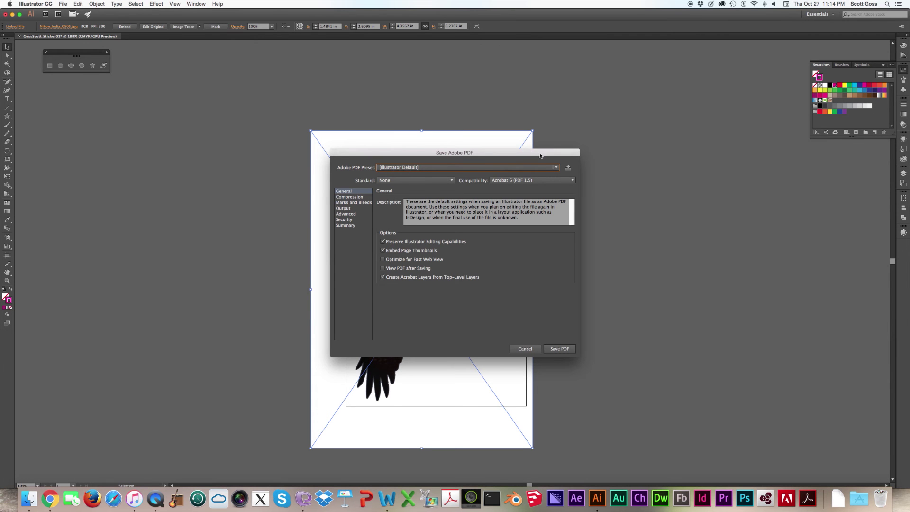
# - Apply the [PDF/X-4:2008] preset and save the PDF
pyautogui.click(555, 167)
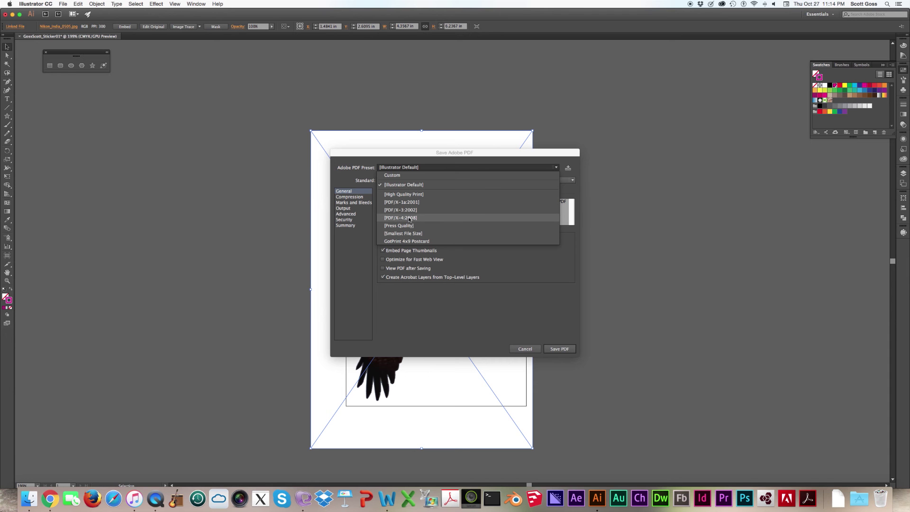
pyautogui.click(409, 219)
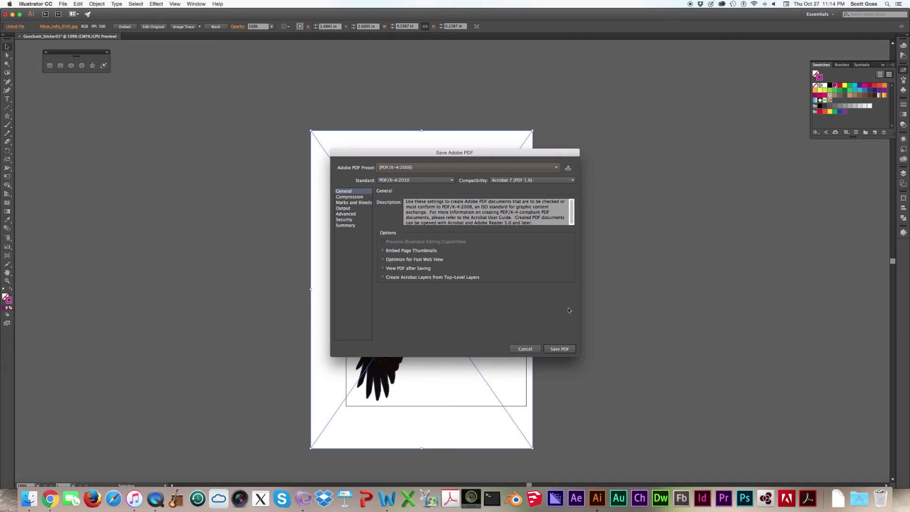
pyautogui.click(567, 349)
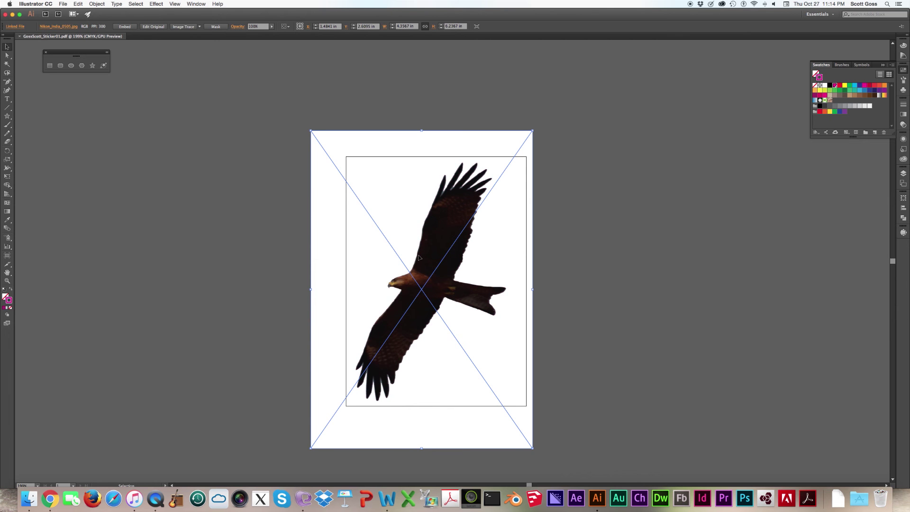
pyautogui.click(418, 256)
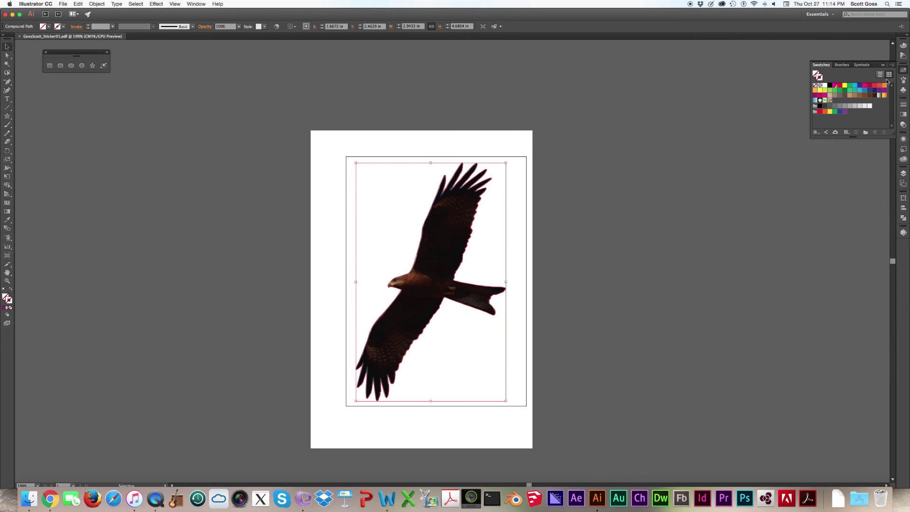
# - Give the eagle's traced compound path a 1 pt magenta stroke, then deselect
pyautogui.click(618, 213)
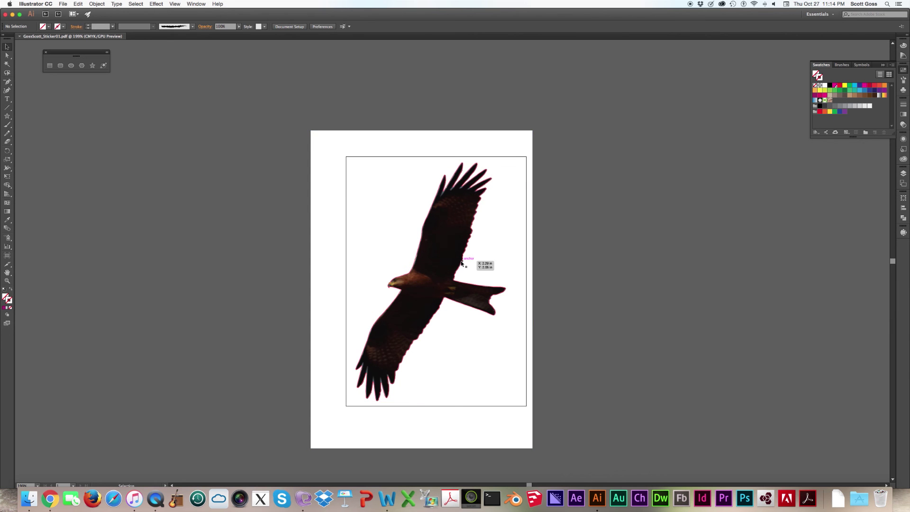
pyautogui.click(462, 263)
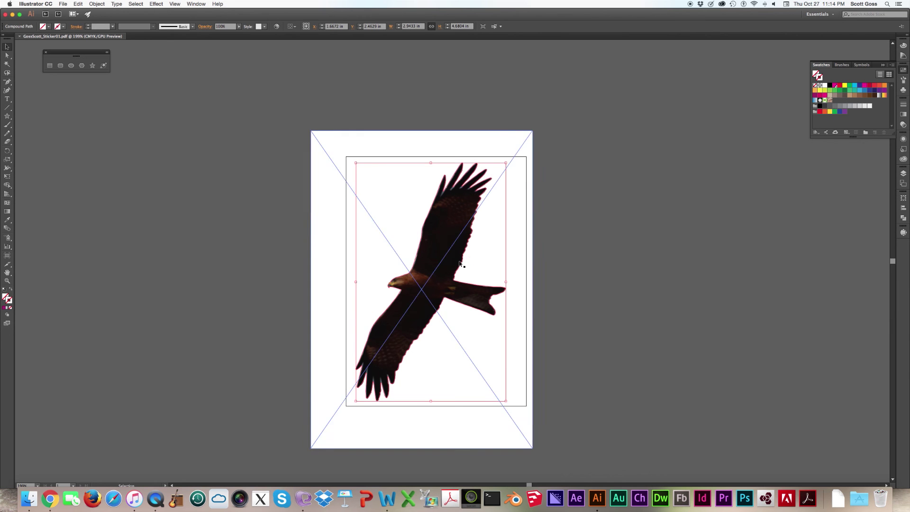
pyautogui.click(3, 308)
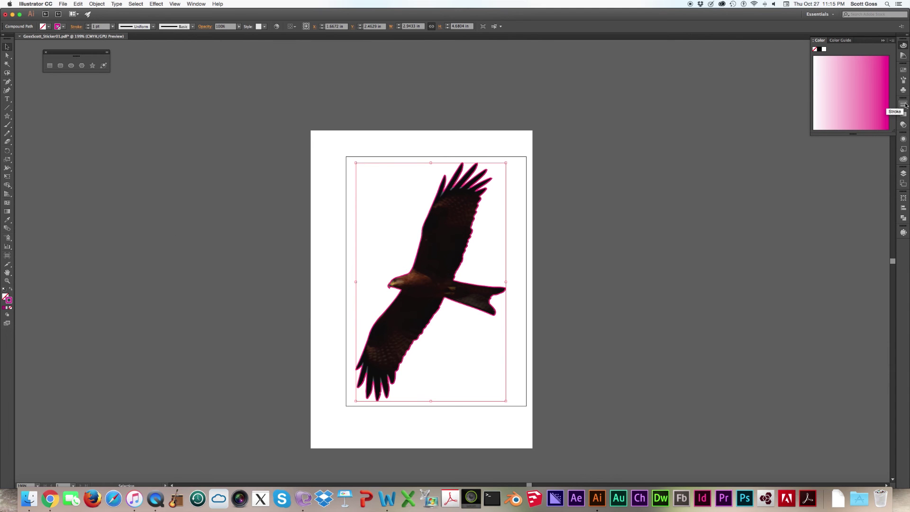
pyautogui.click(904, 70)
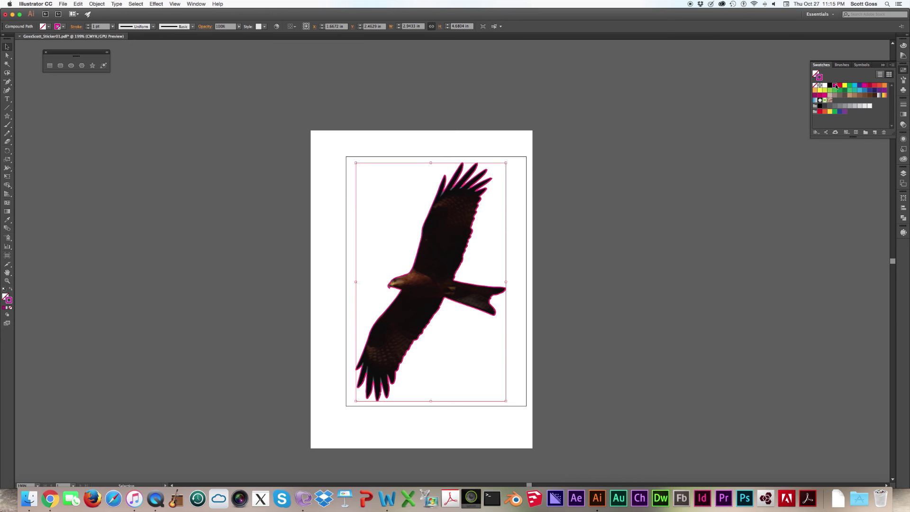
pyautogui.click(903, 106)
pyautogui.click(611, 250)
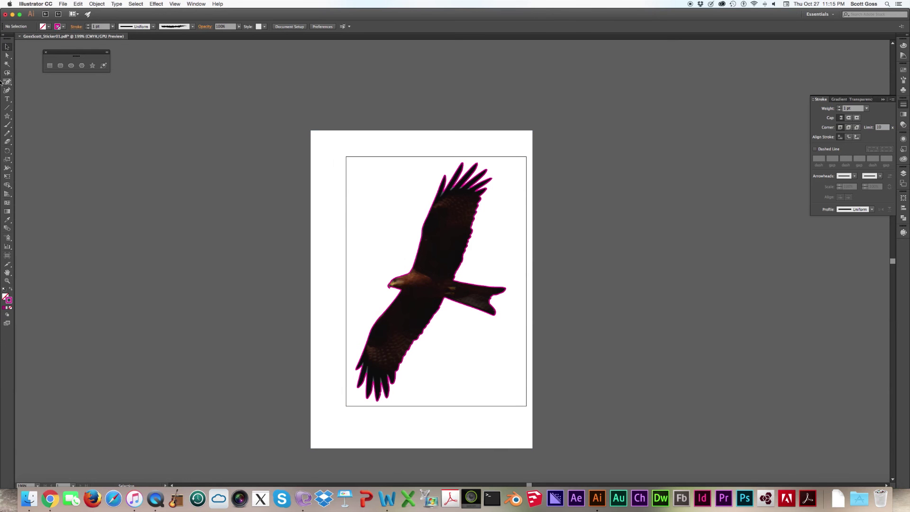
# - Draw a closed, smoothly curved Pen path loosely around the whole eagle
pyautogui.moveTo(7, 81); pyautogui.dragTo(43, 81)
pyautogui.click(375, 264)
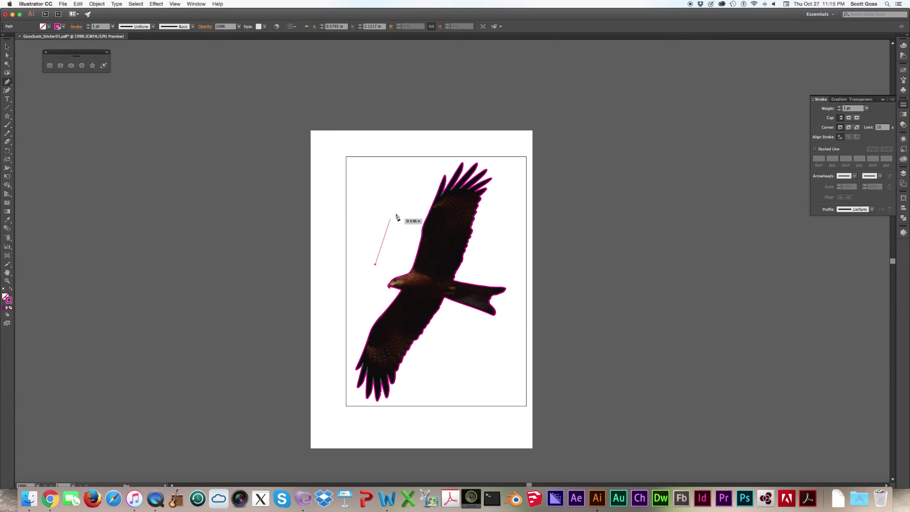
pyautogui.moveTo(439, 155); pyautogui.dragTo(492, 152)
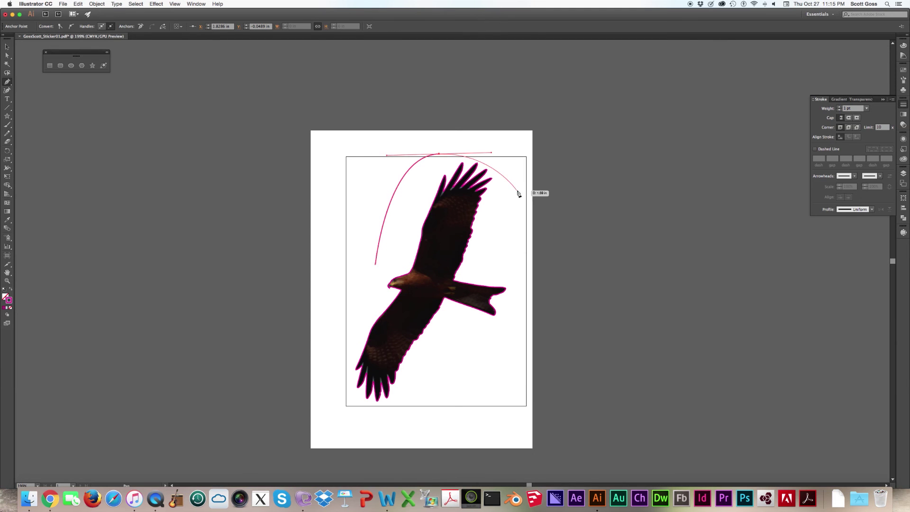
pyautogui.click(513, 173)
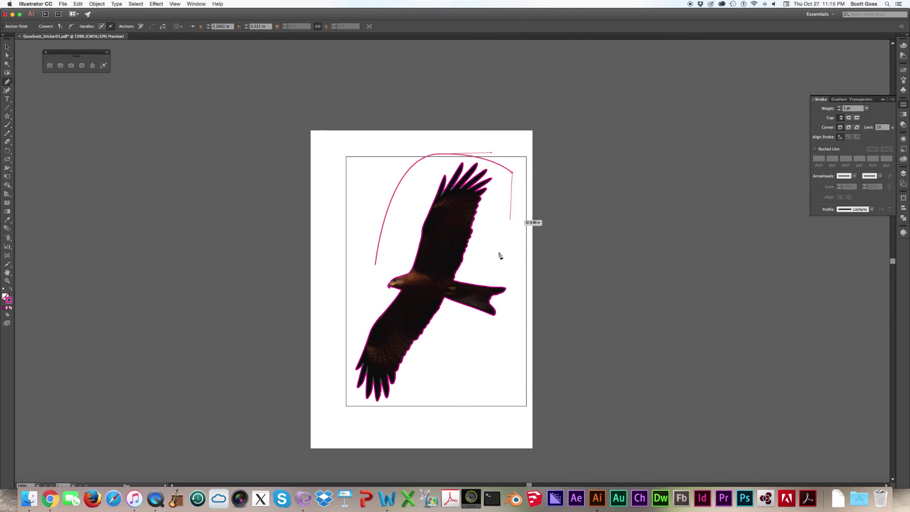
pyautogui.moveTo(520, 309); pyautogui.dragTo(499, 338)
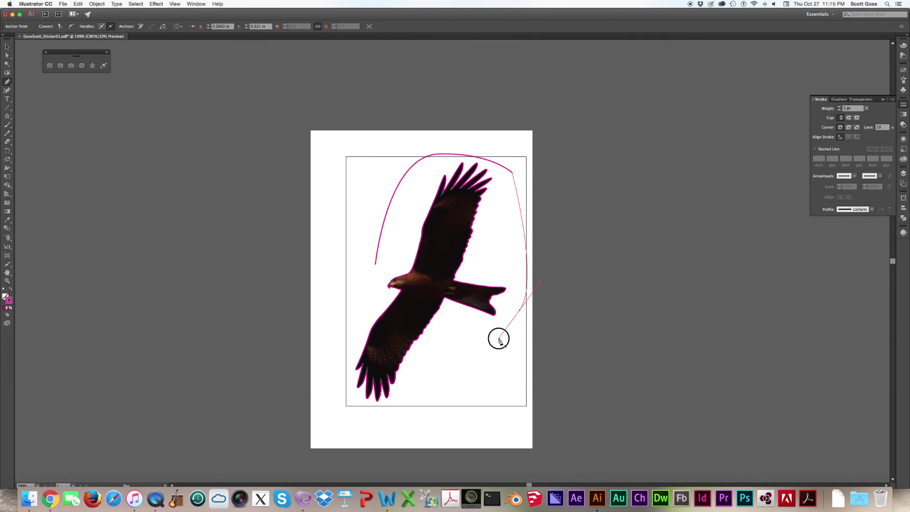
pyautogui.moveTo(385, 417); pyautogui.dragTo(323, 411)
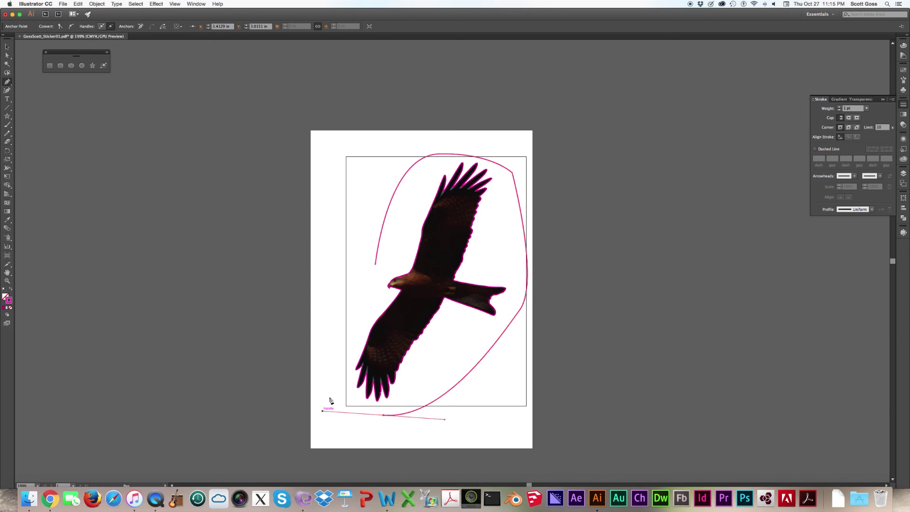
pyautogui.click(338, 354)
pyautogui.moveTo(376, 265); pyautogui.dragTo(376, 258)
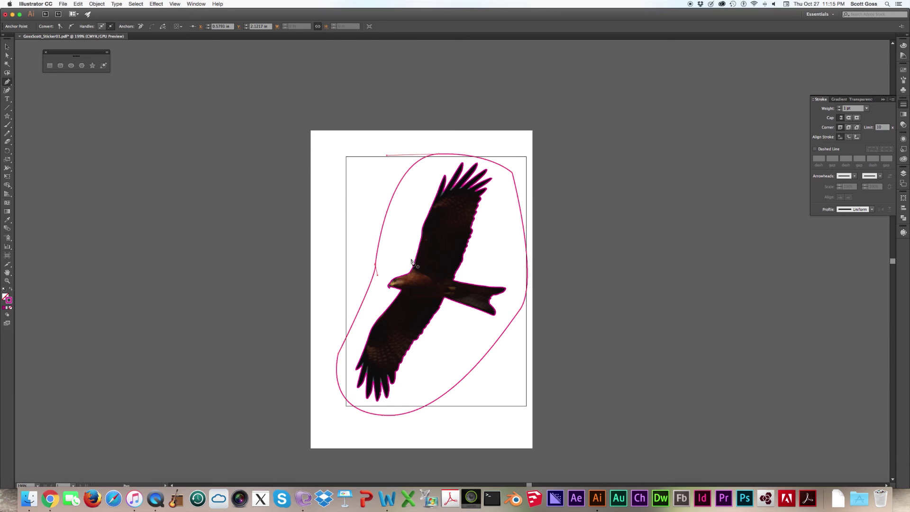
pyautogui.click(7, 46)
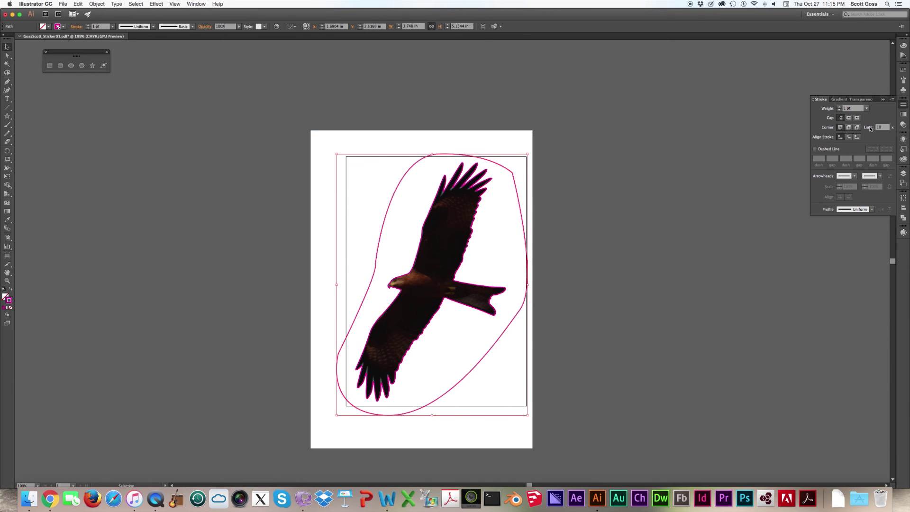
# - Confirm the ContourCut spot swatch settings for the contour, then deselect it
pyautogui.click(903, 70)
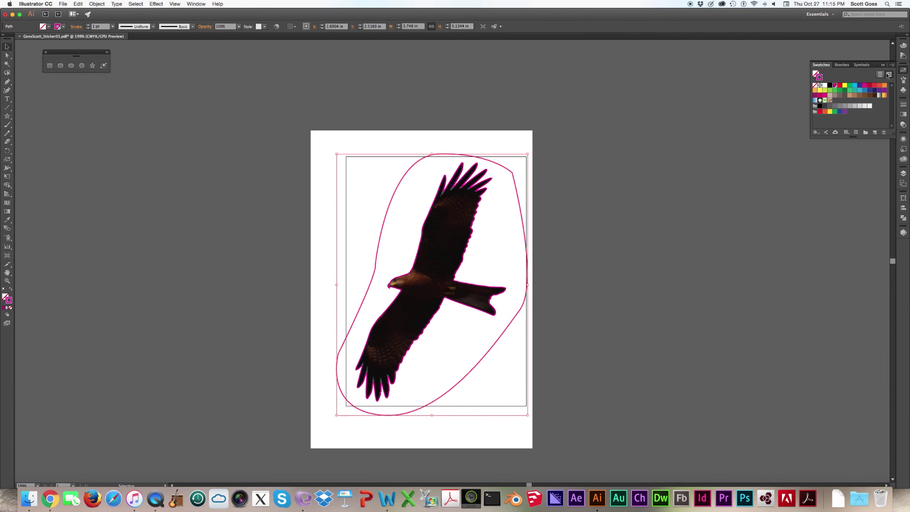
pyautogui.doubleClick(837, 86)
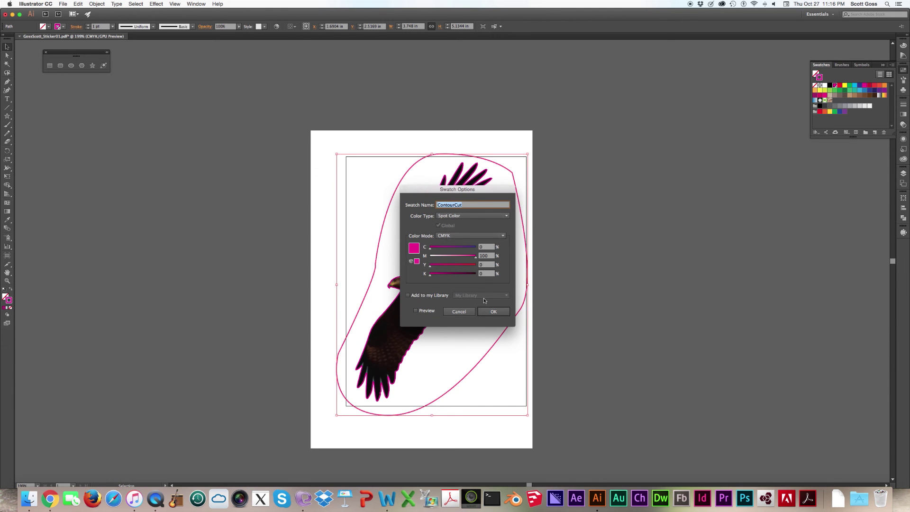
pyautogui.click(494, 311)
pyautogui.click(631, 247)
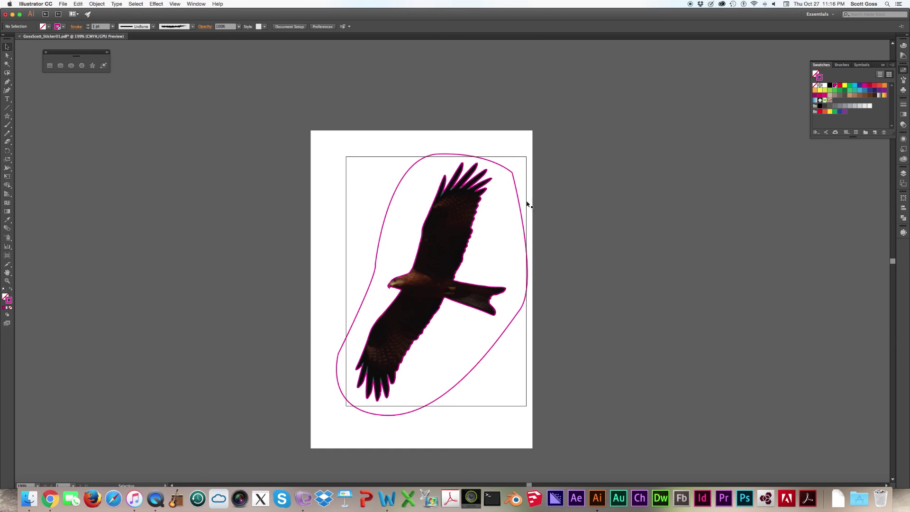